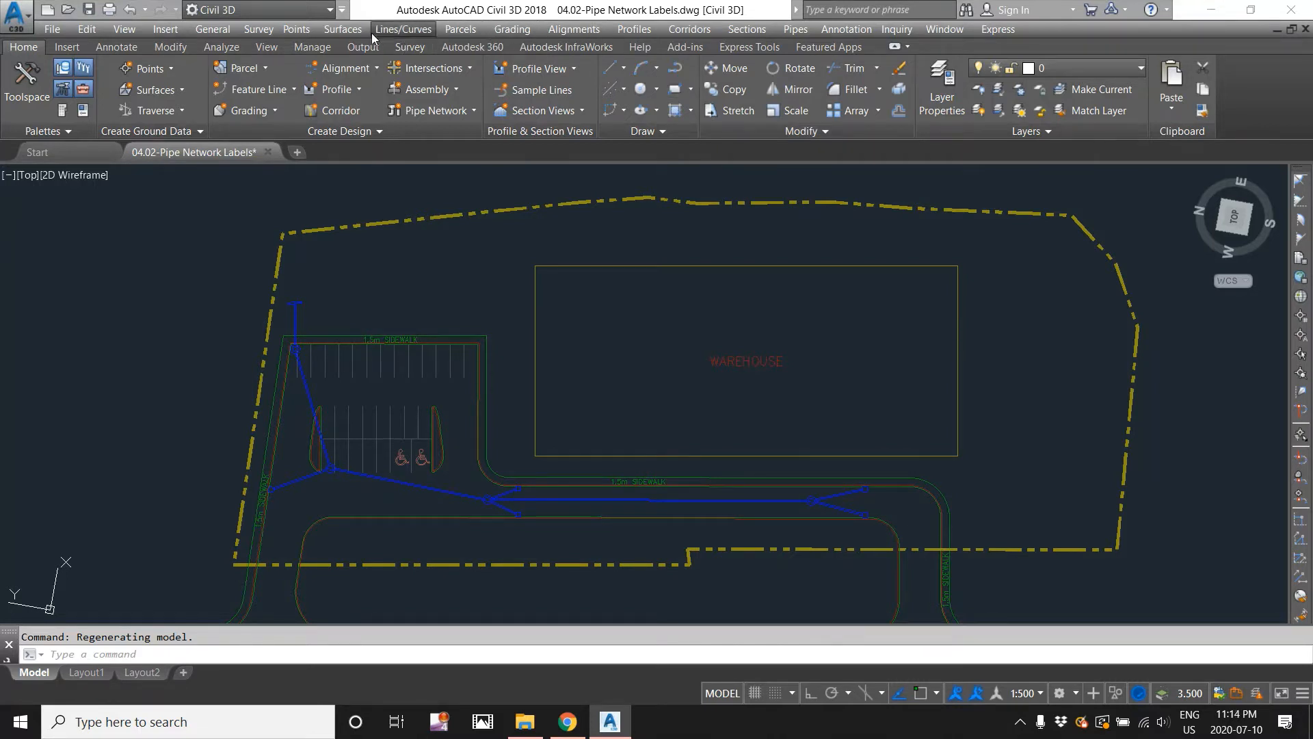
- Open the Add Labels tool and set the feature to Pipe Network with the Single Part Plan label type
click(355, 29)
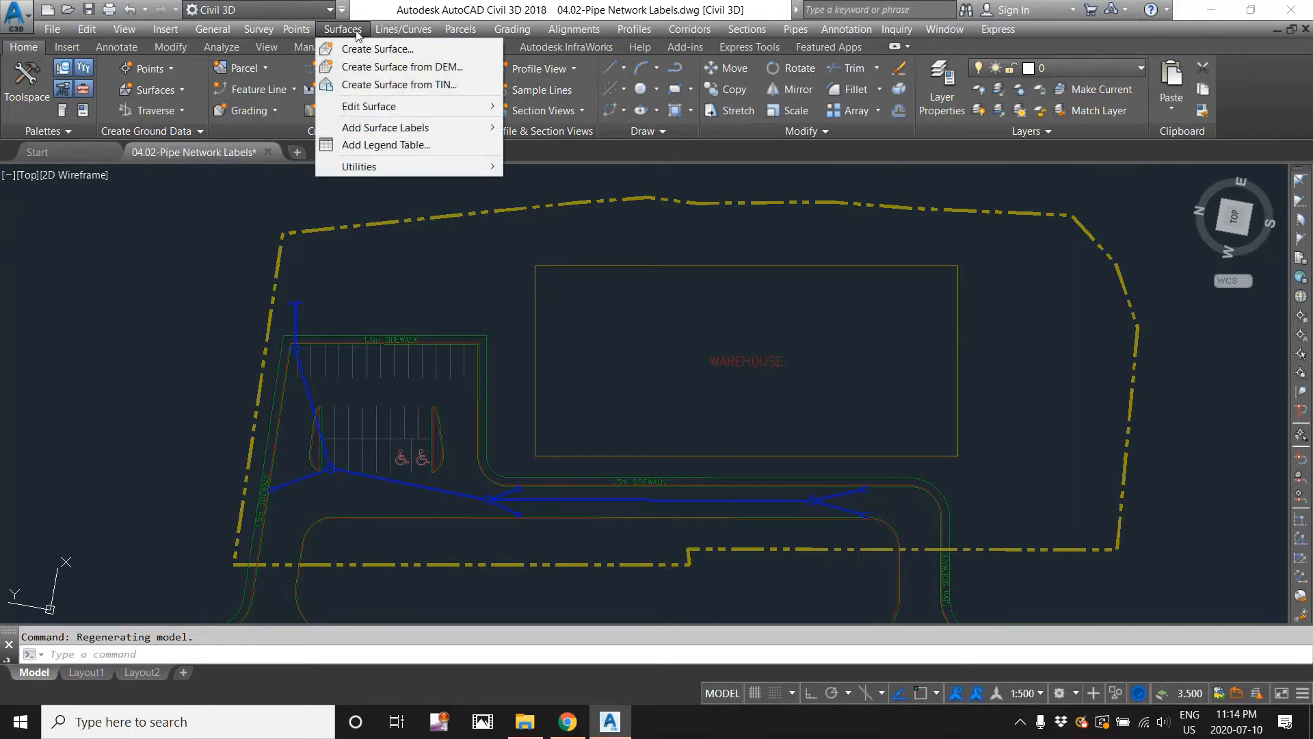
mouse_move(404, 126)
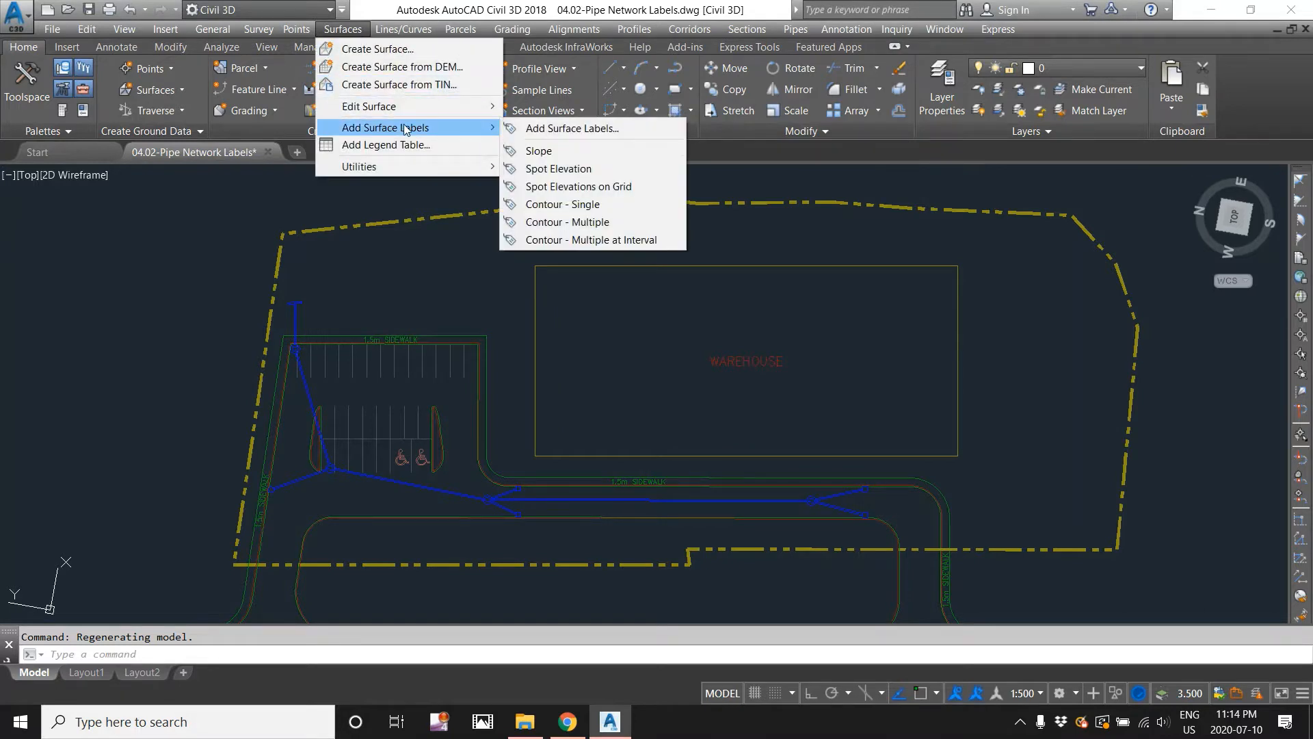
click(571, 128)
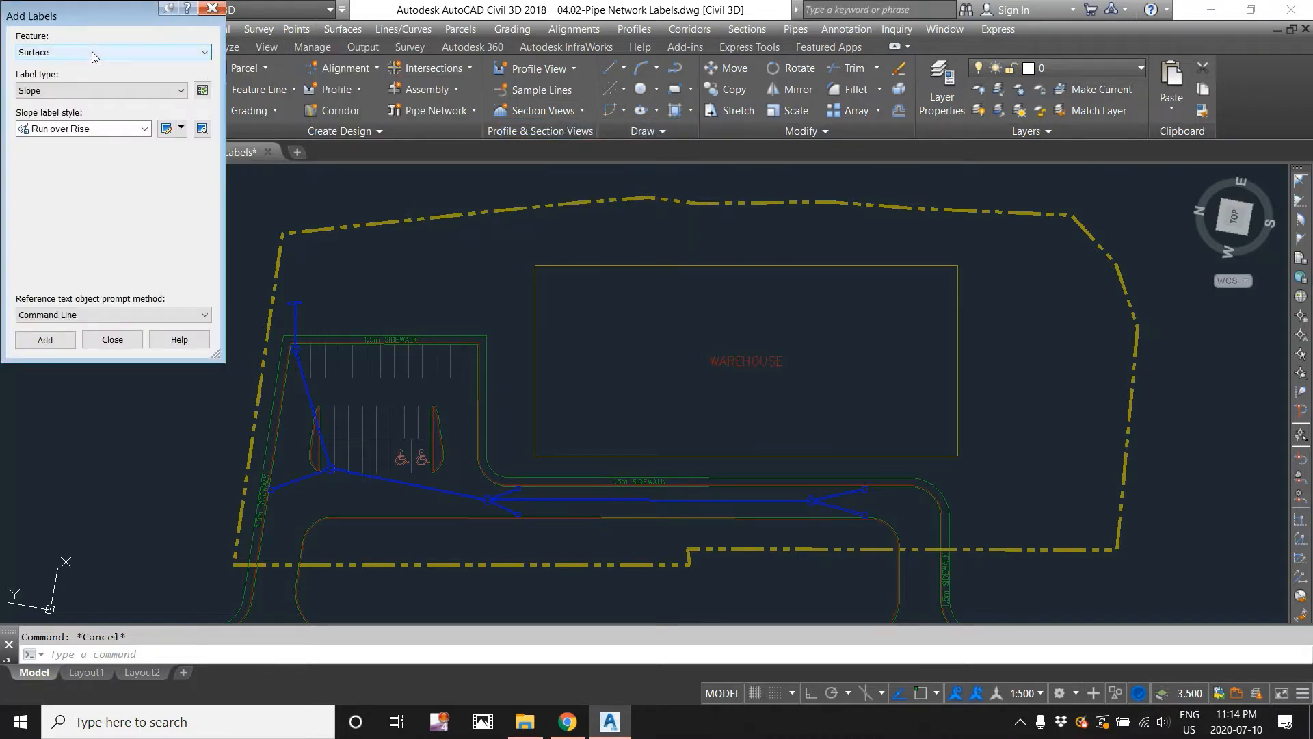
click(93, 55)
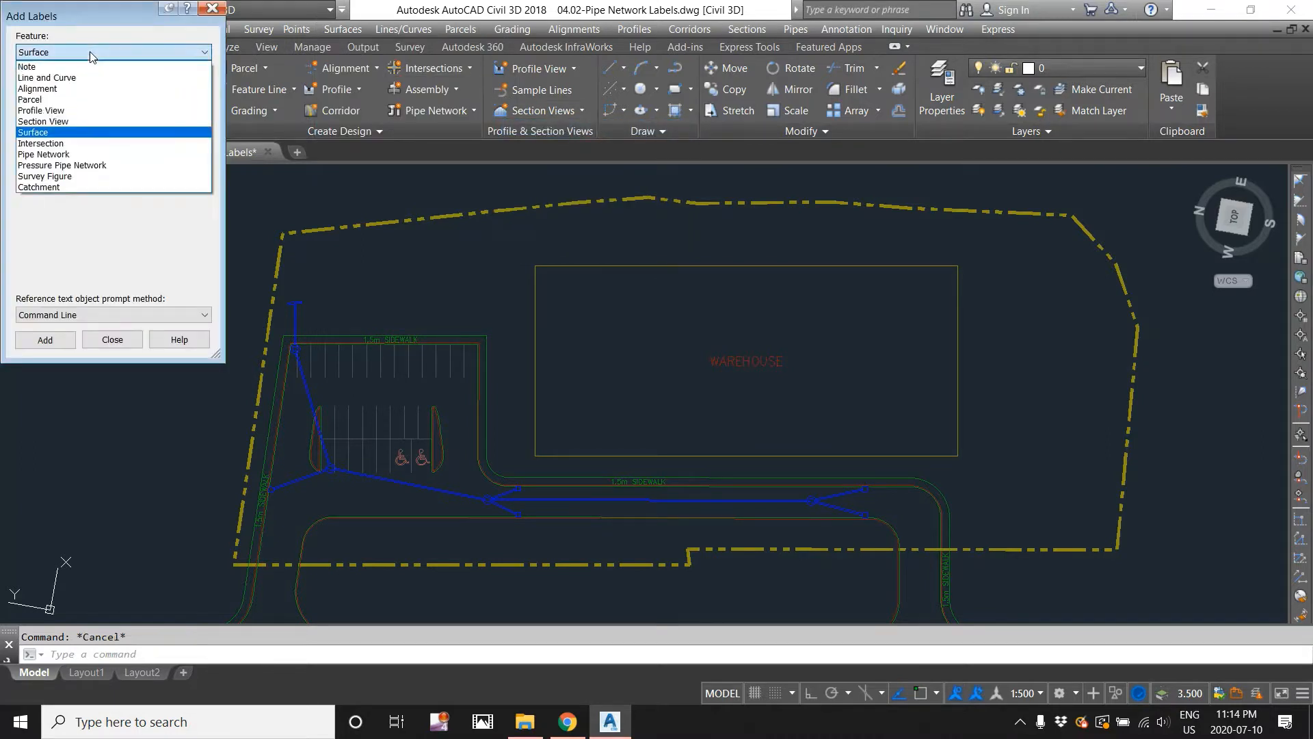
click(46, 156)
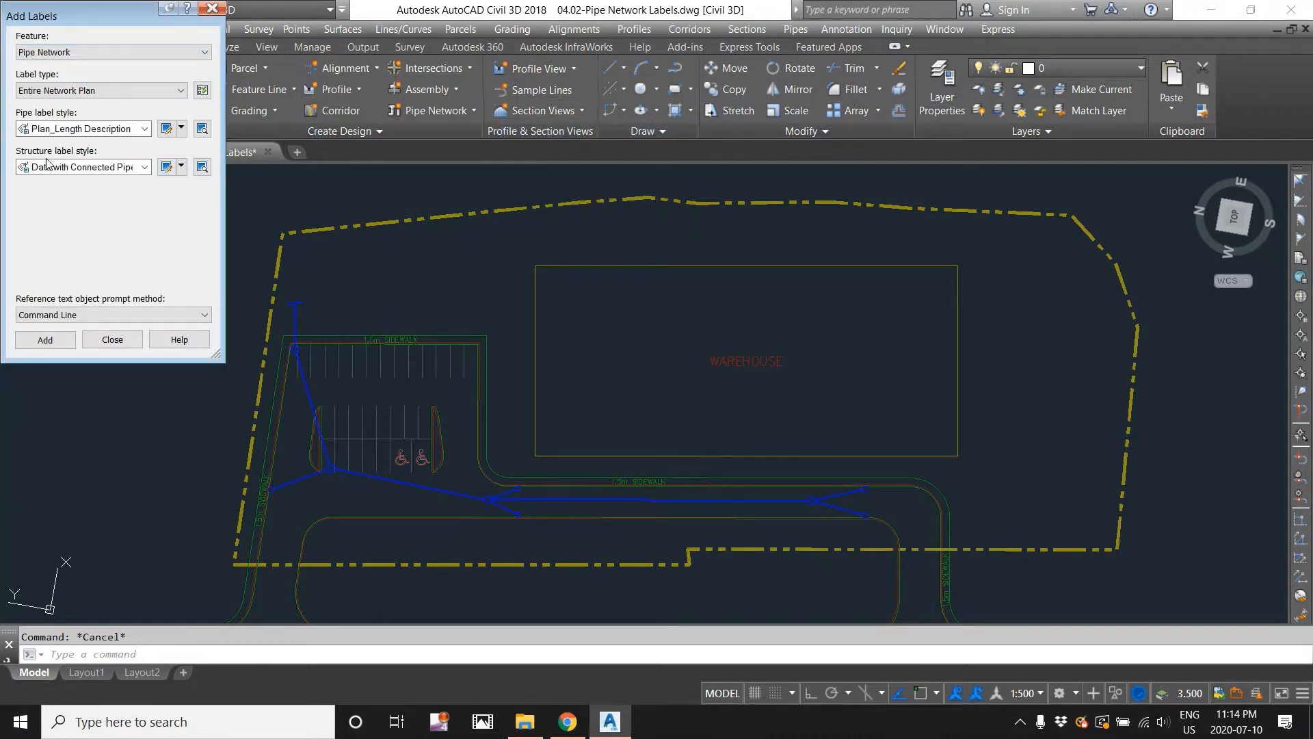
click(44, 92)
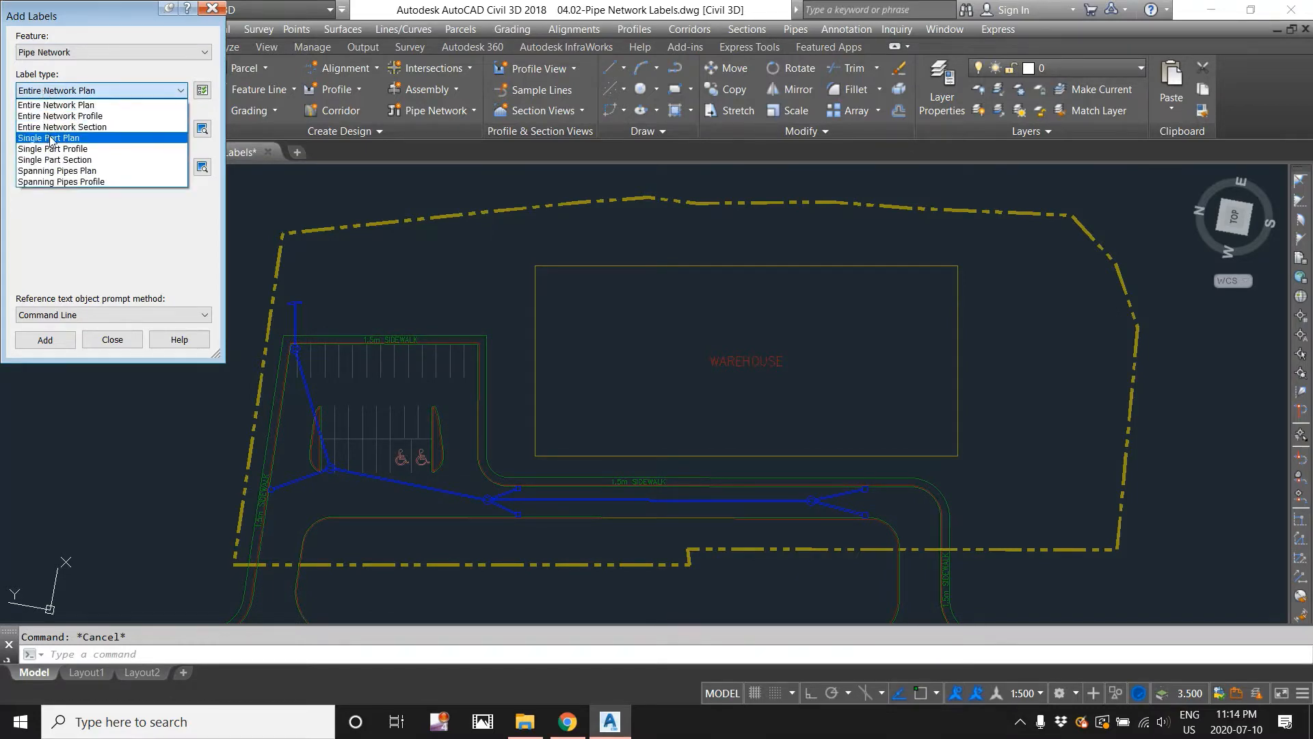
click(51, 138)
- Keep the Plan_Length Description and Slope pipe label style and choose Name Only (Storm) as the structure label style
click(64, 167)
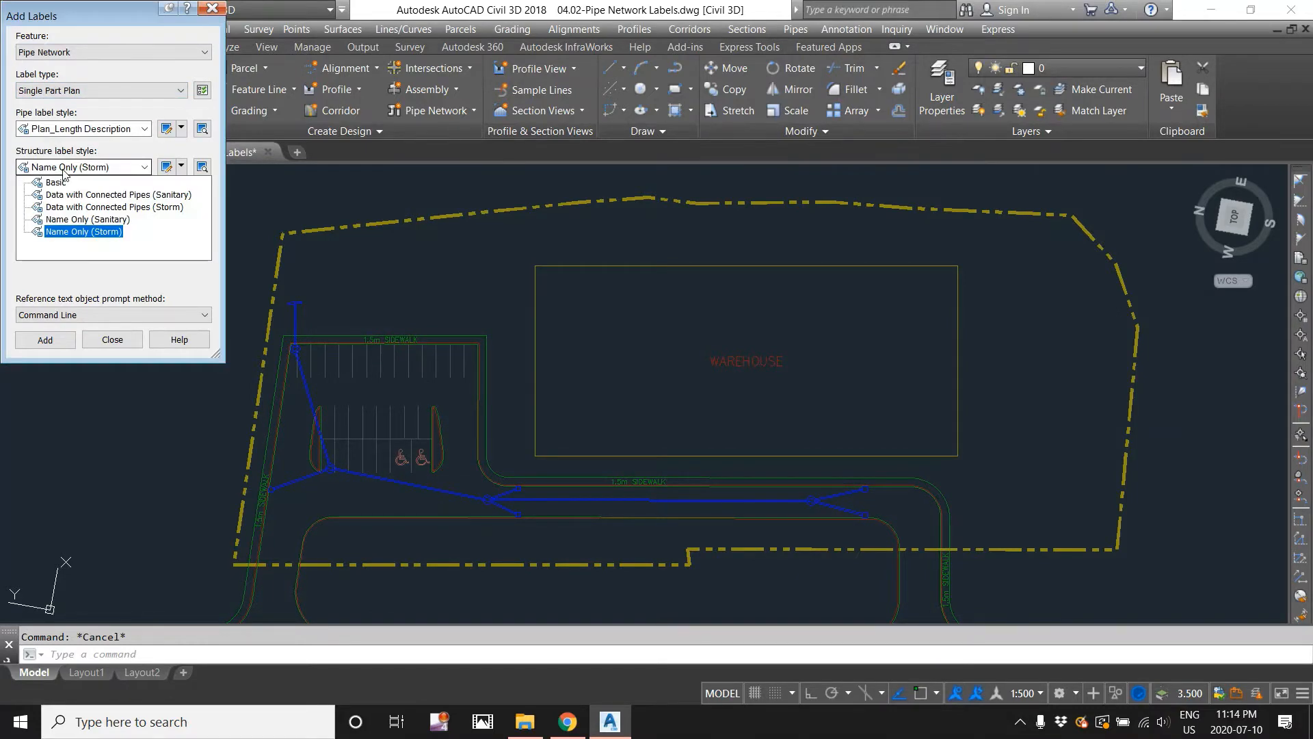
click(60, 130)
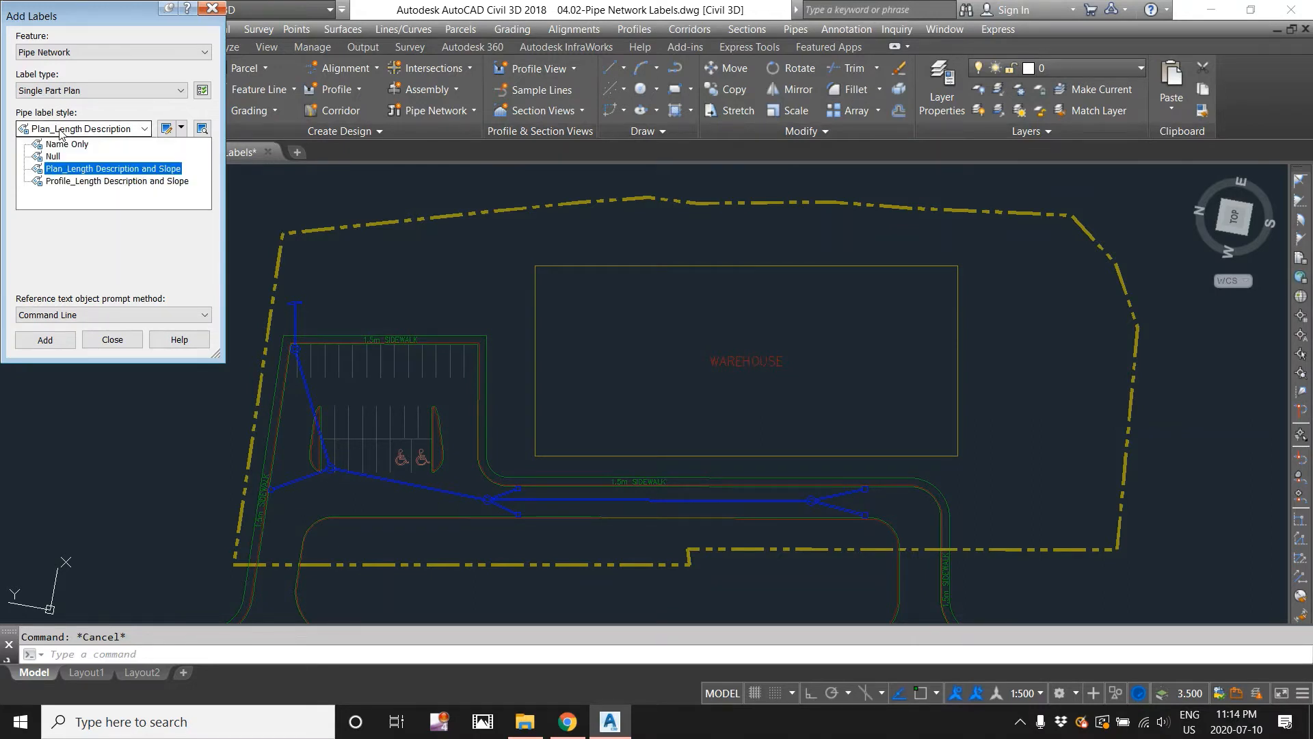
click(61, 130)
click(62, 168)
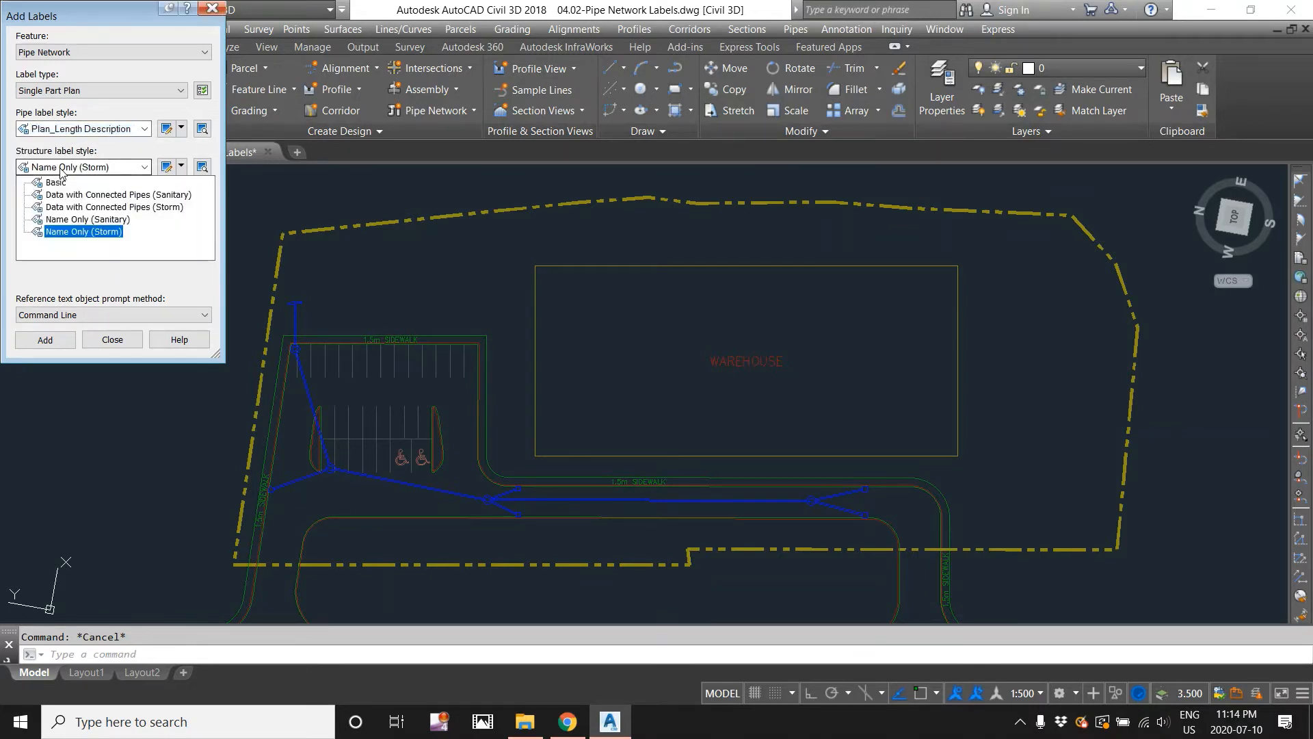
click(77, 232)
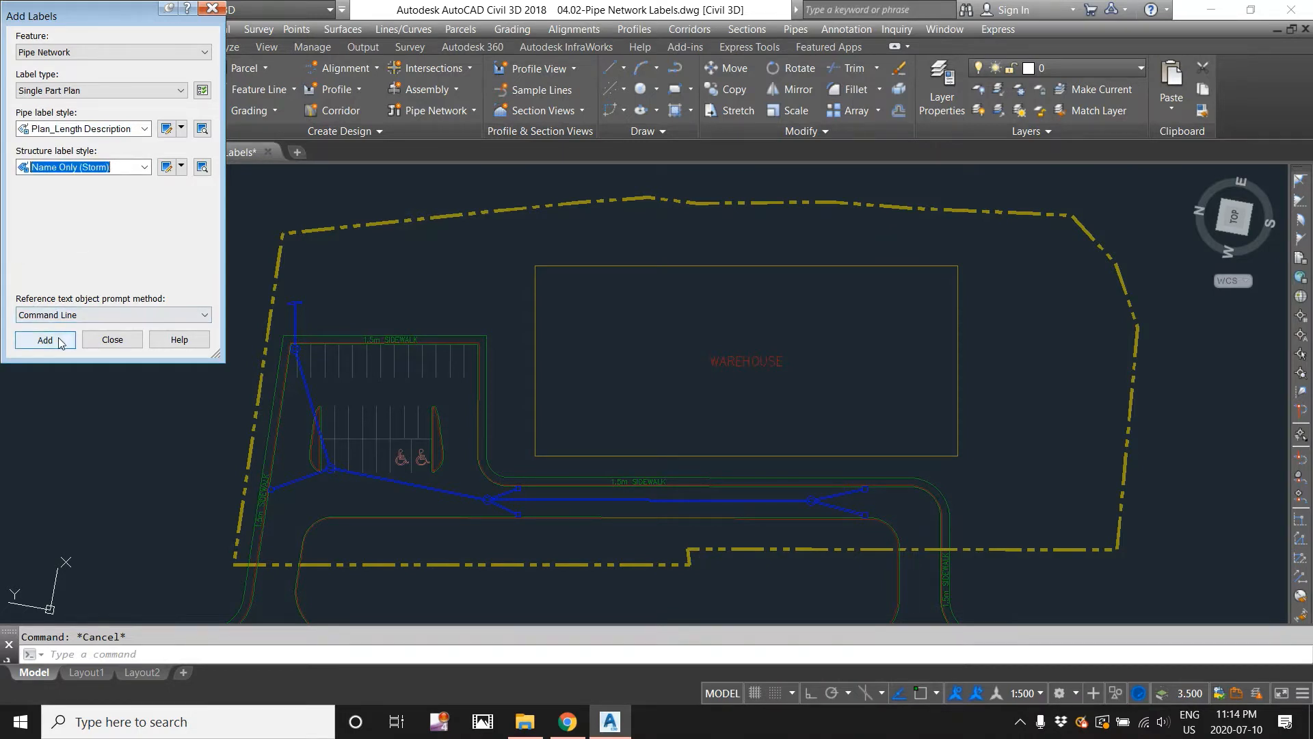
click(62, 95)
click(61, 94)
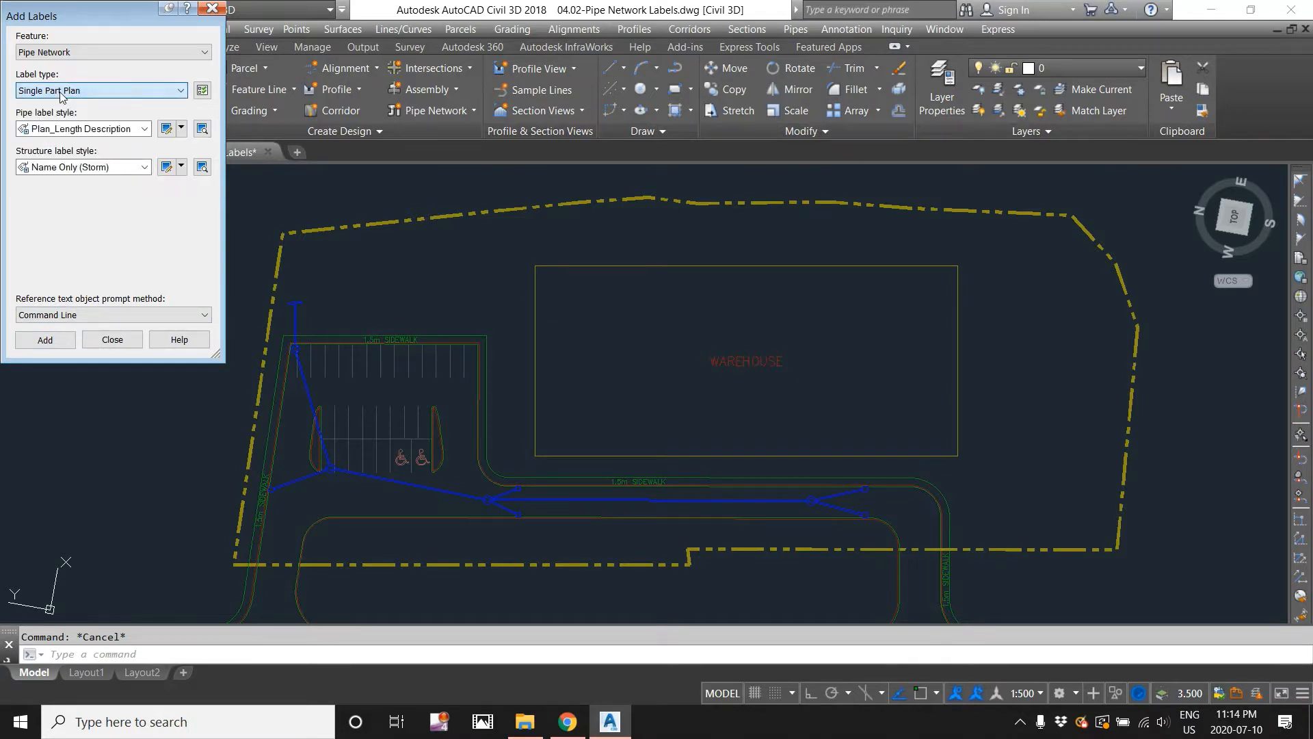
- Add name labels to the two catch basins and the manhole at the storm network's end below the warehouse's right corner
click(45, 339)
scroll(879, 509, up, 5)
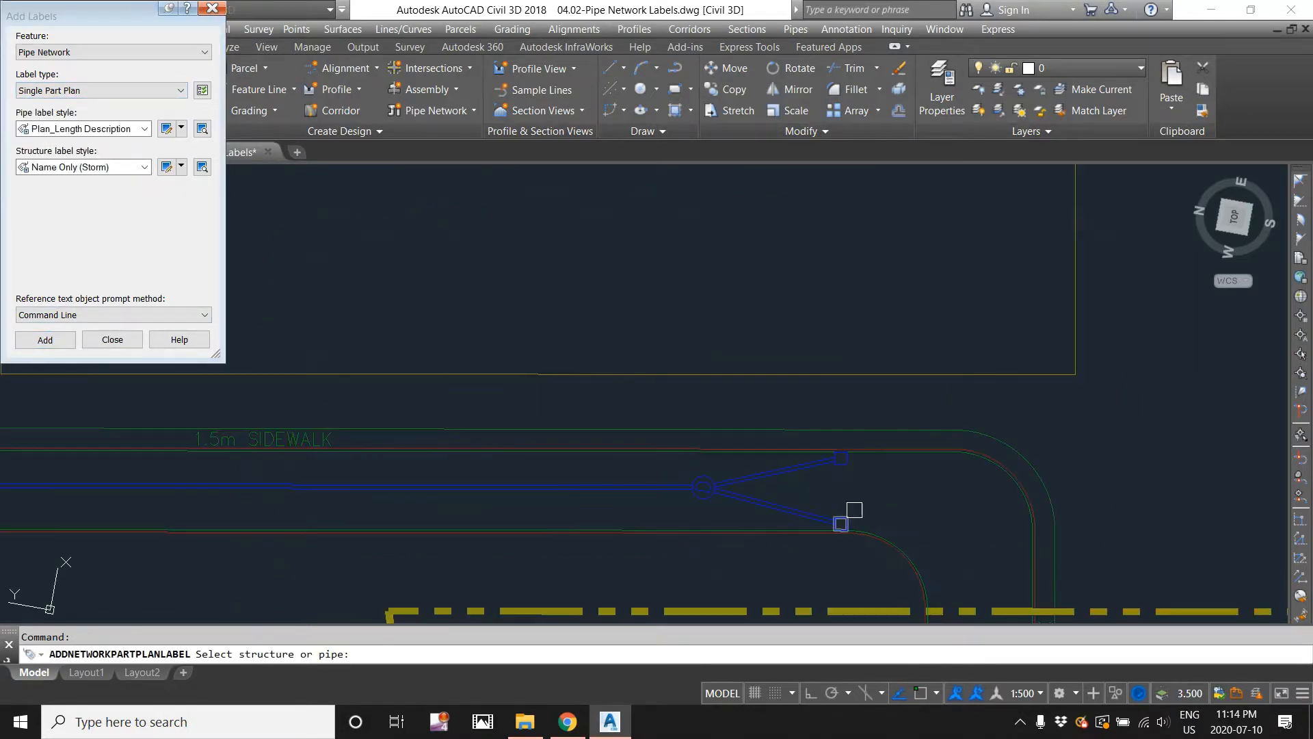
click(845, 519)
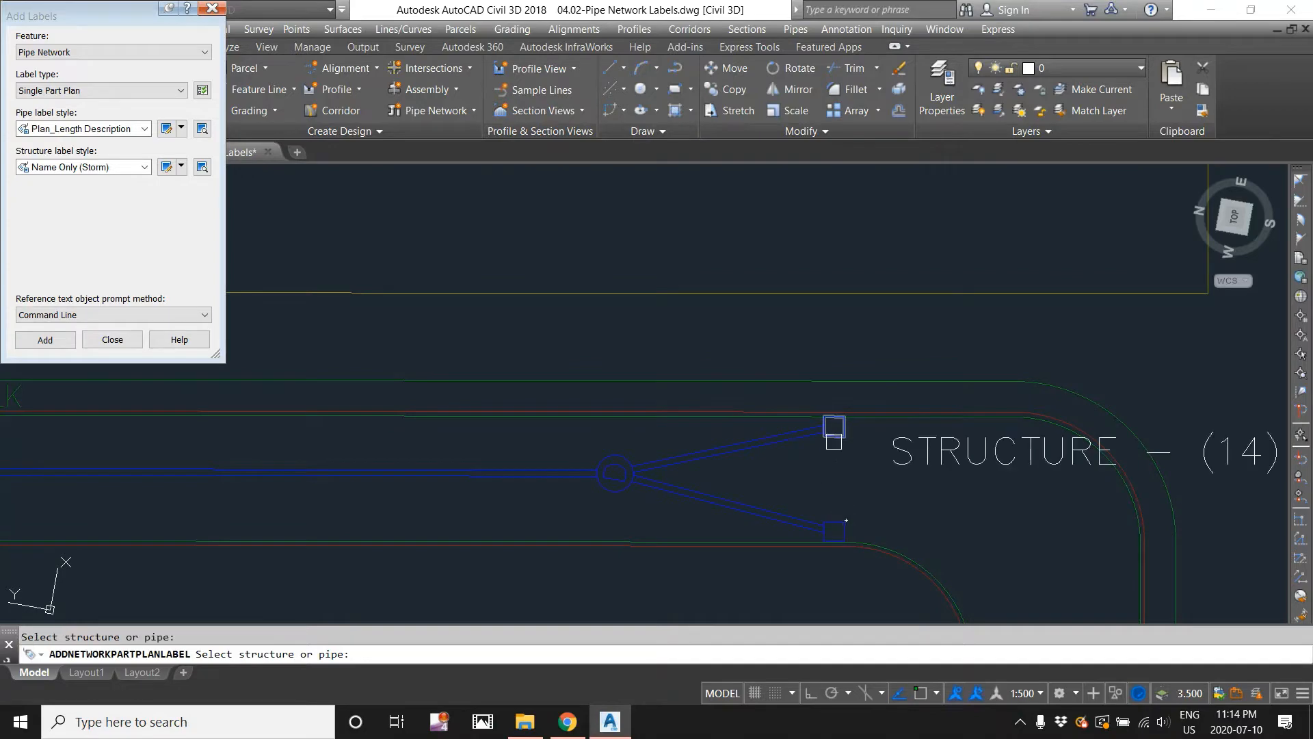
scroll(846, 520, down, 5)
scroll(787, 403, up, 5)
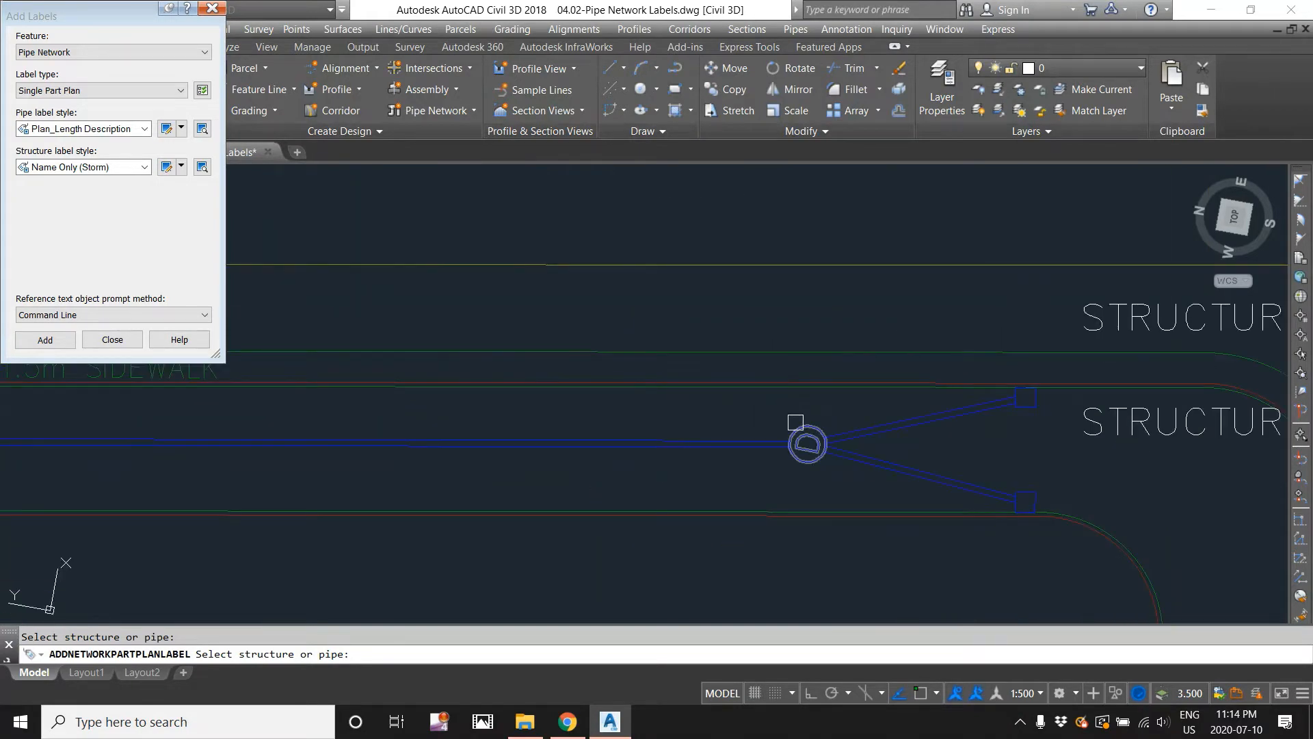
click(795, 422)
- Label the manhole and two catch basins at the junction nearer the parking lot, and close the Add Labels dialog
scroll(785, 369, down, 3)
scroll(460, 390, up, 5)
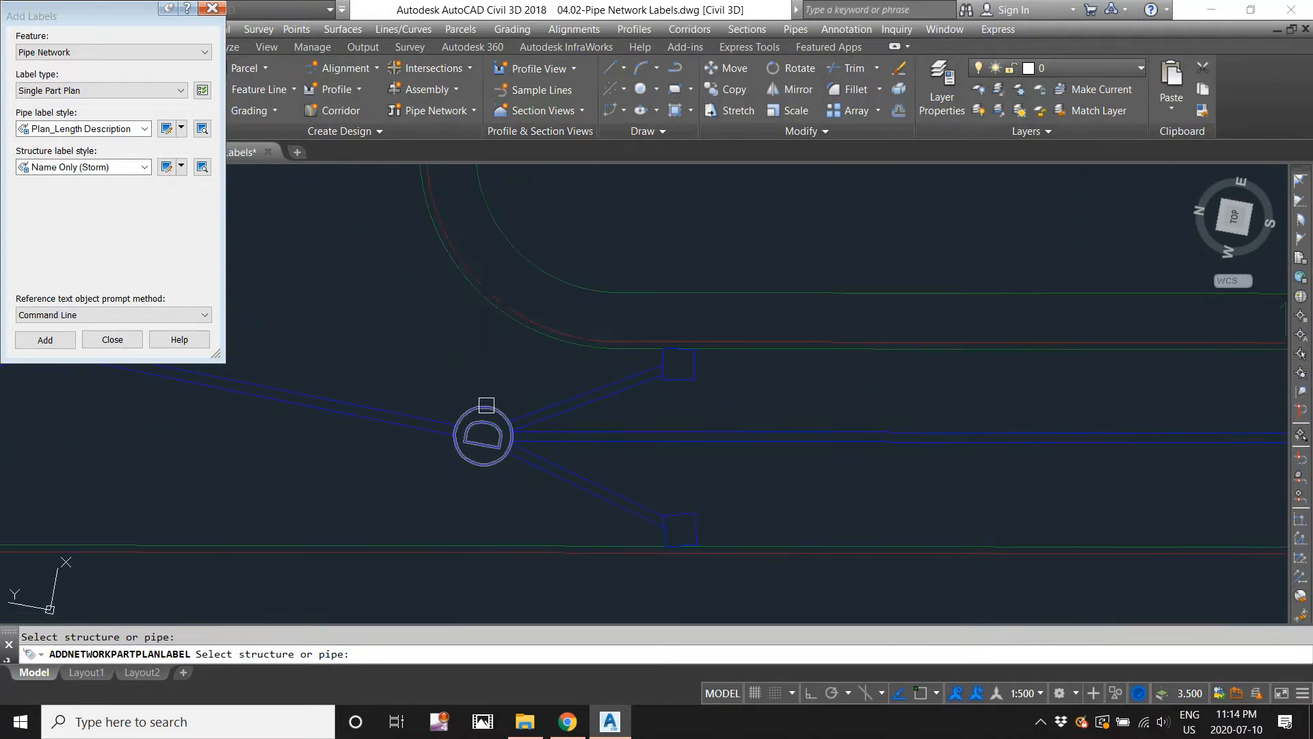
click(483, 410)
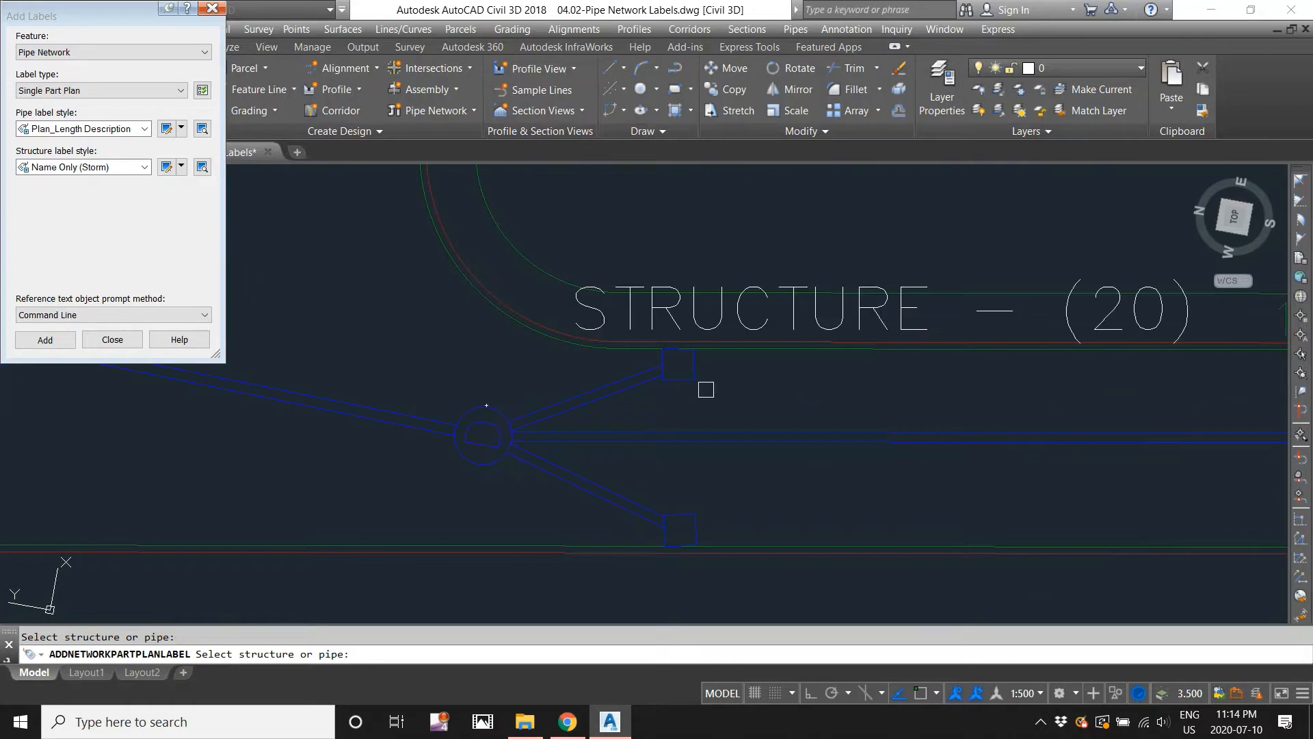
click(691, 519)
scroll(734, 425, down, 3)
key(Escape)
scroll(595, 362, down, 6)
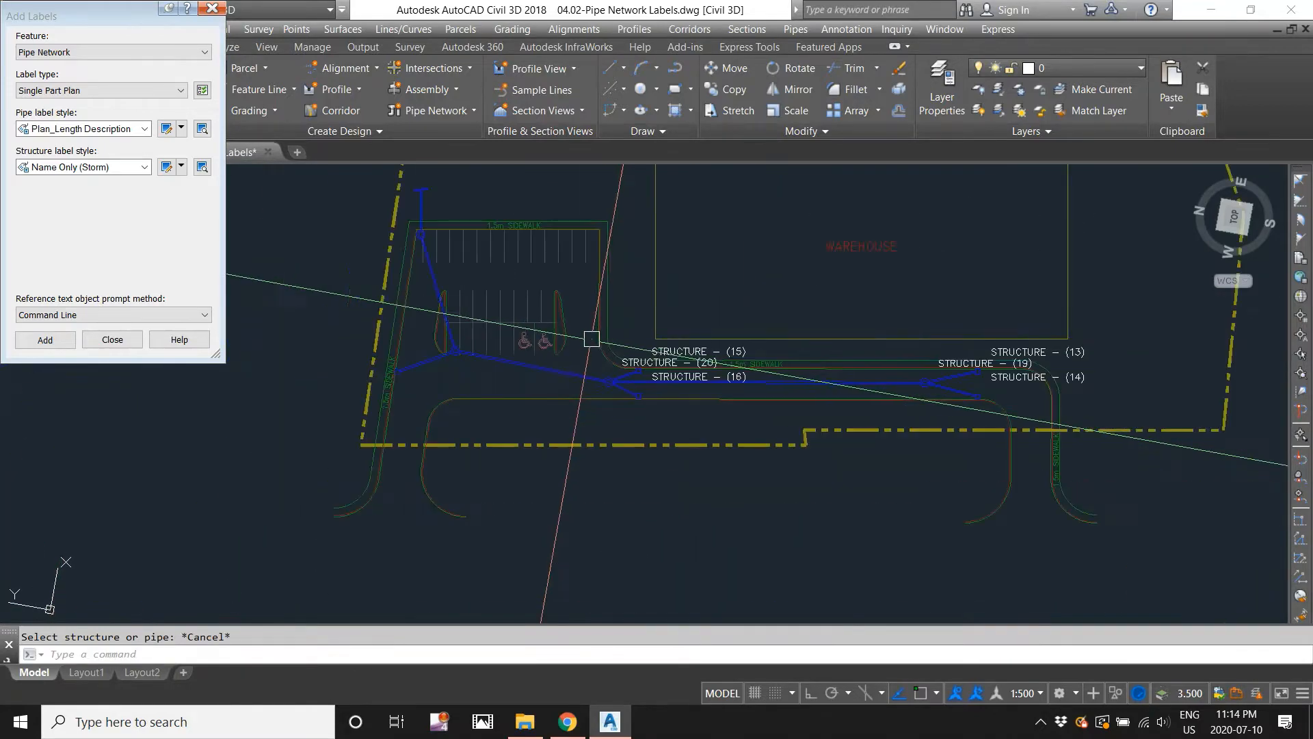
click(218, 21)
click(218, 20)
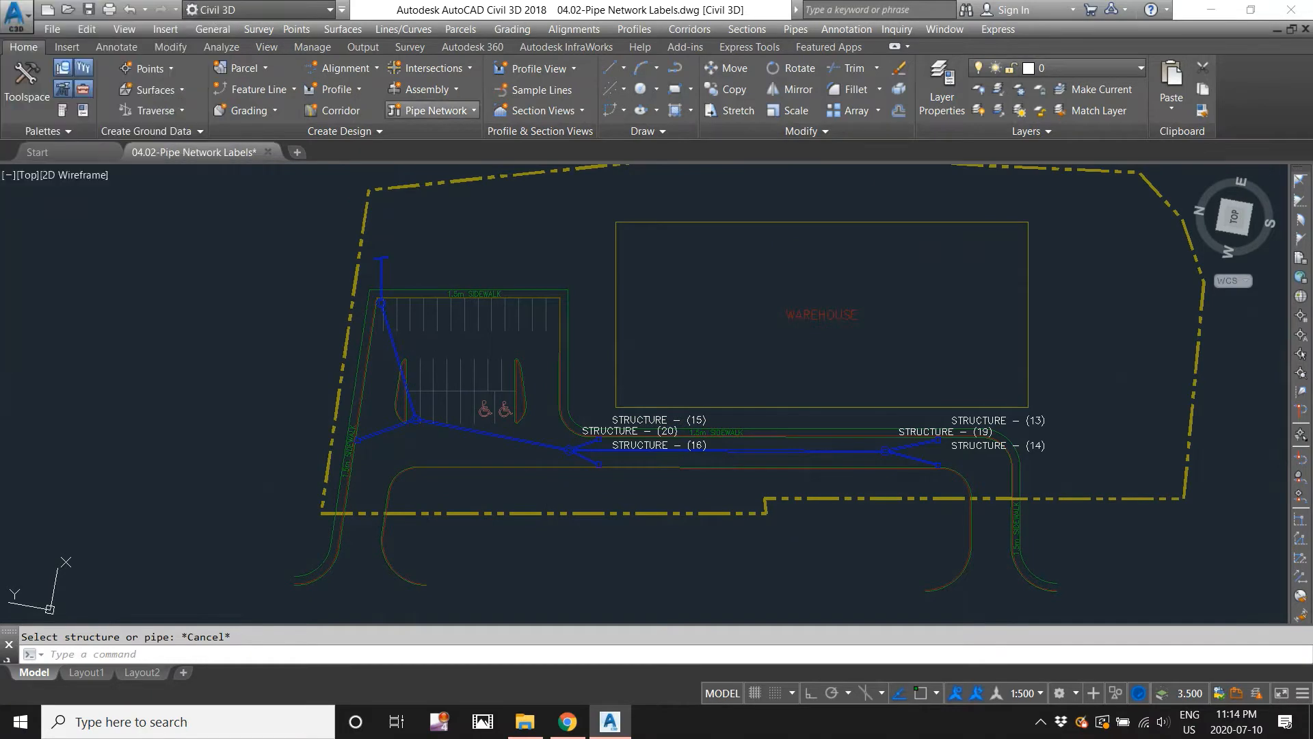
- Rename the catch basin Structure - (13) as CB1 in its structure properties
scroll(882, 369, up, 8)
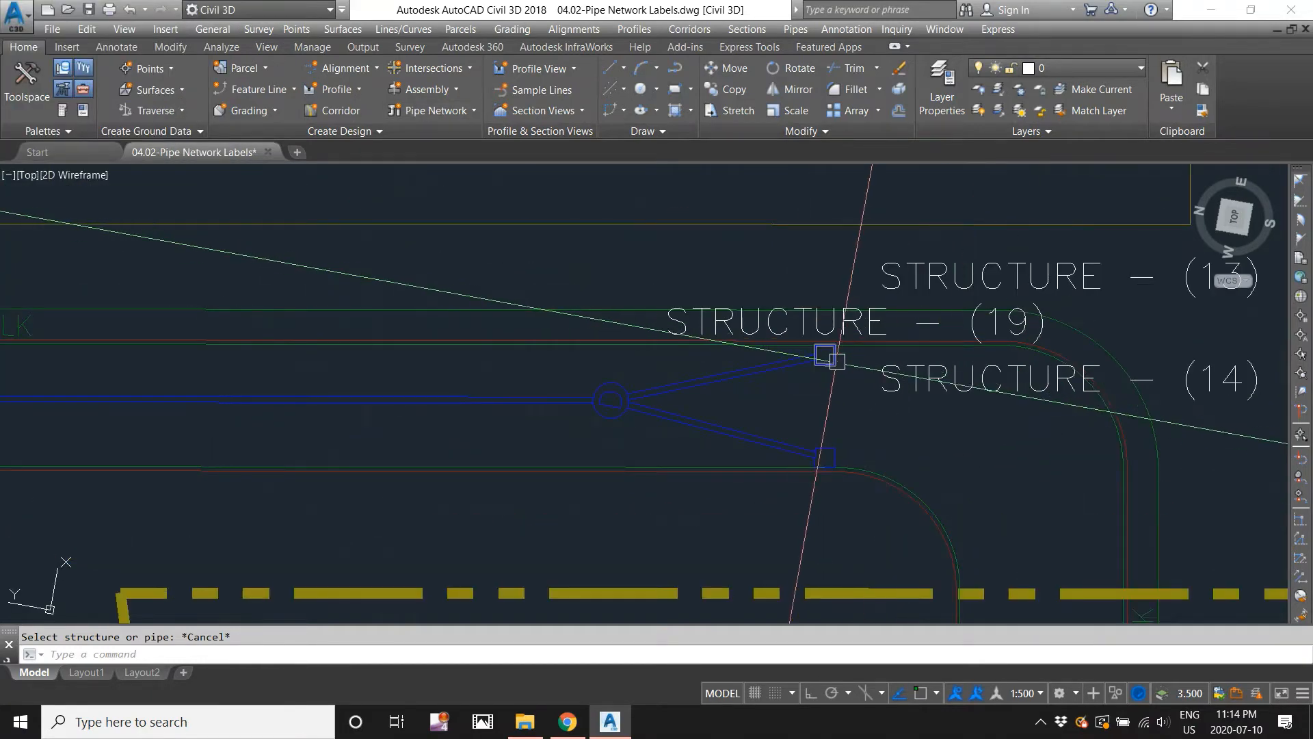
click(825, 355)
right_click(830, 356)
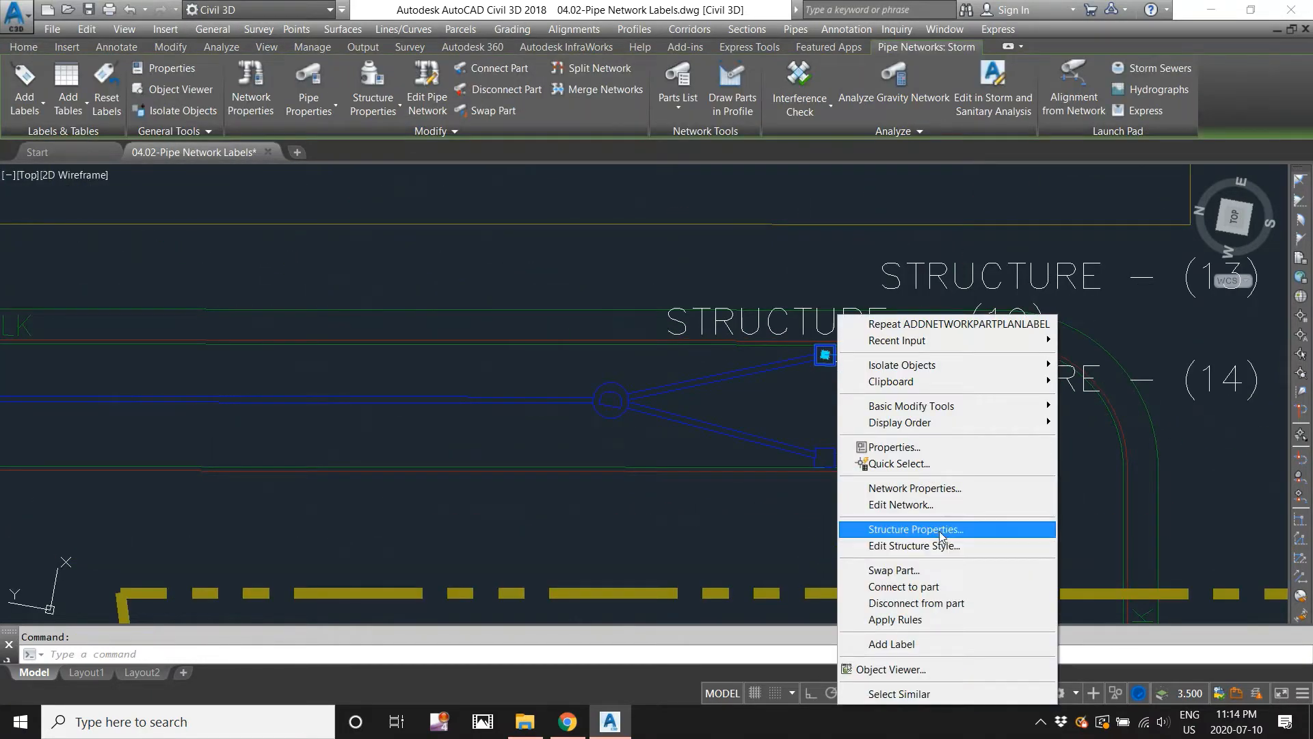
click(941, 530)
drag(178, 390, 63, 398)
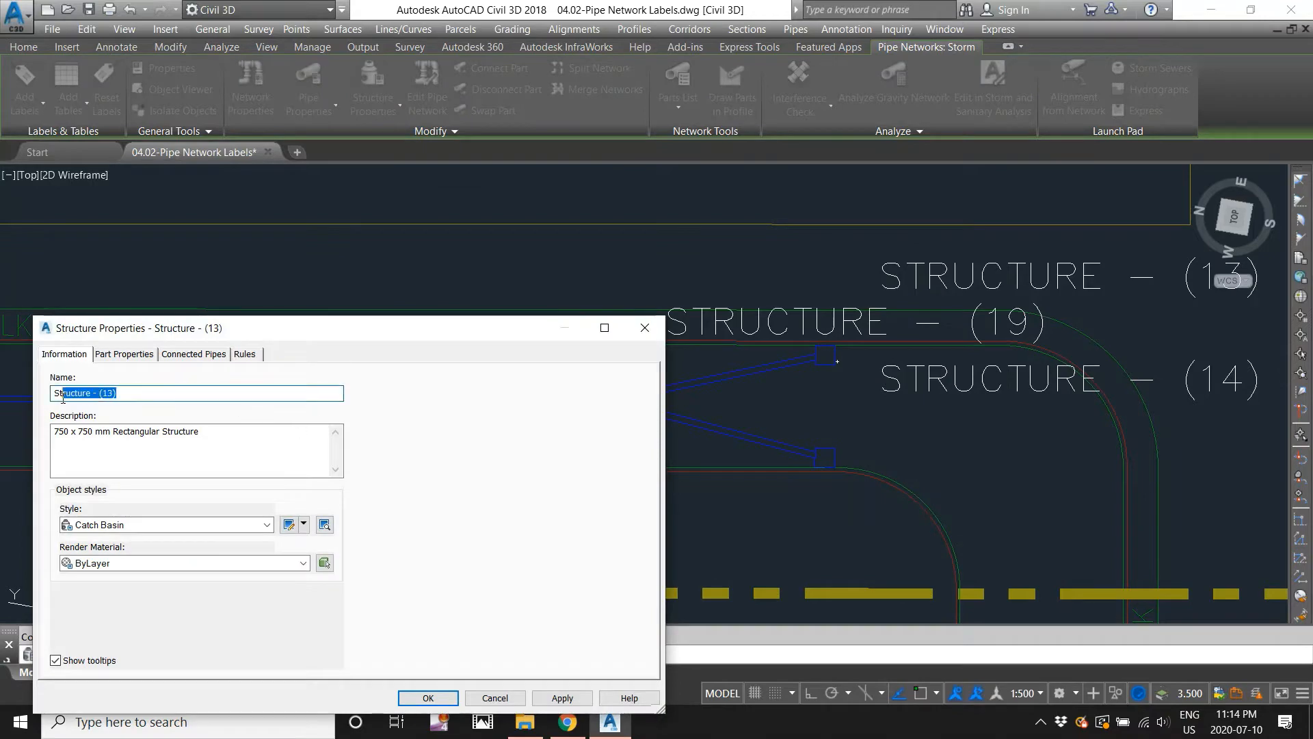
key(Caps_Lock)
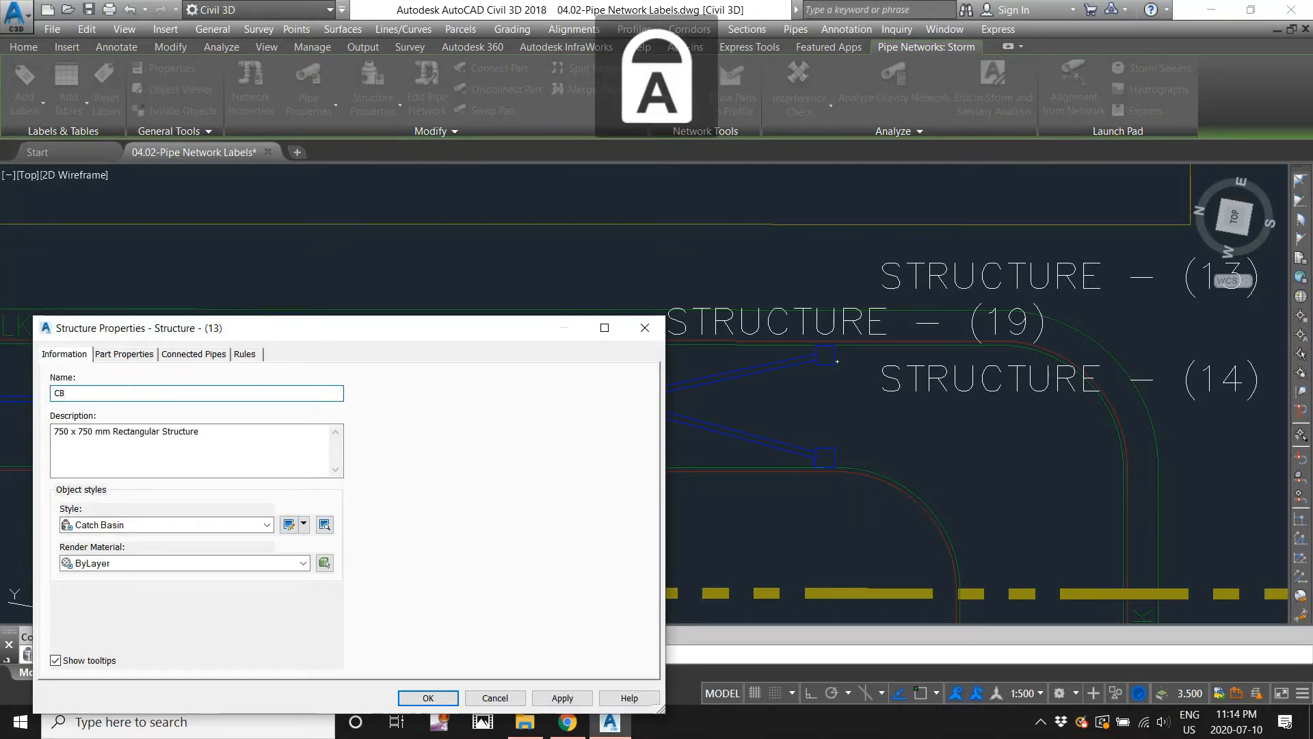
click(429, 698)
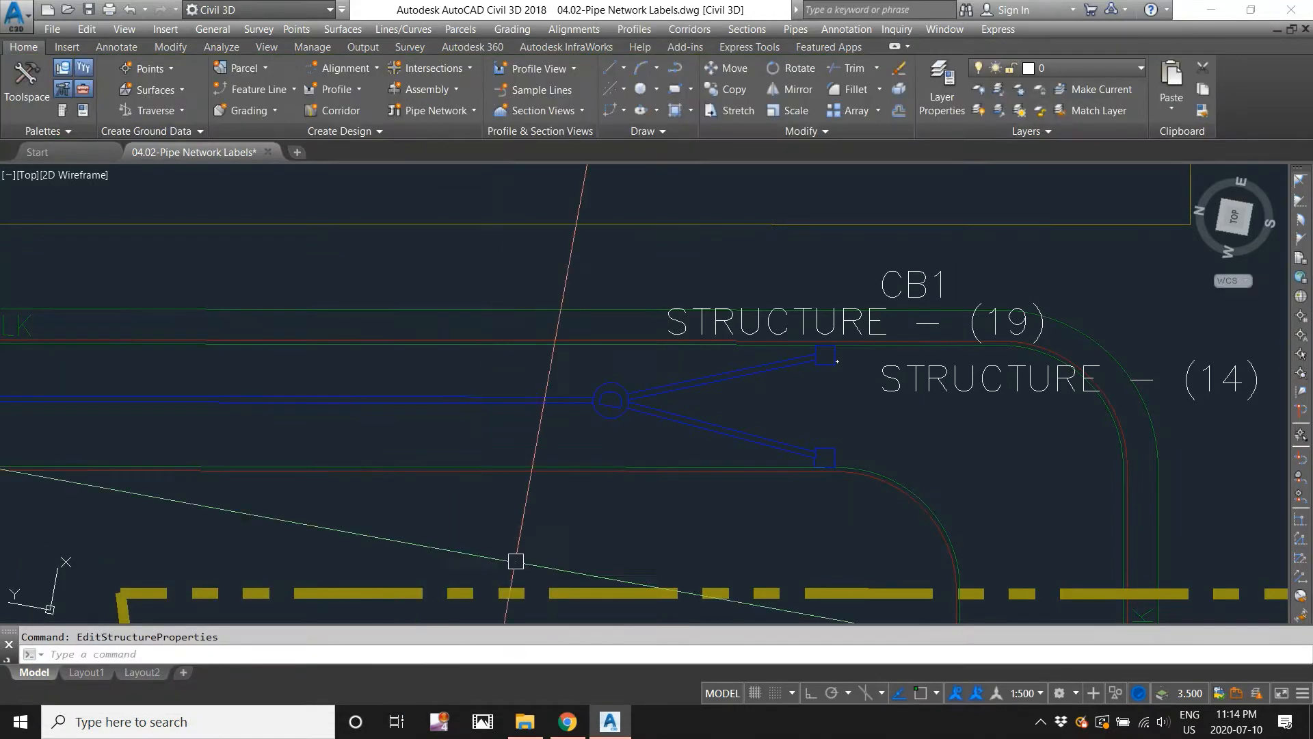
- Rename the manhole Structure - (19), which joins the two rightmost catch basins, as MH1
scroll(593, 388, up, 2)
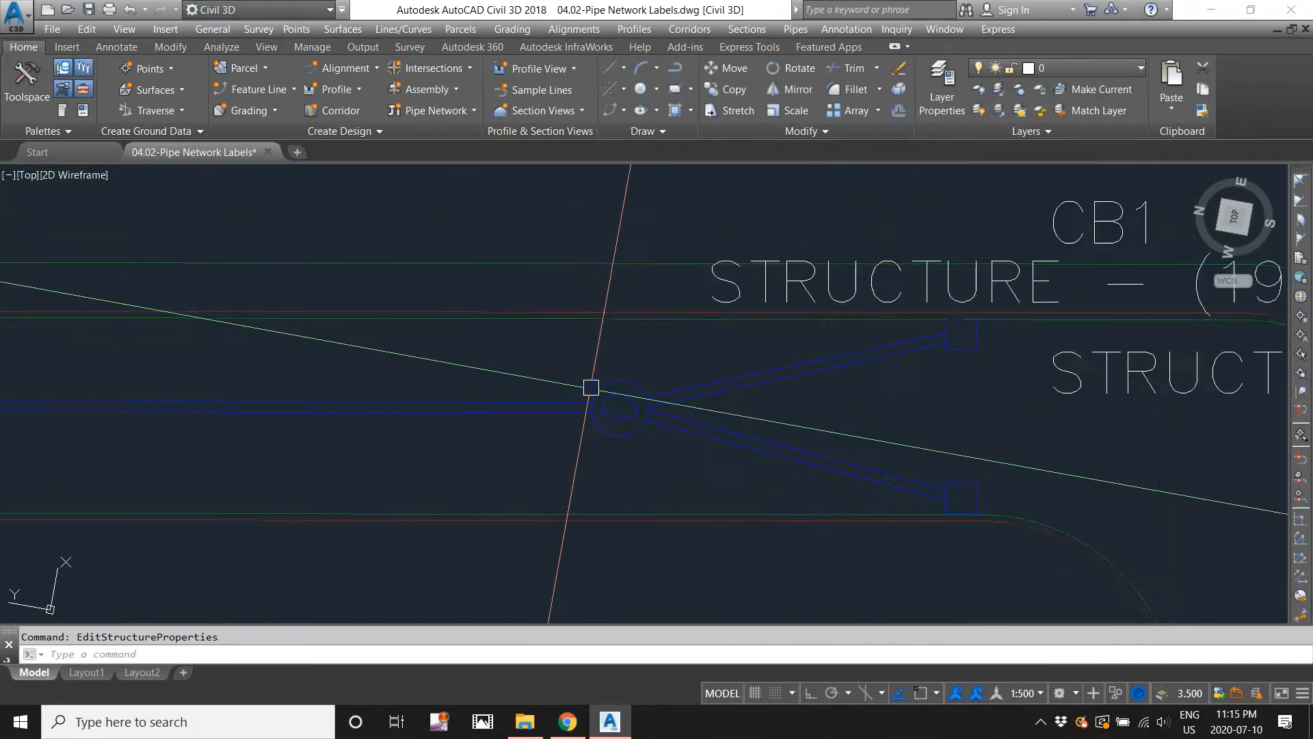
click(609, 384)
scroll(561, 362, down, 3)
right_click(561, 358)
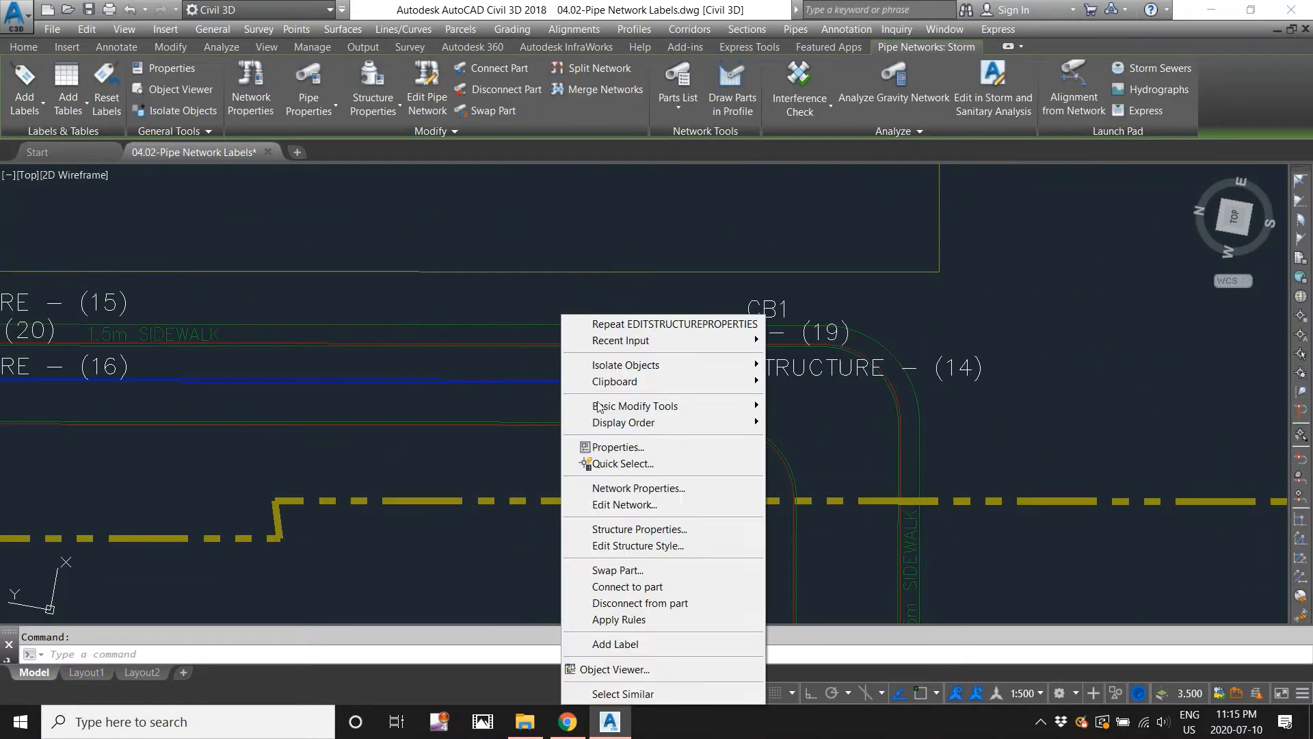
click(637, 530)
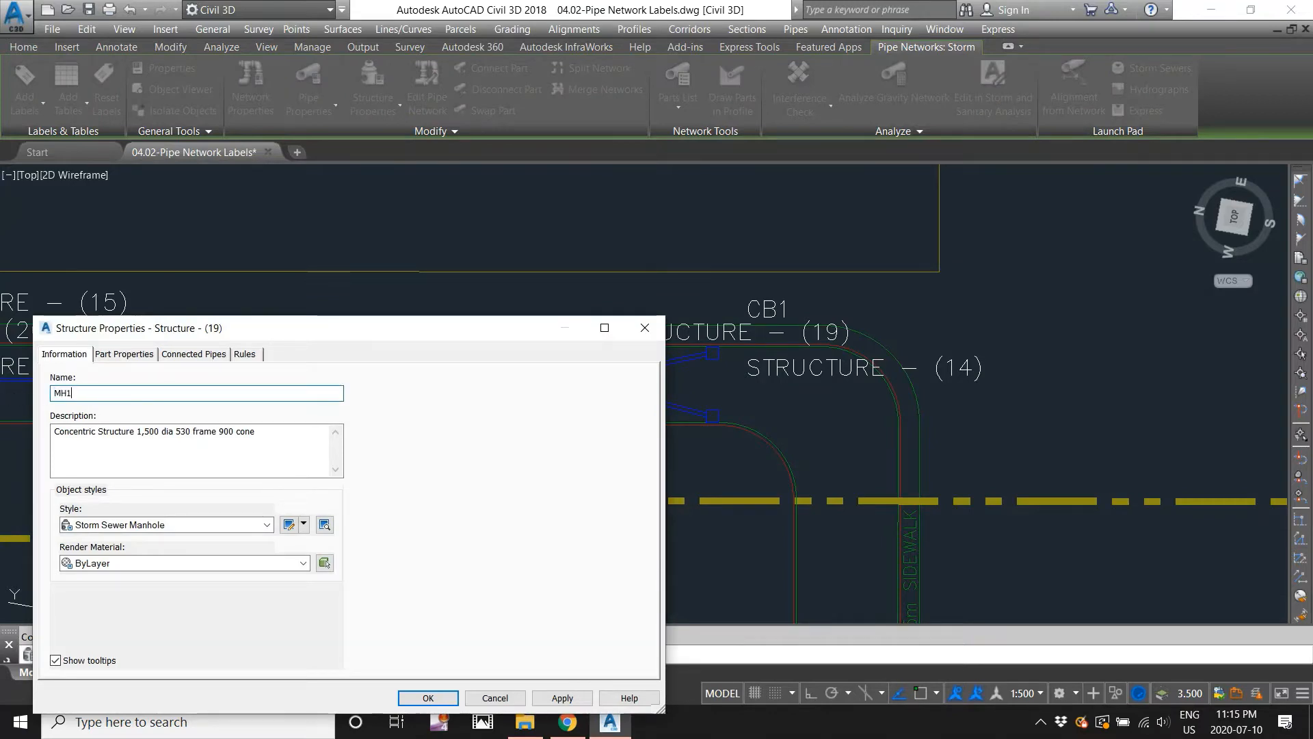
click(445, 697)
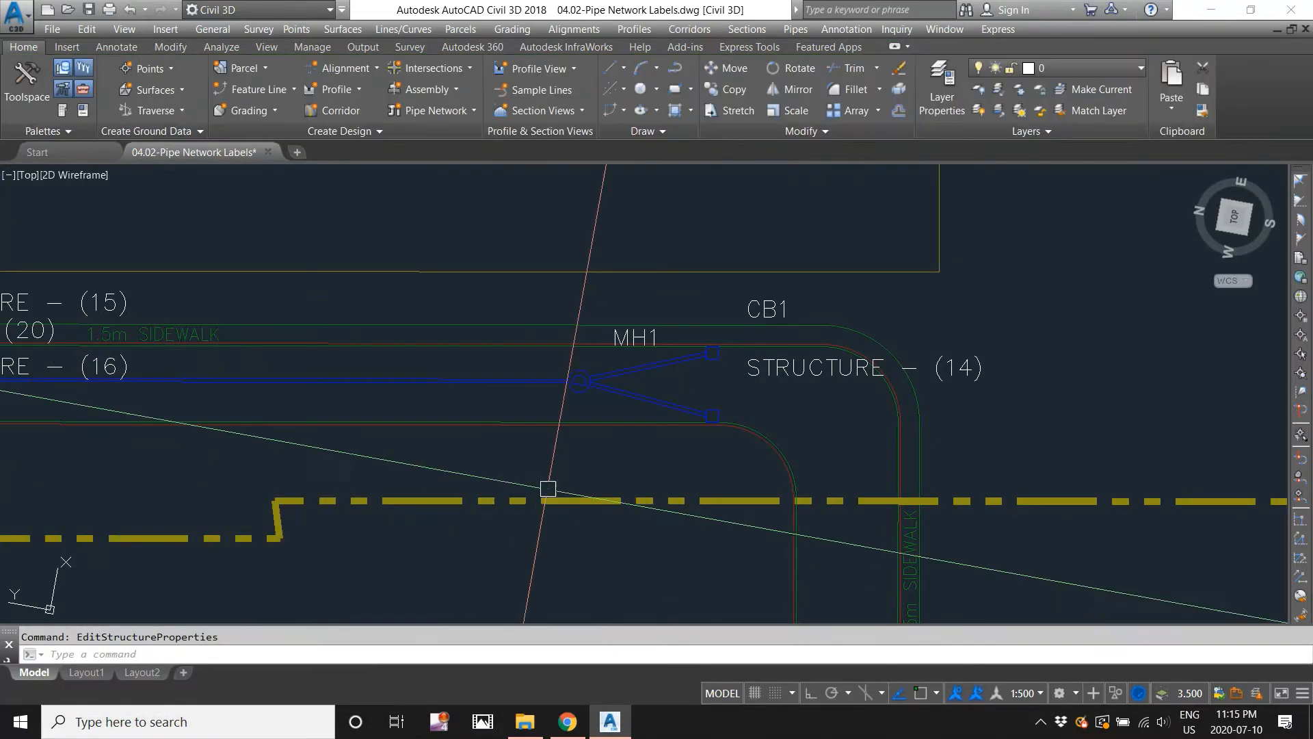
- Rename the catch basin Structure - (14), opposite CB1, as CB2
click(723, 401)
click(725, 408)
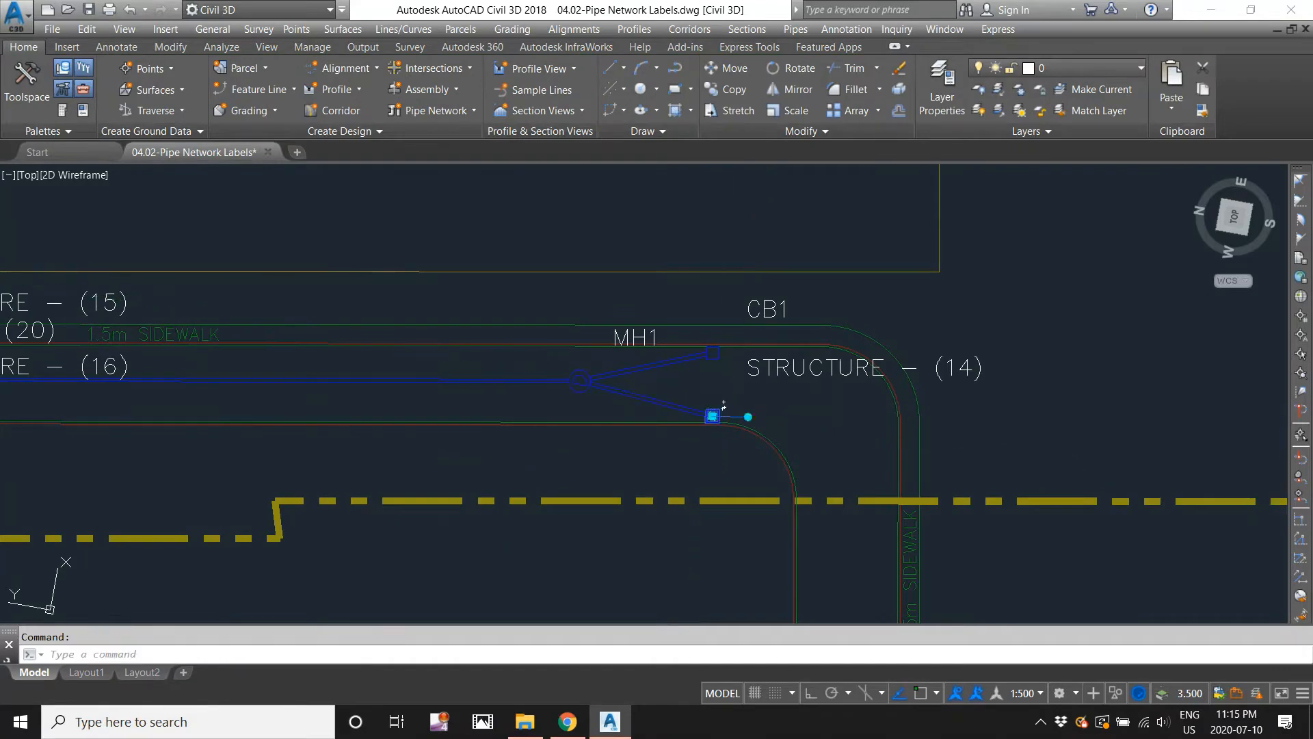
right_click(723, 409)
click(809, 235)
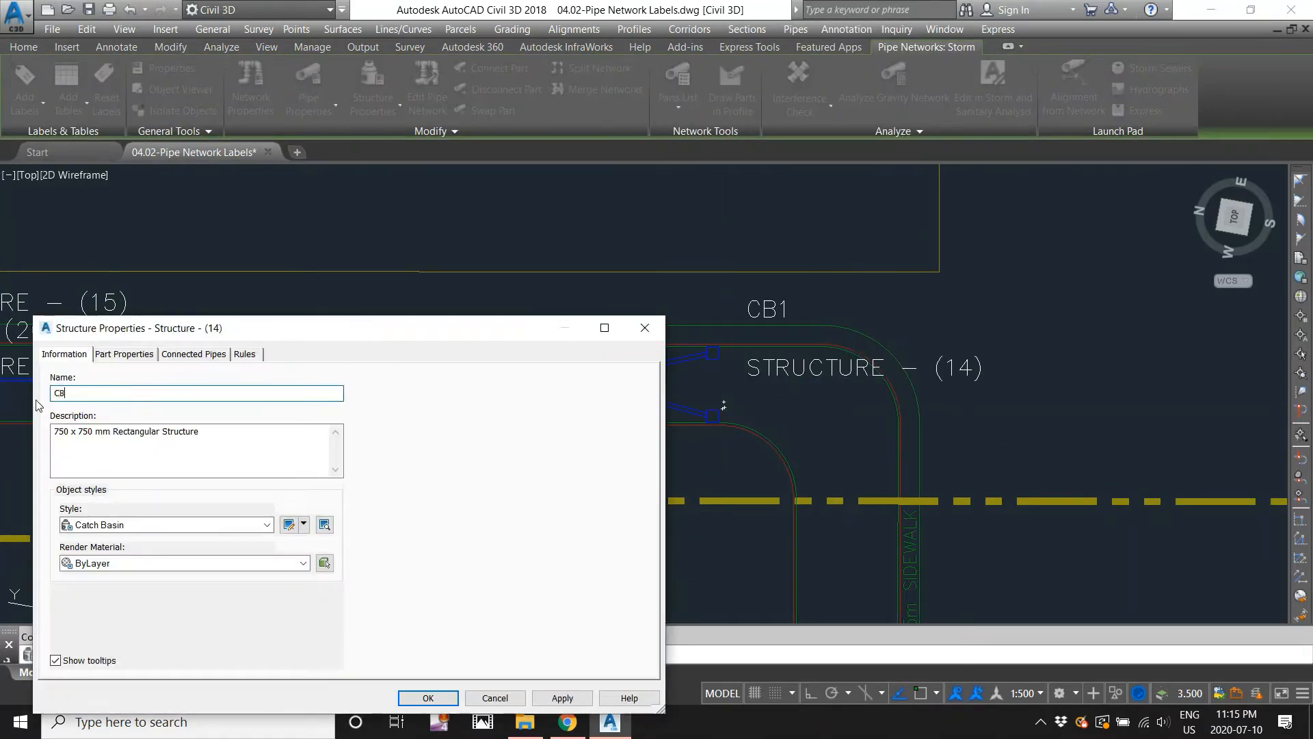
text(CB2)
click(428, 697)
- Rename the catch basin Structure - (15) near the parking lot as CB3, copying the new name for reuse
middle_drag(168, 375, 757, 375)
scroll(415, 339, up, 2)
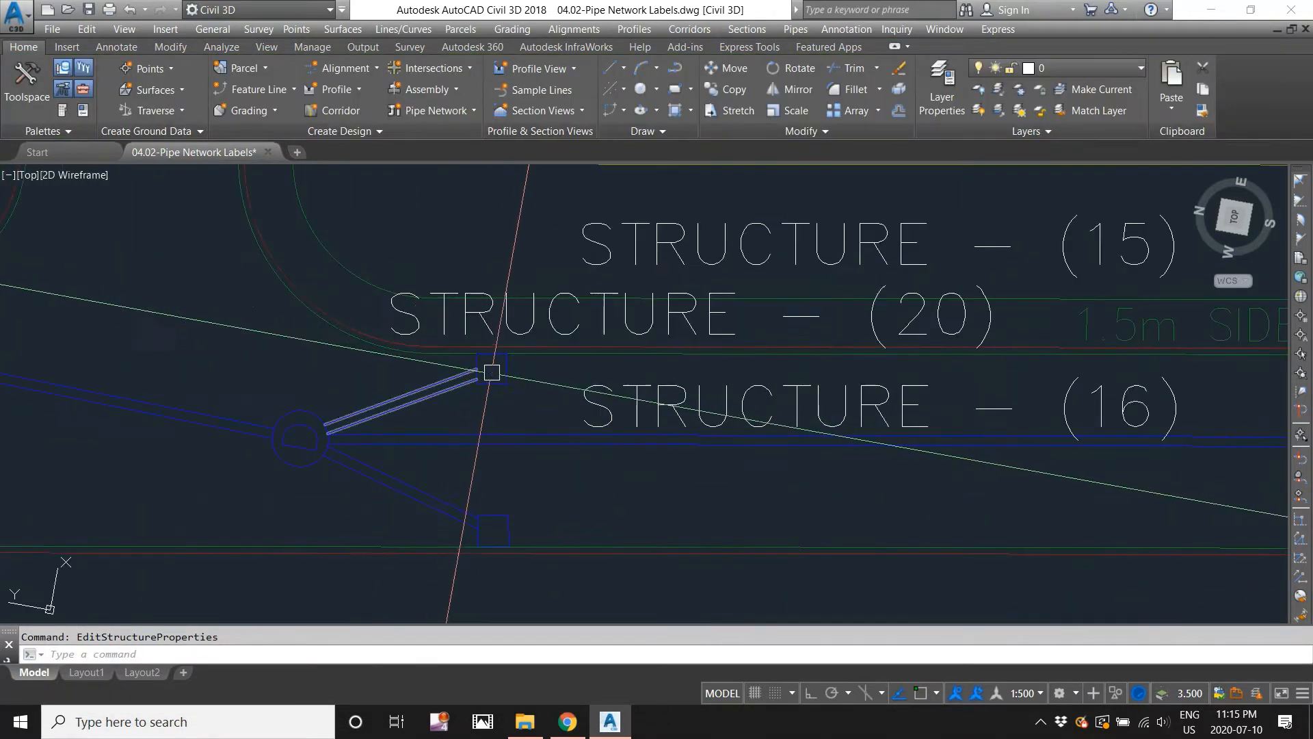
click(491, 372)
right_click(492, 369)
click(583, 530)
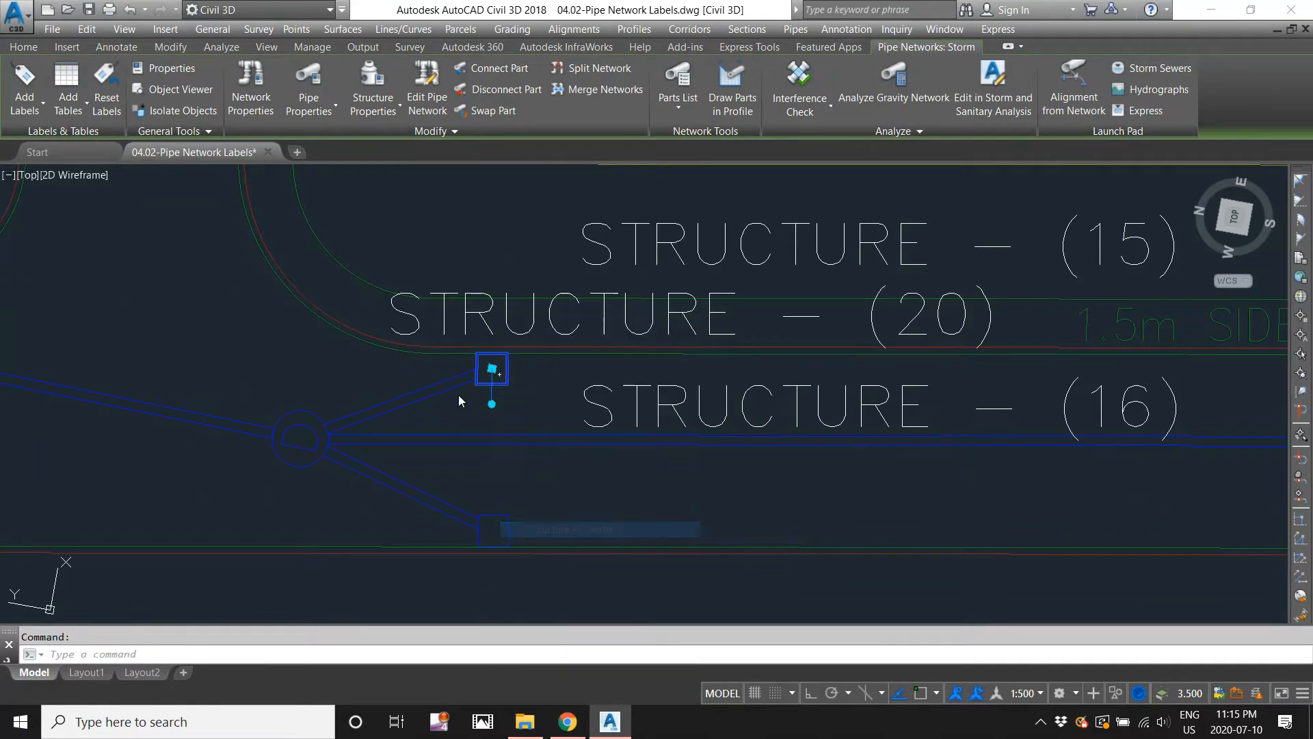
drag(147, 392, 49, 388)
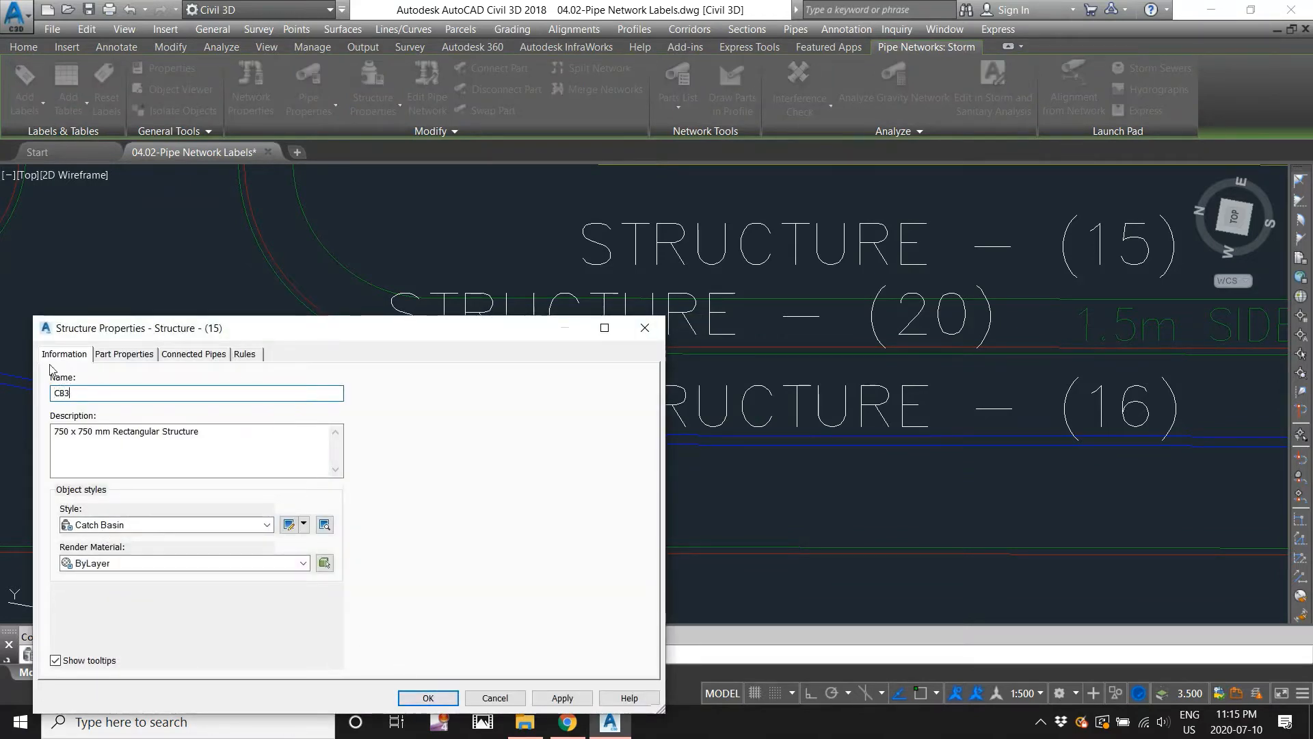
right_click(69, 397)
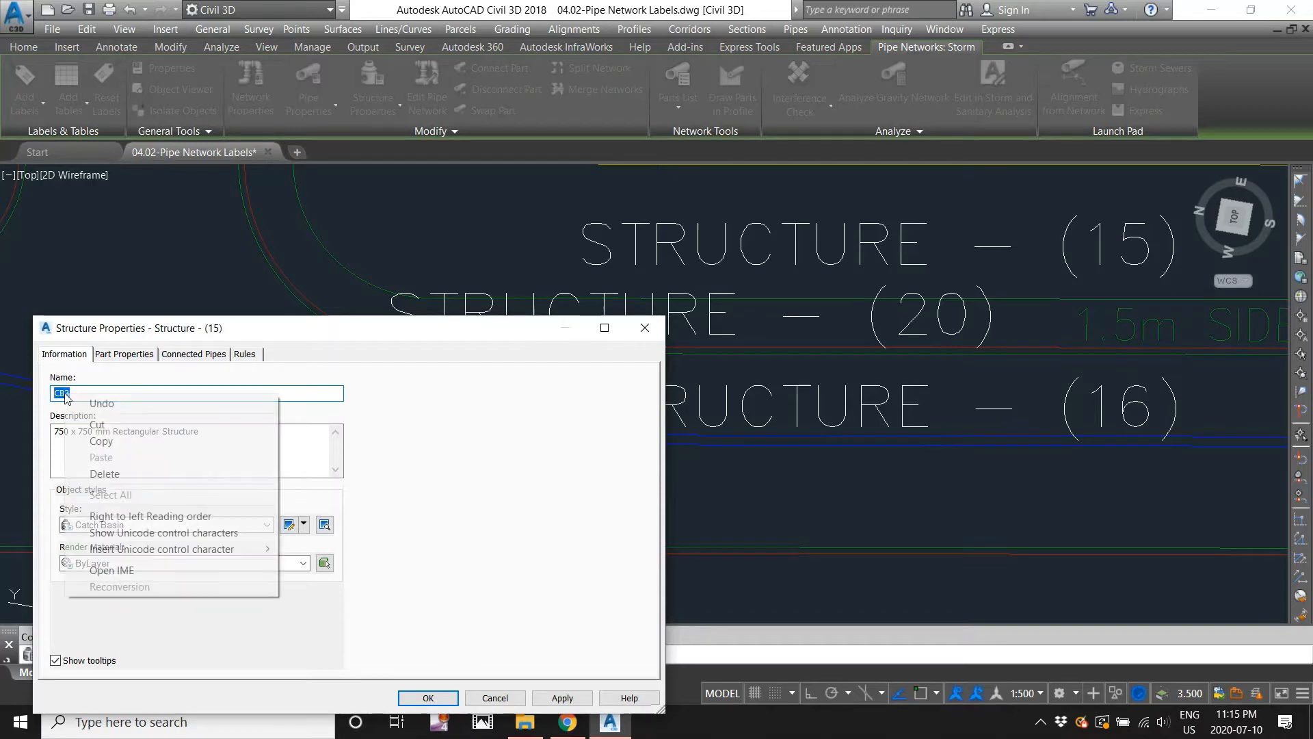
click(82, 440)
click(429, 697)
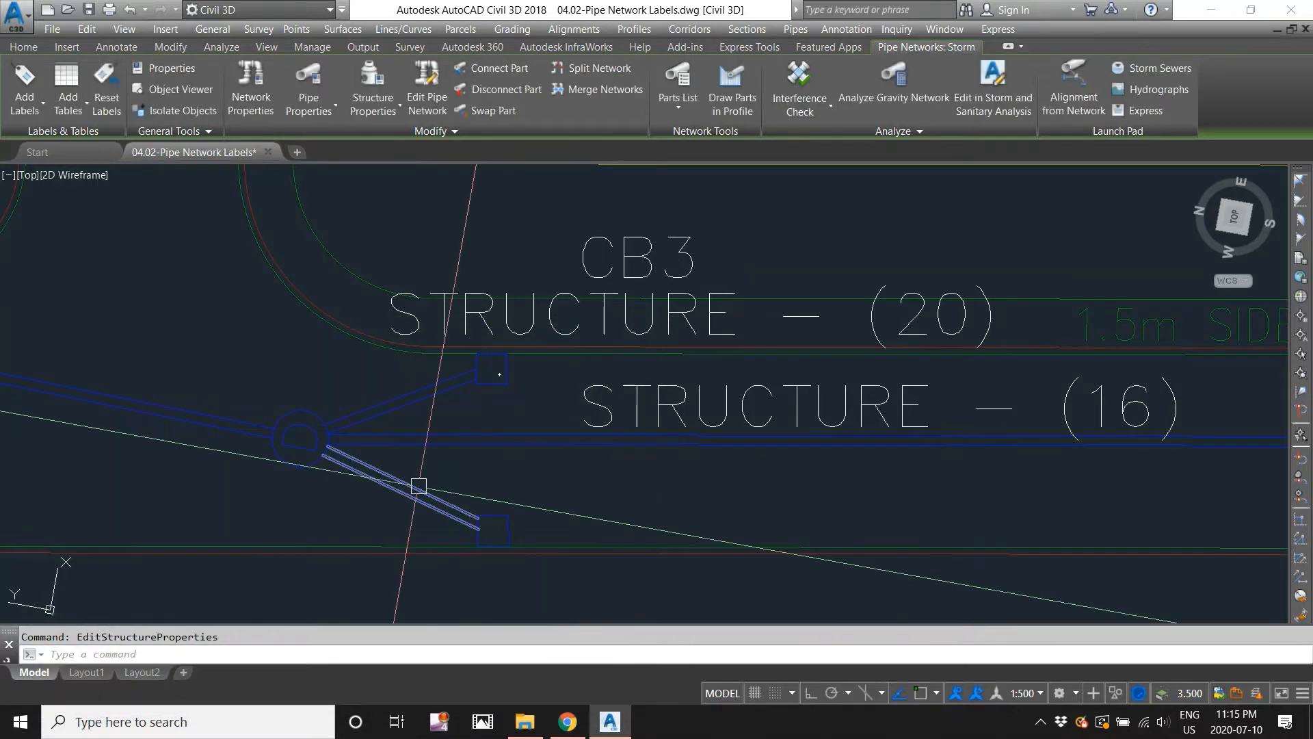
- Rename the catch basin Structure - (16), opposite CB3, as CB4 in its structure properties
click(493, 530)
right_click(494, 528)
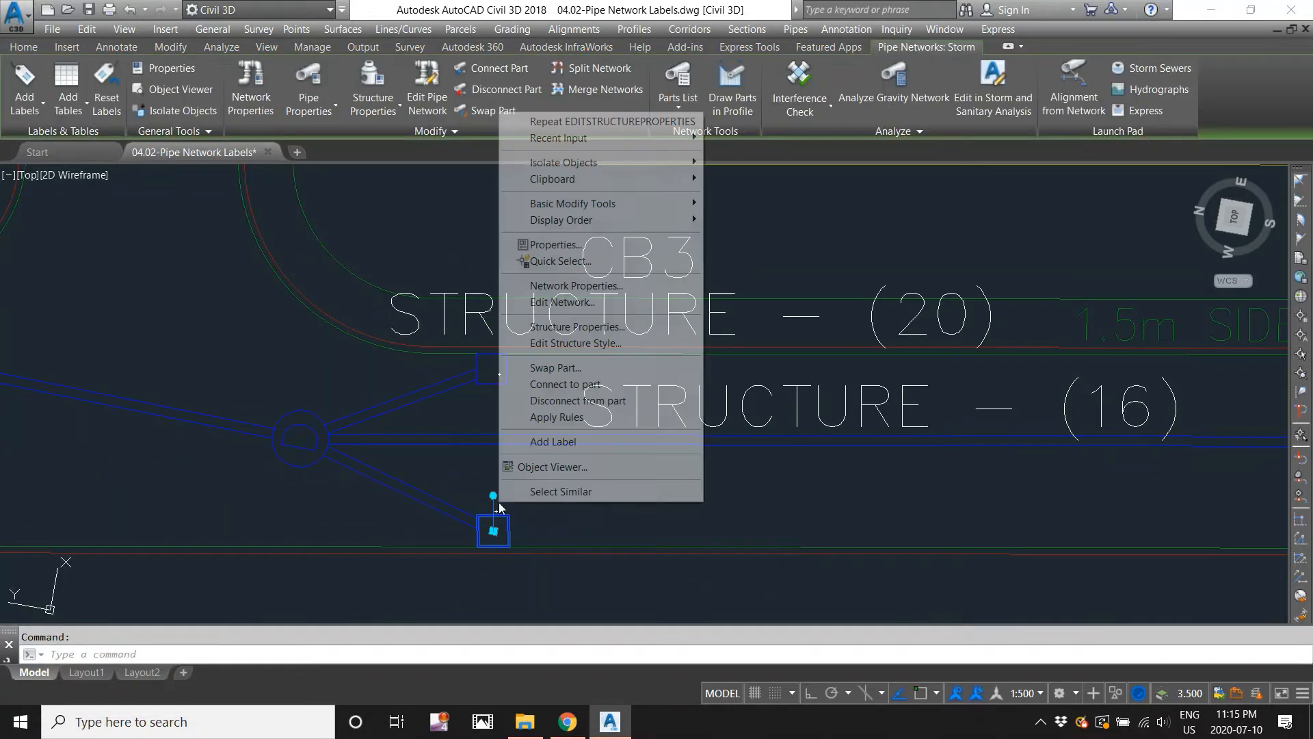
click(569, 327)
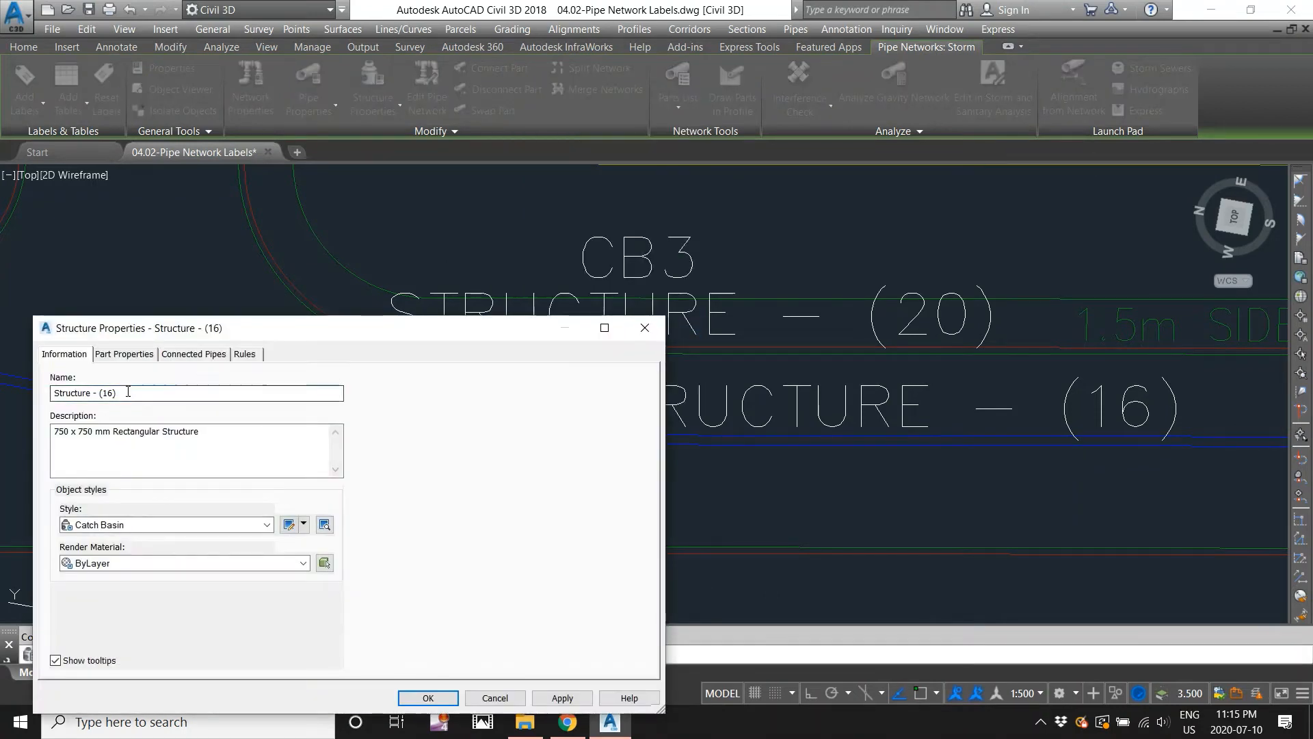
drag(130, 393, 23, 401)
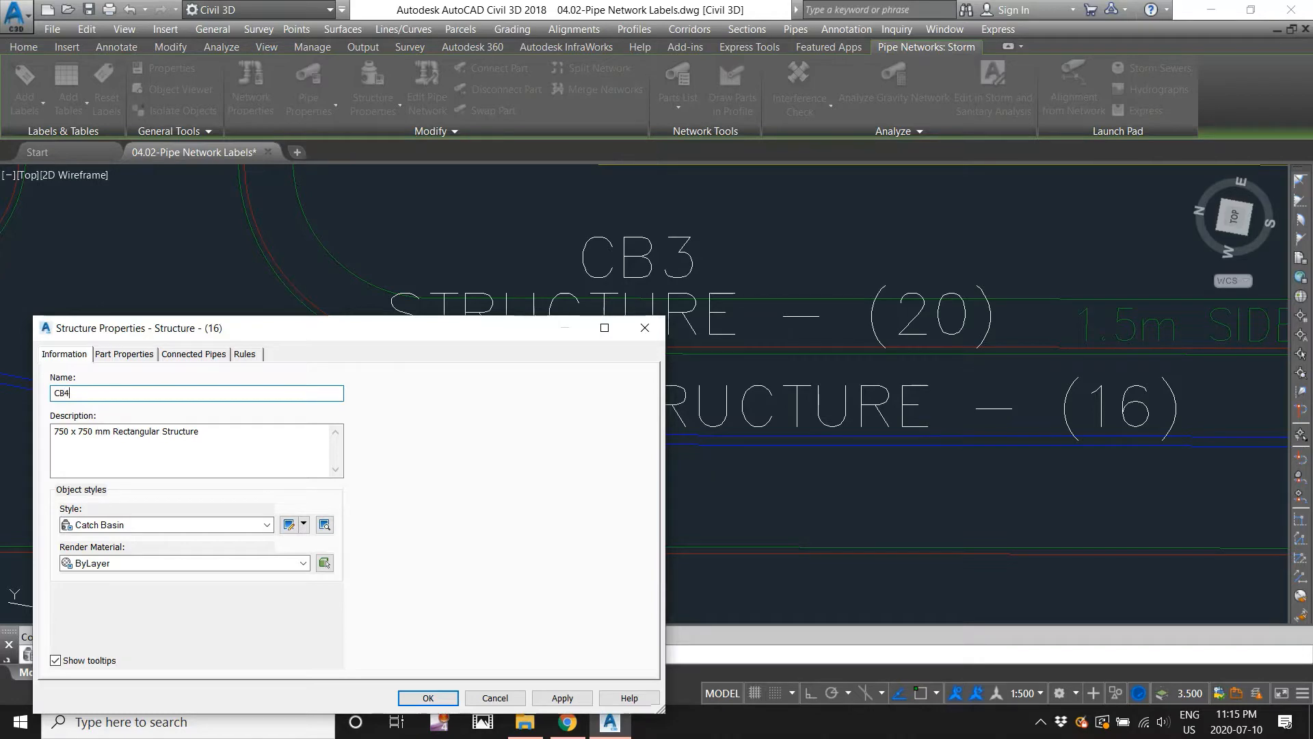
click(429, 698)
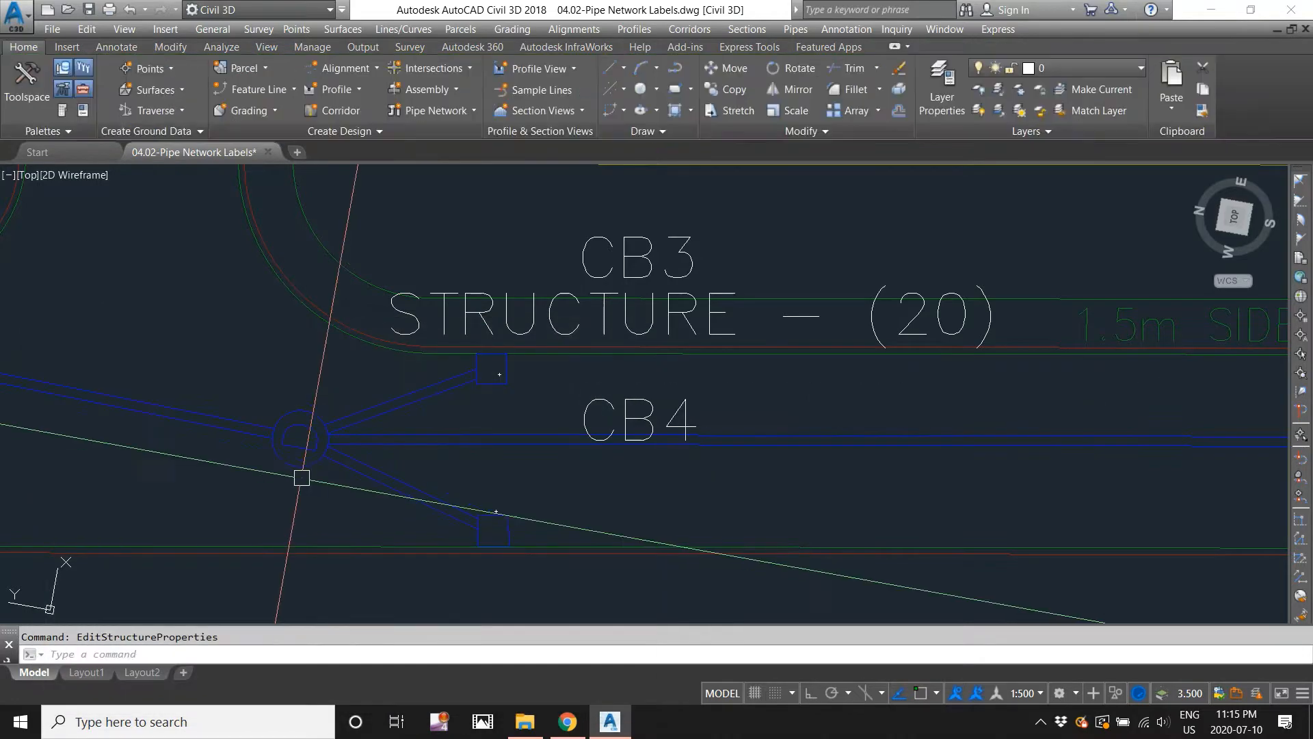
- Rename the manhole Structure - (20), which joins CB3 and CB4, as MH2 in its structure properties
click(300, 438)
right_click(301, 439)
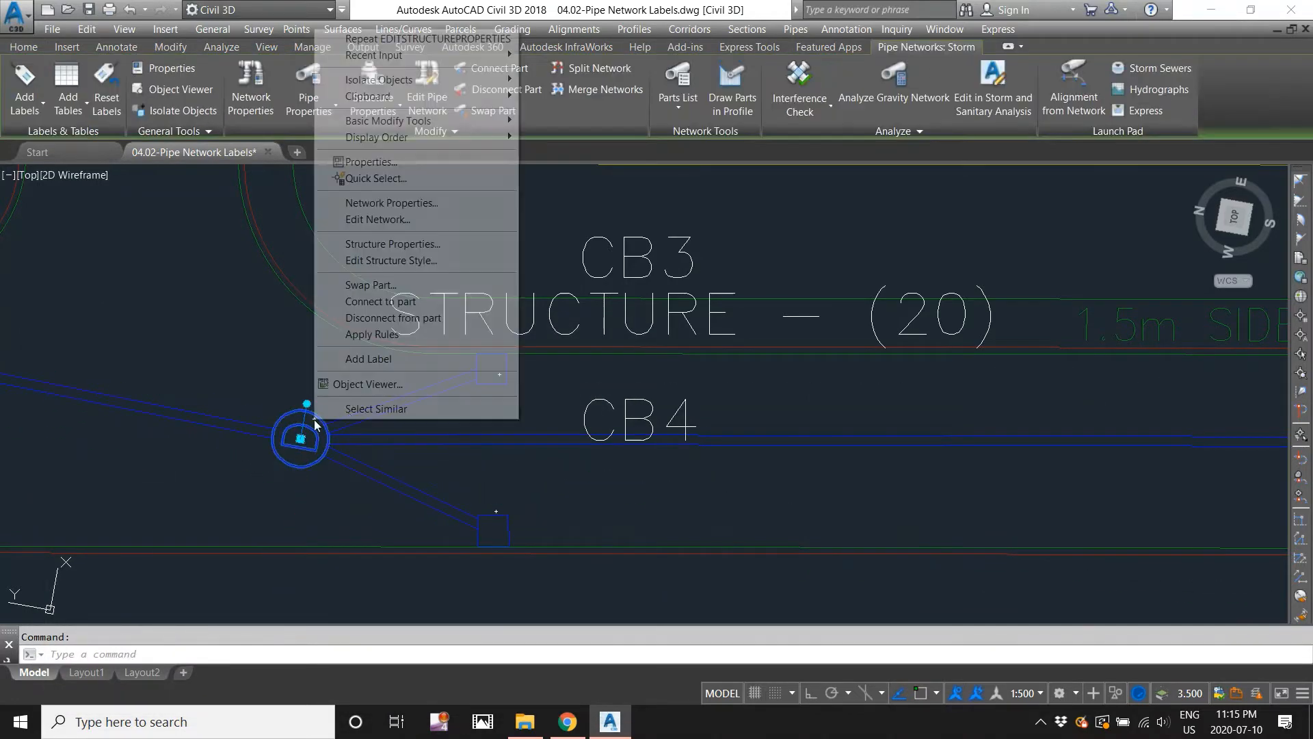
click(393, 244)
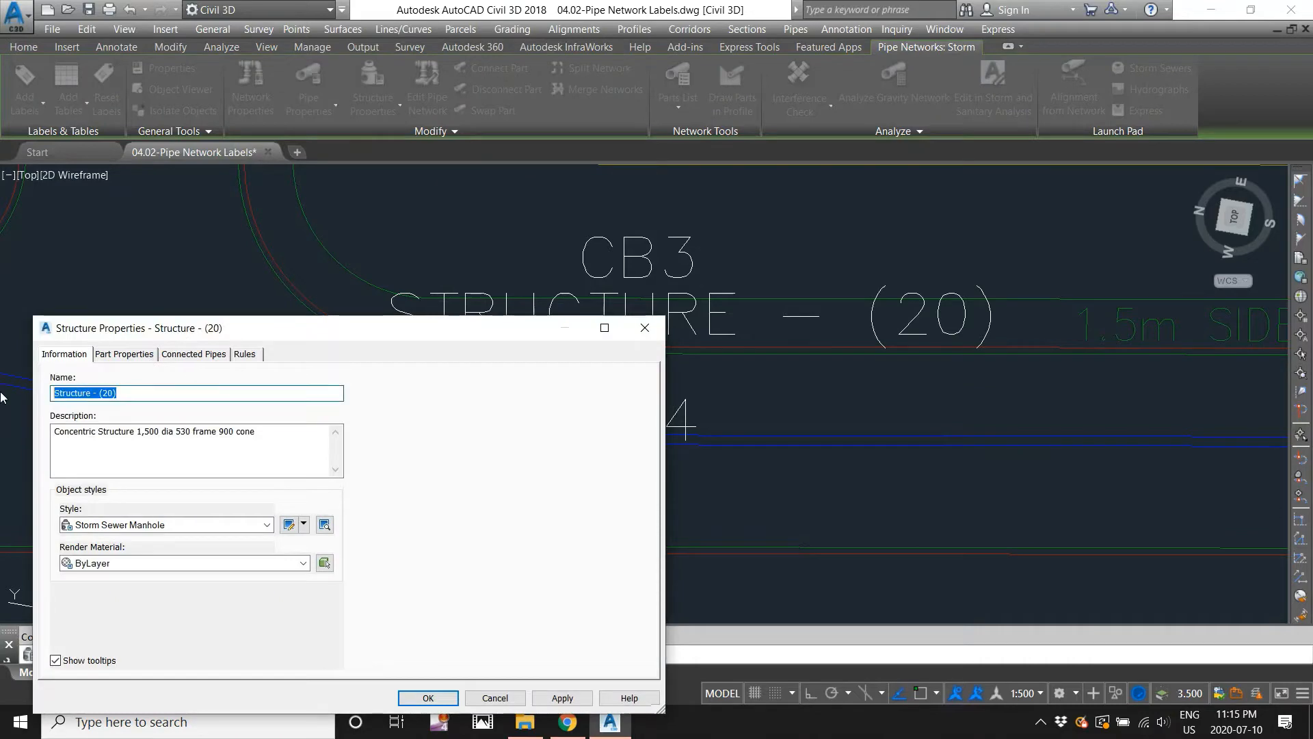
text(MH2)
click(446, 701)
key(Escape)
scroll(433, 536, down, 4)
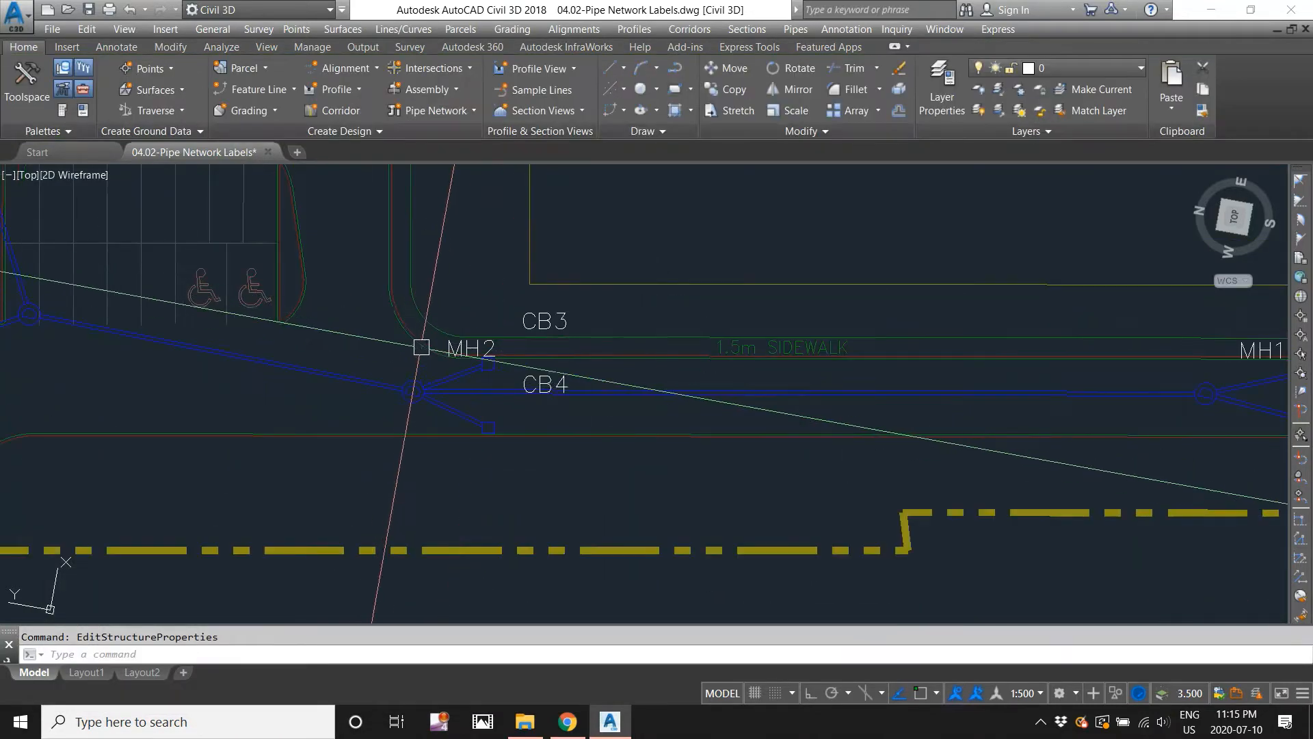
scroll(457, 357, up, 2)
scroll(457, 356, down, 4)
middle_drag(231, 289, 551, 384)
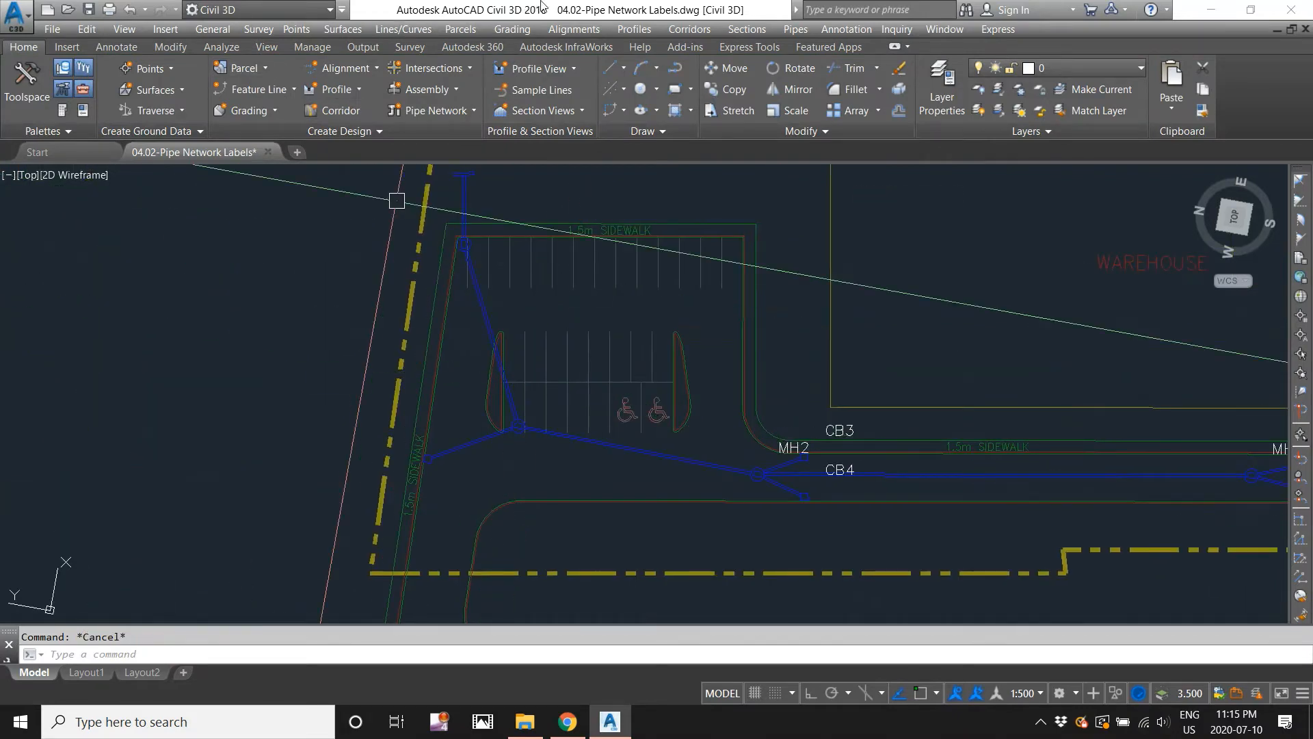
middle_drag(588, 255, 454, 305)
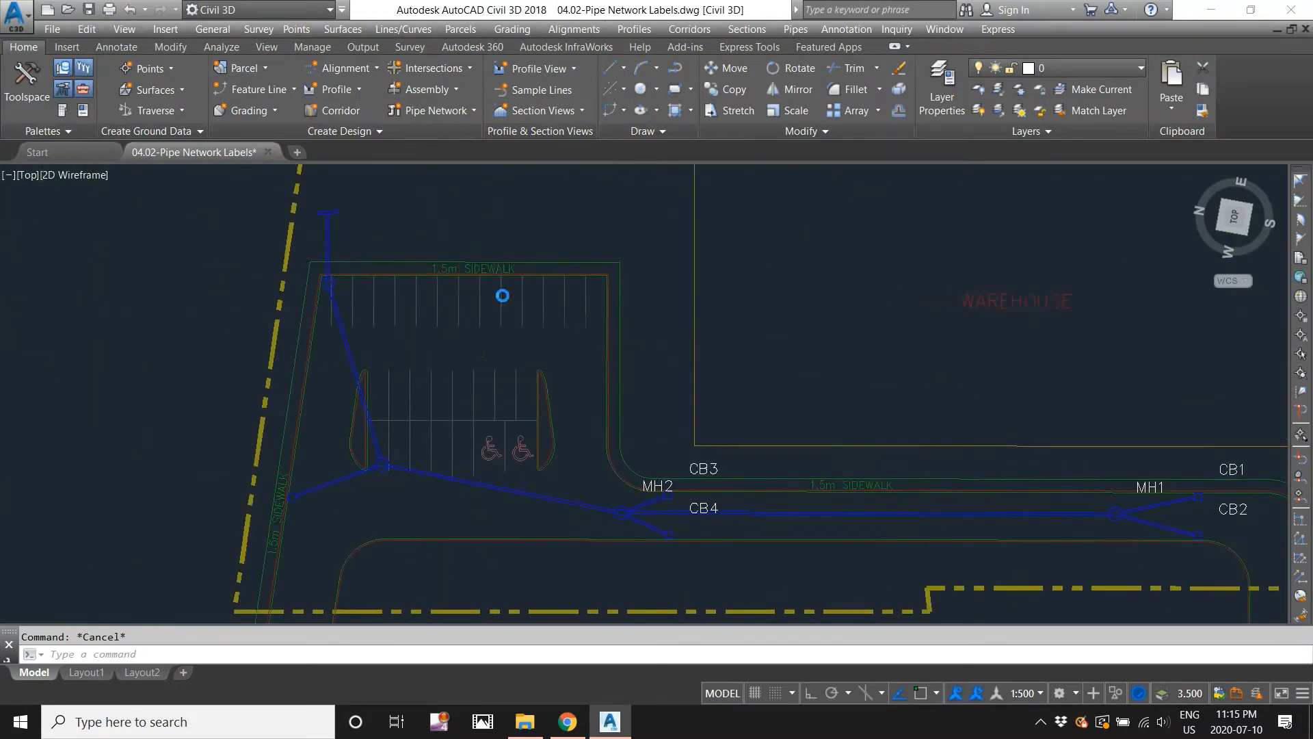
scroll(506, 294, down, 2)
scroll(880, 449, up, 2)
scroll(873, 387, up, 4)
click(879, 396)
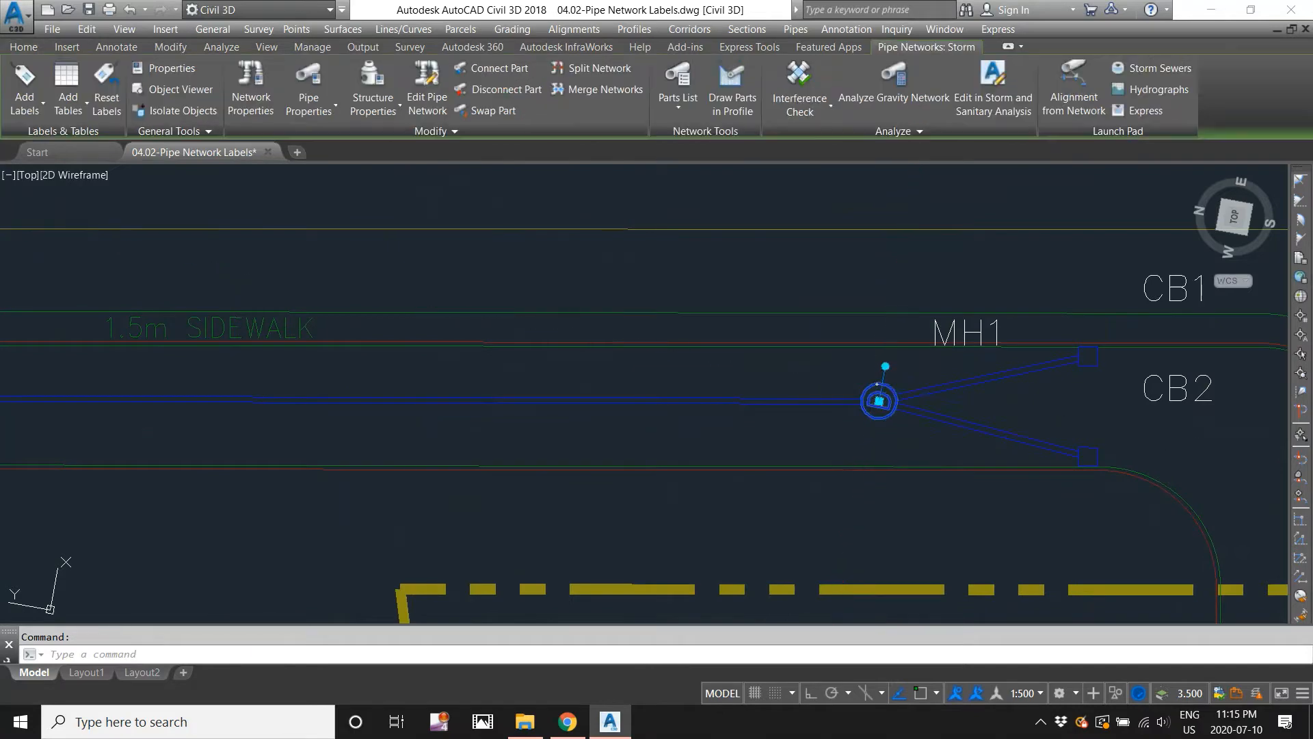
right_click(879, 396)
click(941, 528)
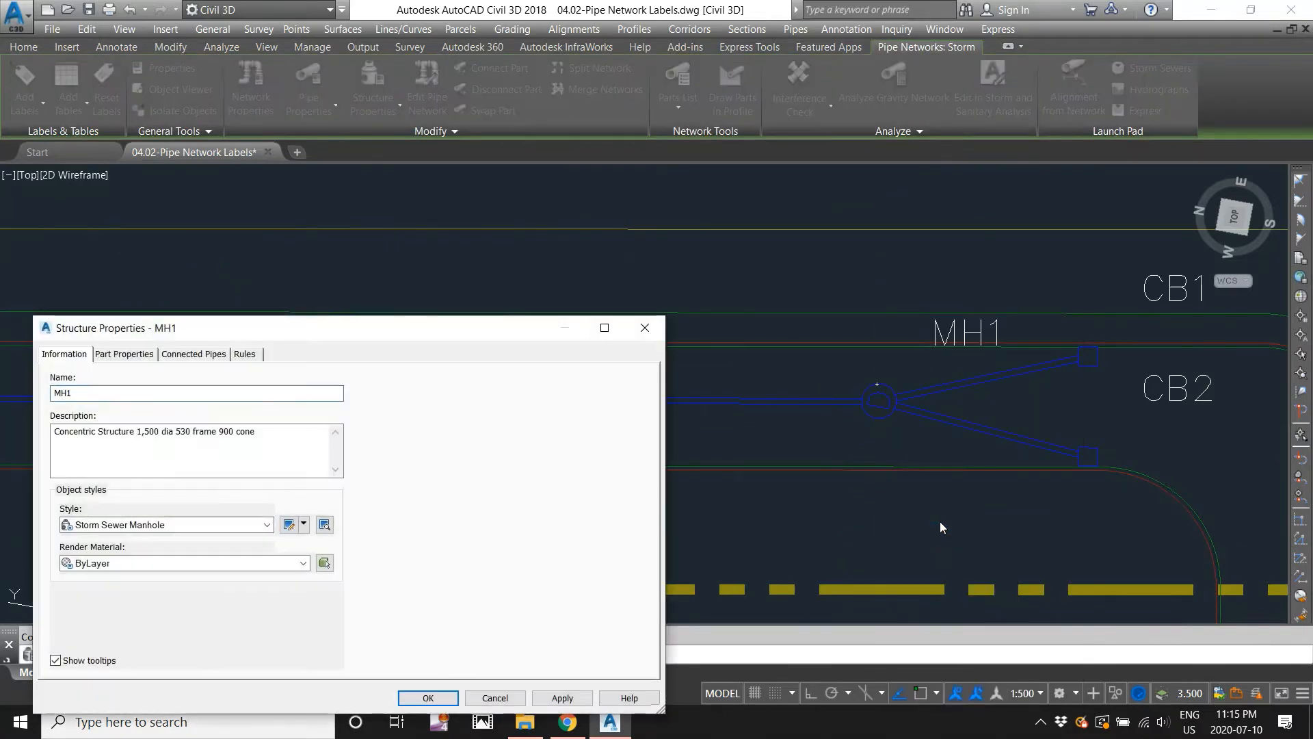
double_click(63, 393)
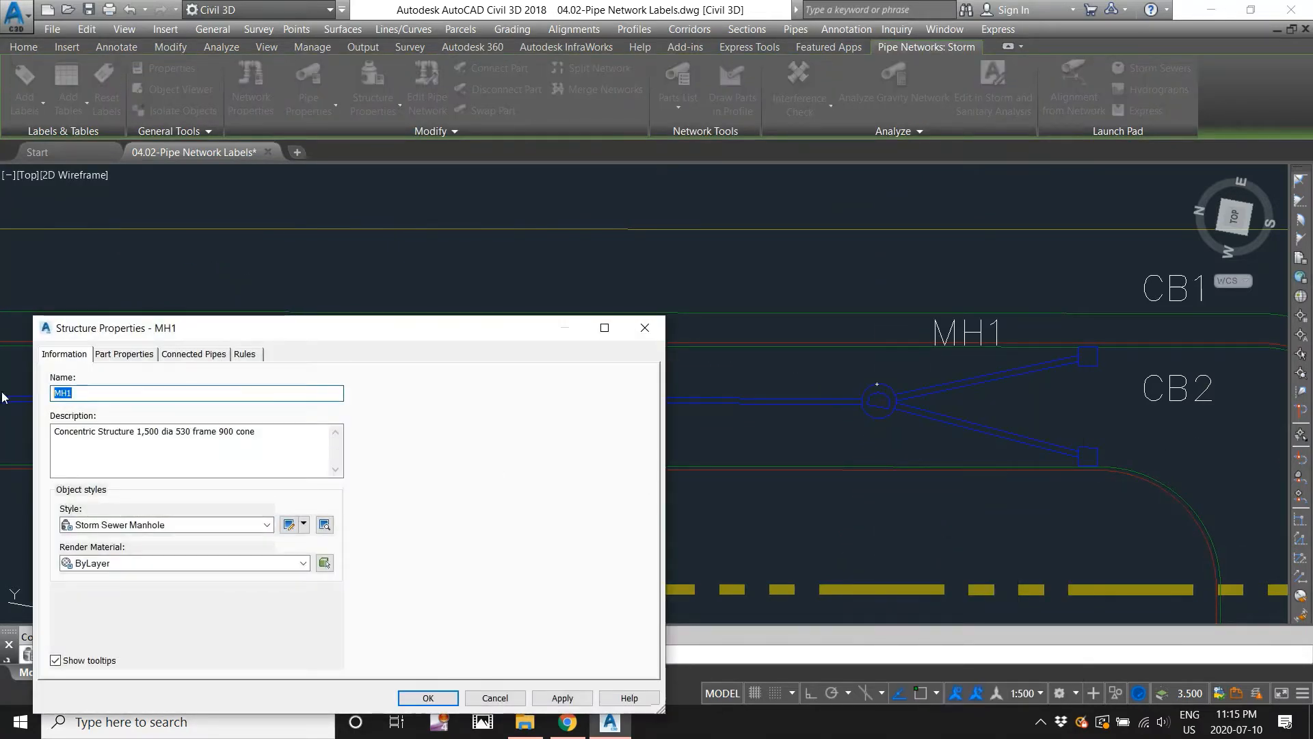
click(660, 329)
- Move the MH1 label to just below and left of its manhole, clear of the pipes
scroll(874, 362, down, 5)
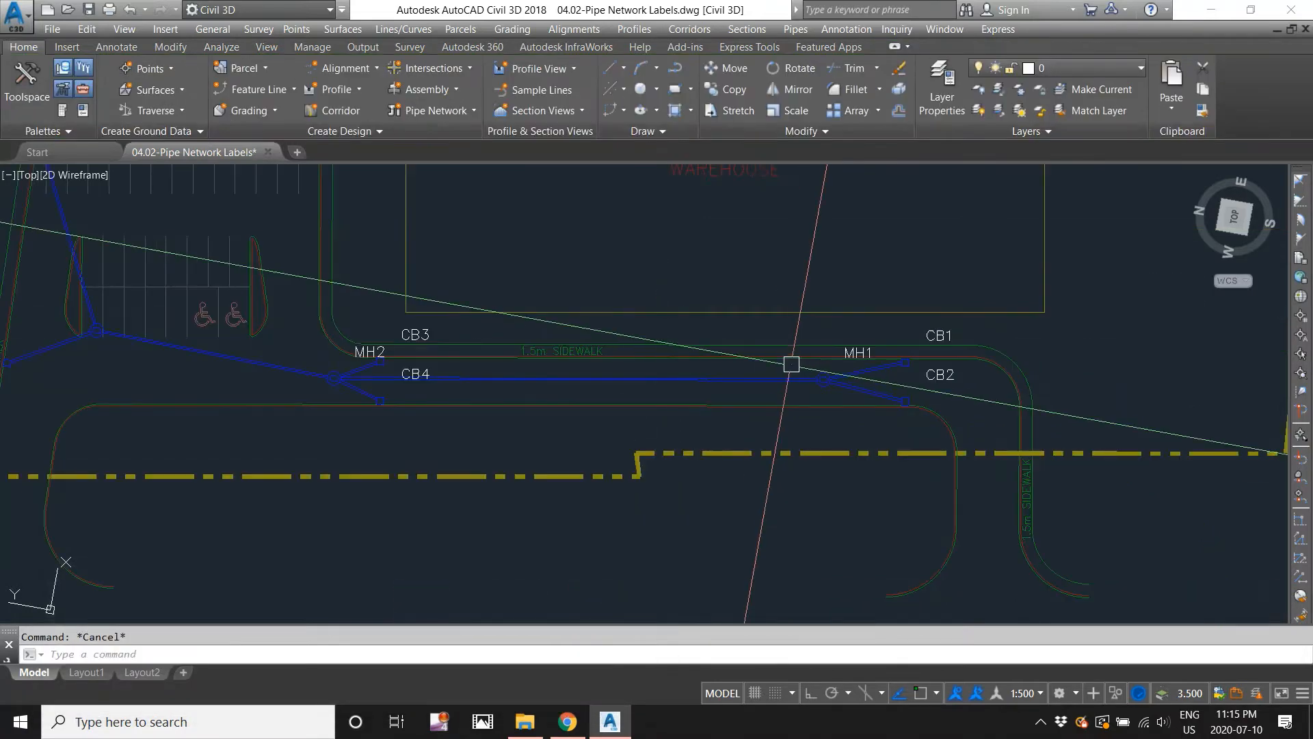
scroll(874, 362, up, 3)
click(858, 372)
click(823, 401)
scroll(806, 416, up, 2)
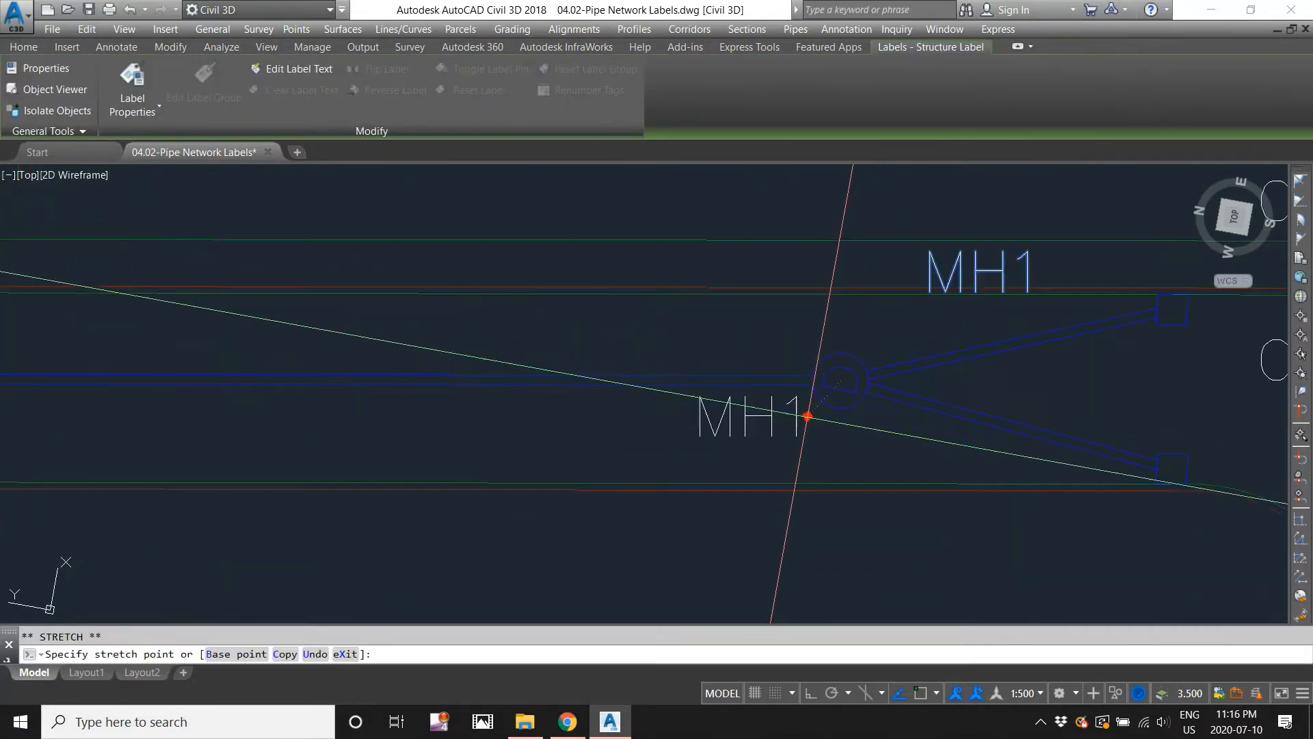
click(784, 442)
scroll(808, 360, down, 3)
key(Escape)
- Set up label creation for the Pipe Network feature with the Single Part Plan label type
scroll(900, 375, up, 5)
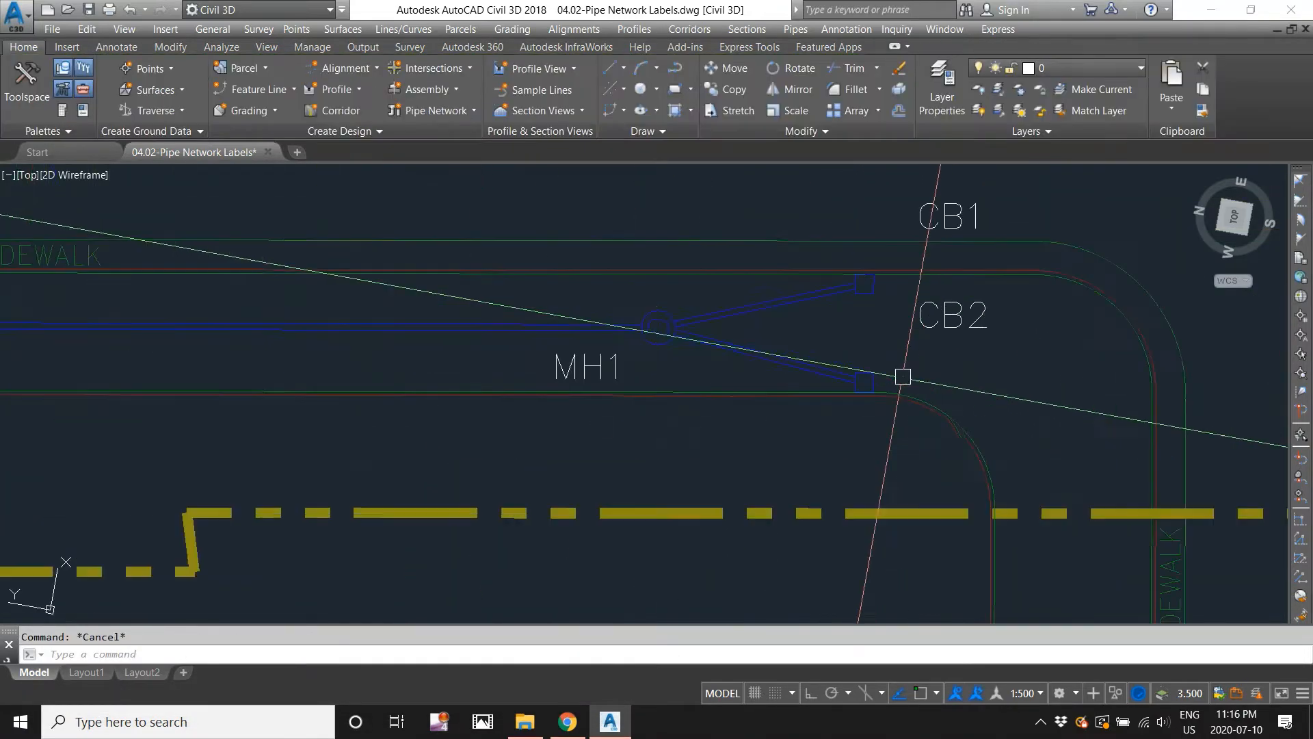
scroll(735, 270, down, 4)
key(Escape)
middle_drag(281, 269, 494, 378)
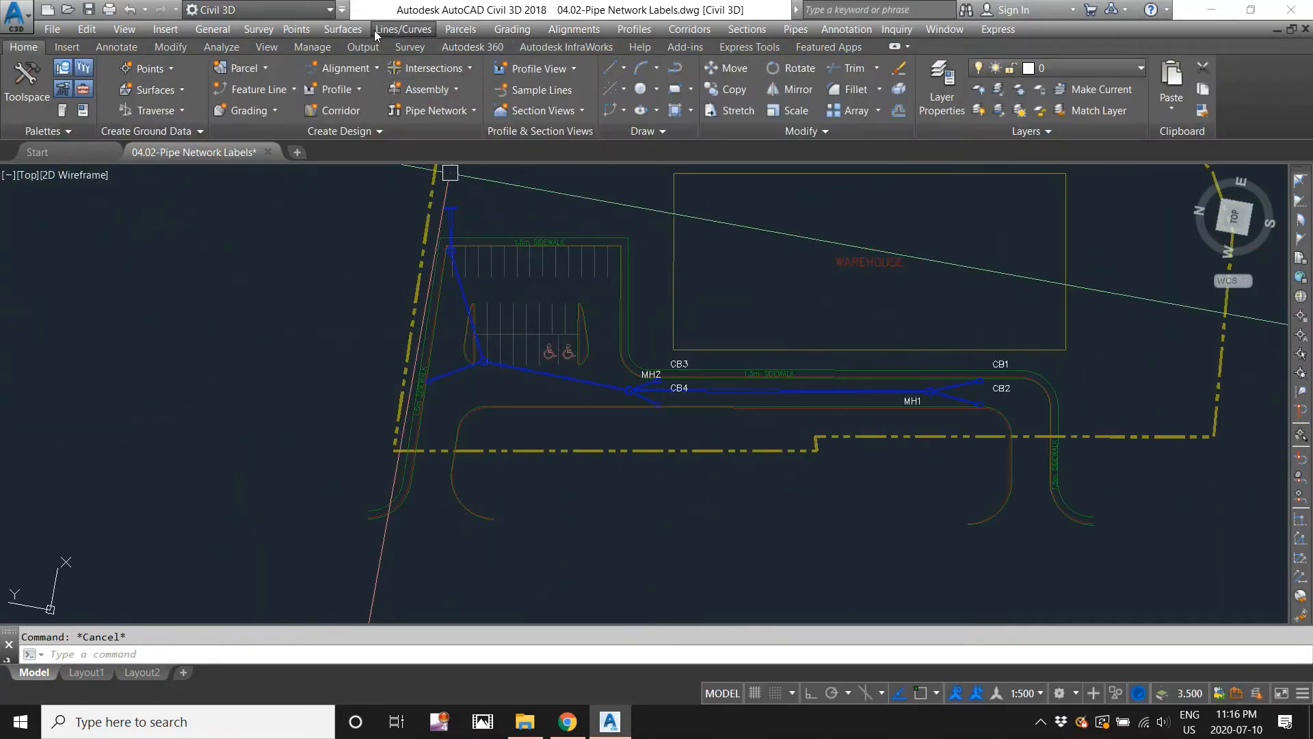
click(344, 30)
mouse_move(404, 127)
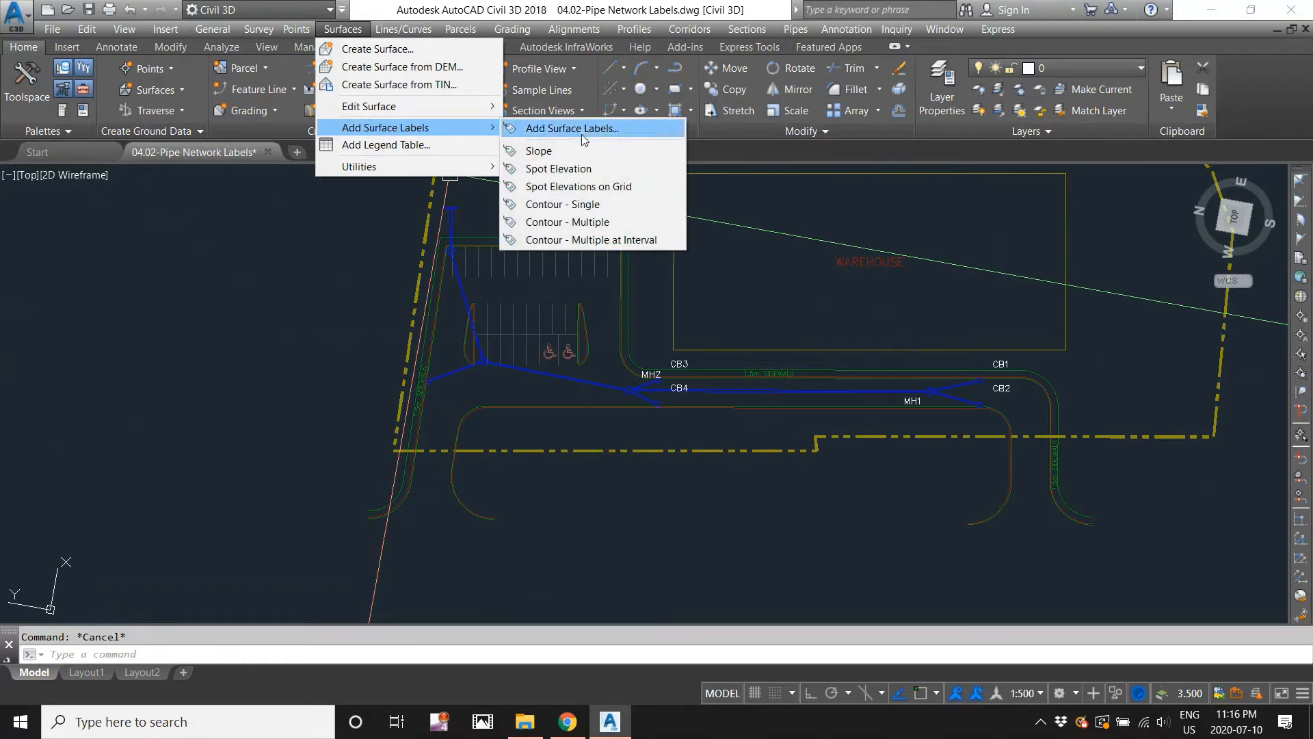
click(585, 130)
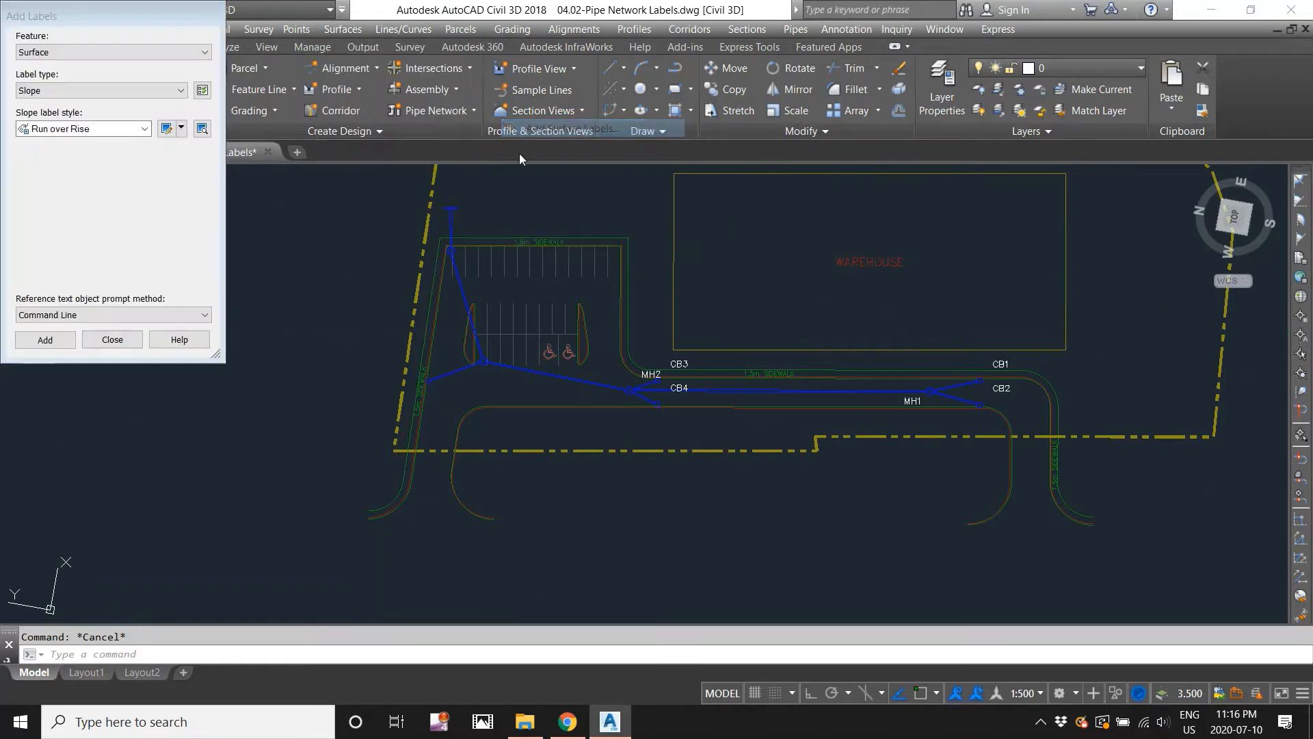
click(48, 52)
click(48, 154)
click(53, 90)
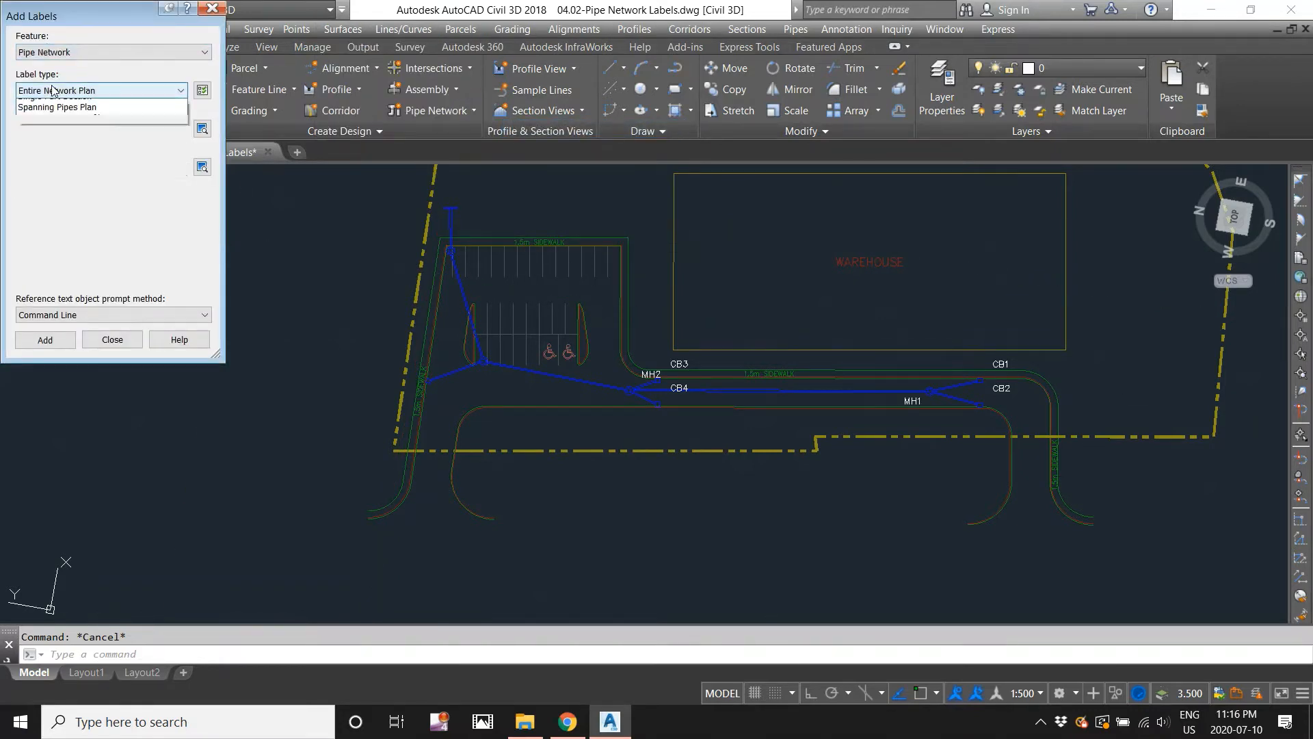
click(58, 143)
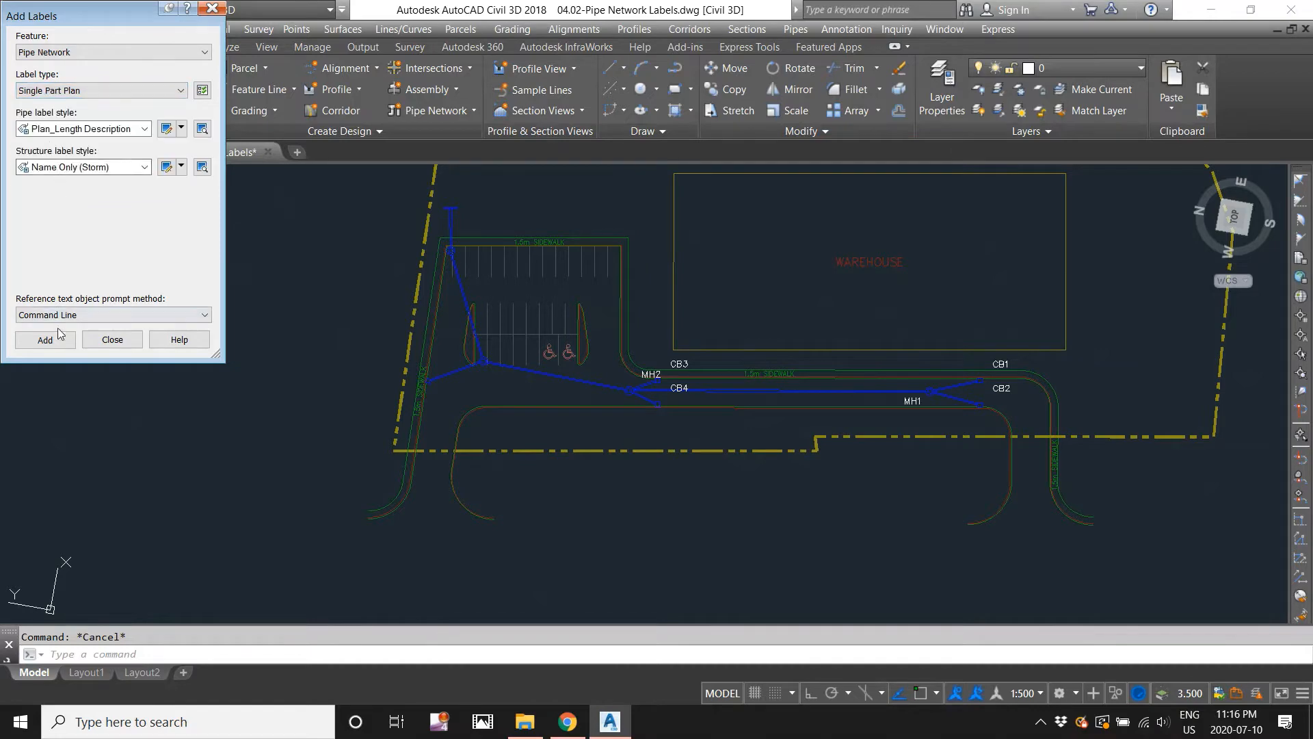
- Add Name Only (Storm) plan labels to the catch basin by the west sidewalk, both parking lot manholes and the headwall
key(Return)
scroll(401, 410, up, 5)
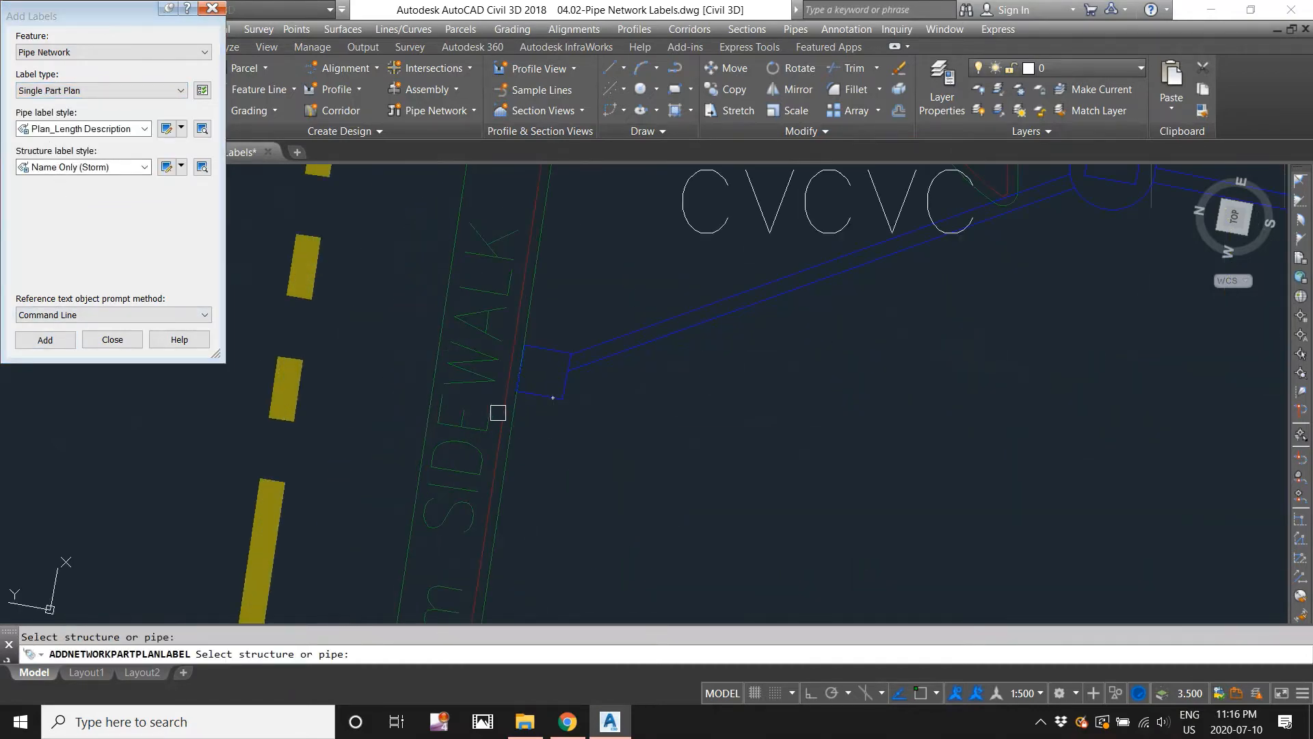
middle_drag(498, 411, 675, 335)
scroll(725, 331, down, 3)
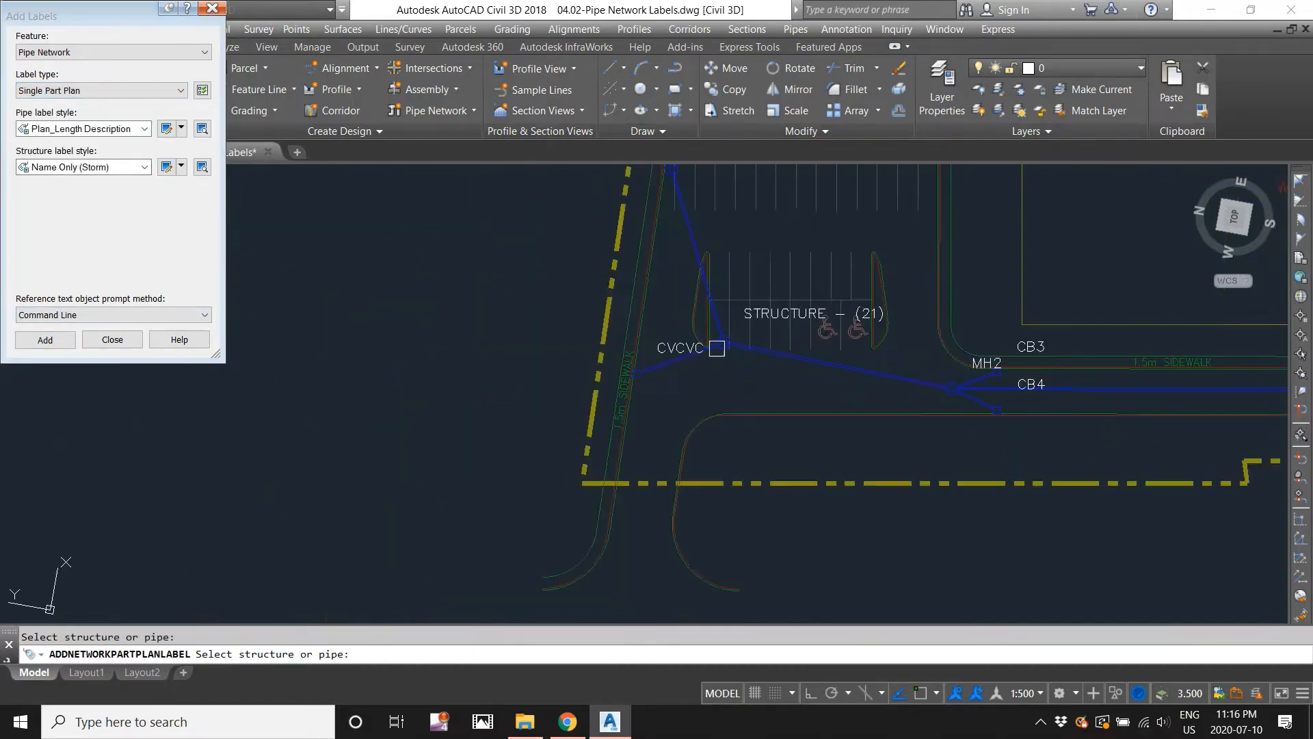
scroll(669, 191, up, 6)
scroll(630, 331, up, 3)
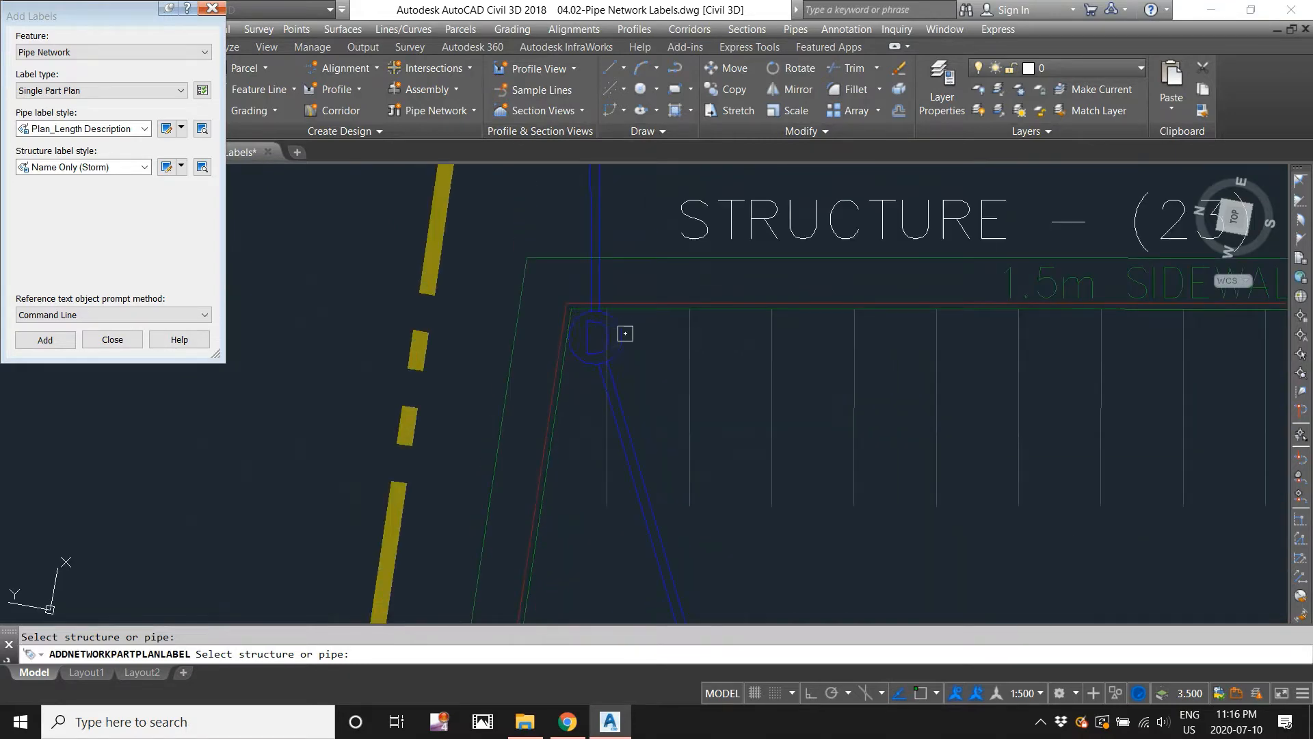
scroll(623, 301, down, 4)
scroll(601, 248, up, 2)
key(Escape)
- Rename the headwall Structure - (18) at the end of the network as HW in its structure properties
scroll(565, 283, down, 4)
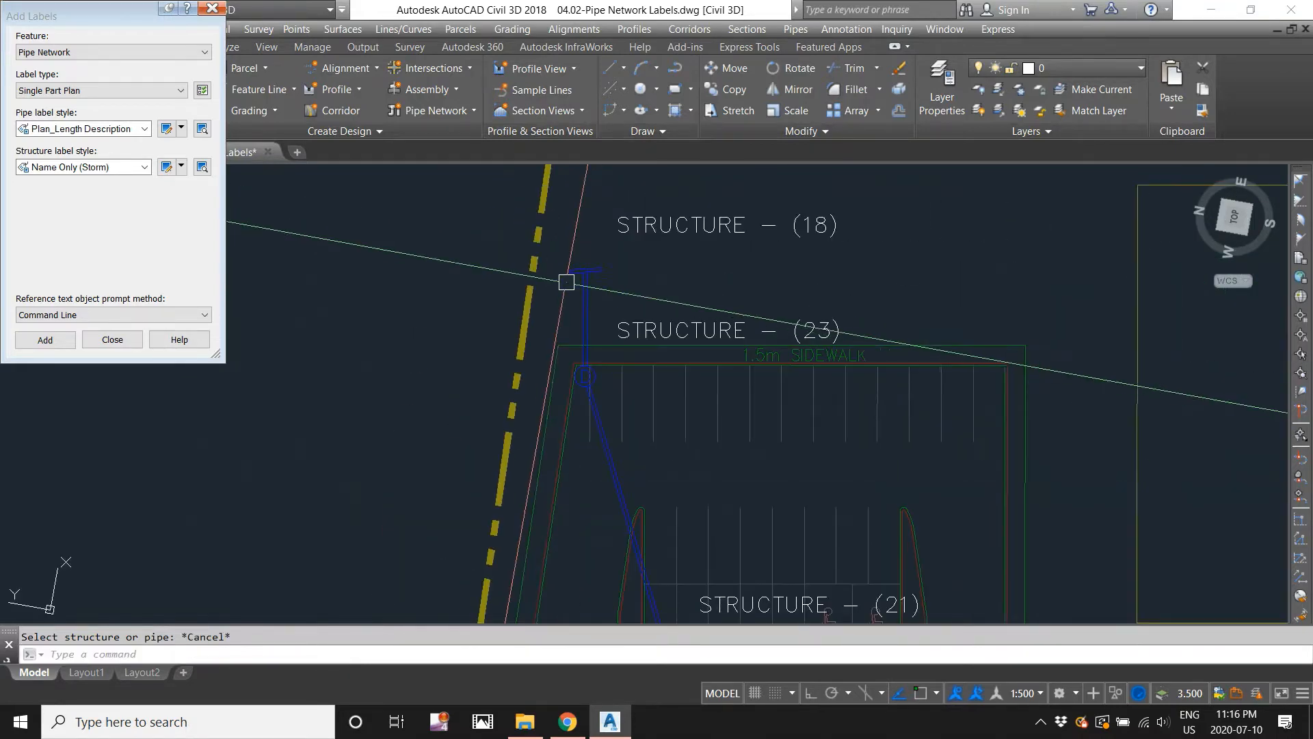
right_click(567, 272)
key(Escape)
click(574, 267)
right_click(568, 265)
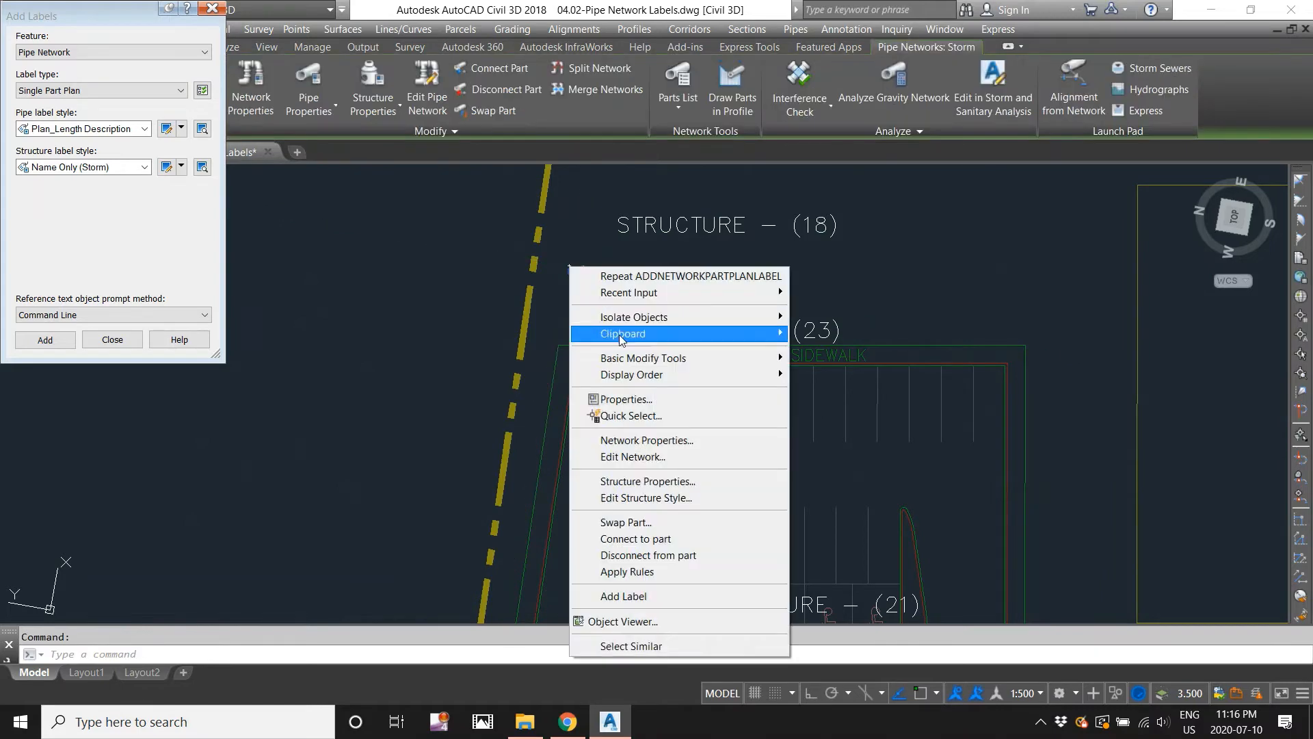
click(643, 483)
drag(150, 390, 32, 394)
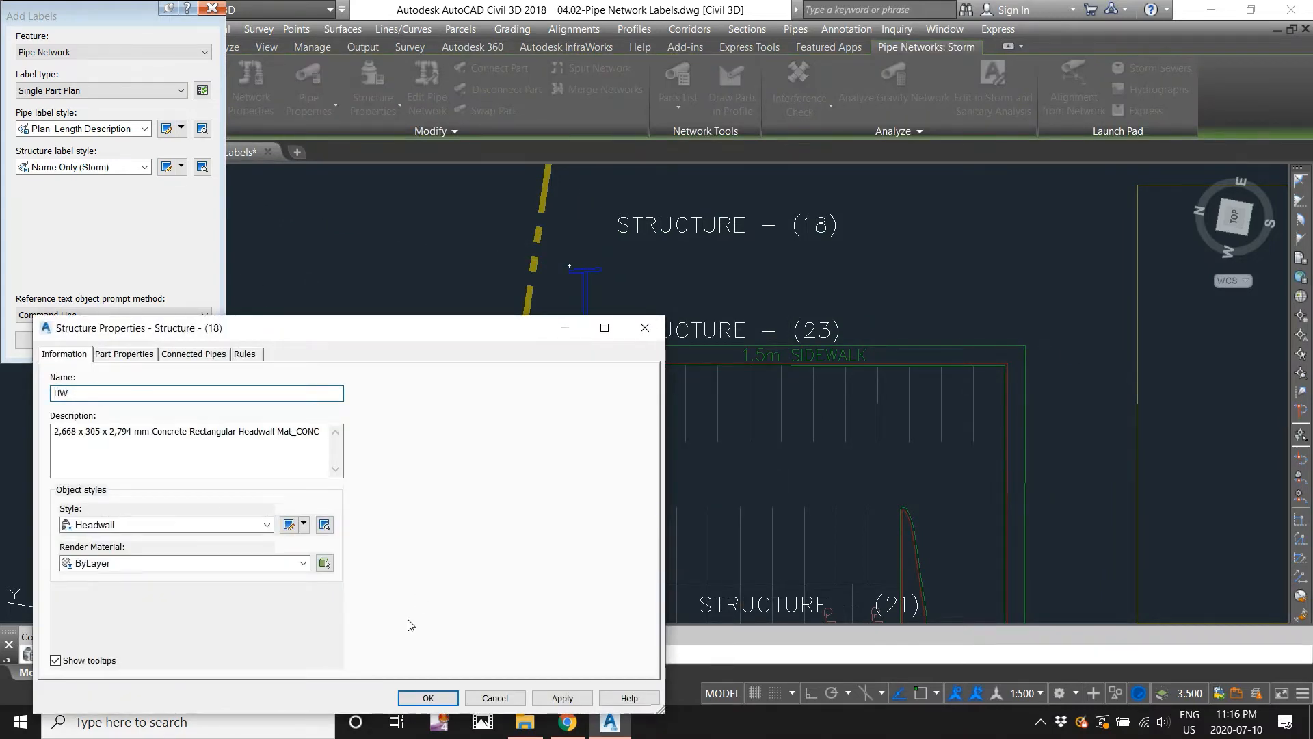
click(427, 697)
- Move the HW label down so it sits right beside the headwall
scroll(575, 346, down, 2)
scroll(592, 305, up, 4)
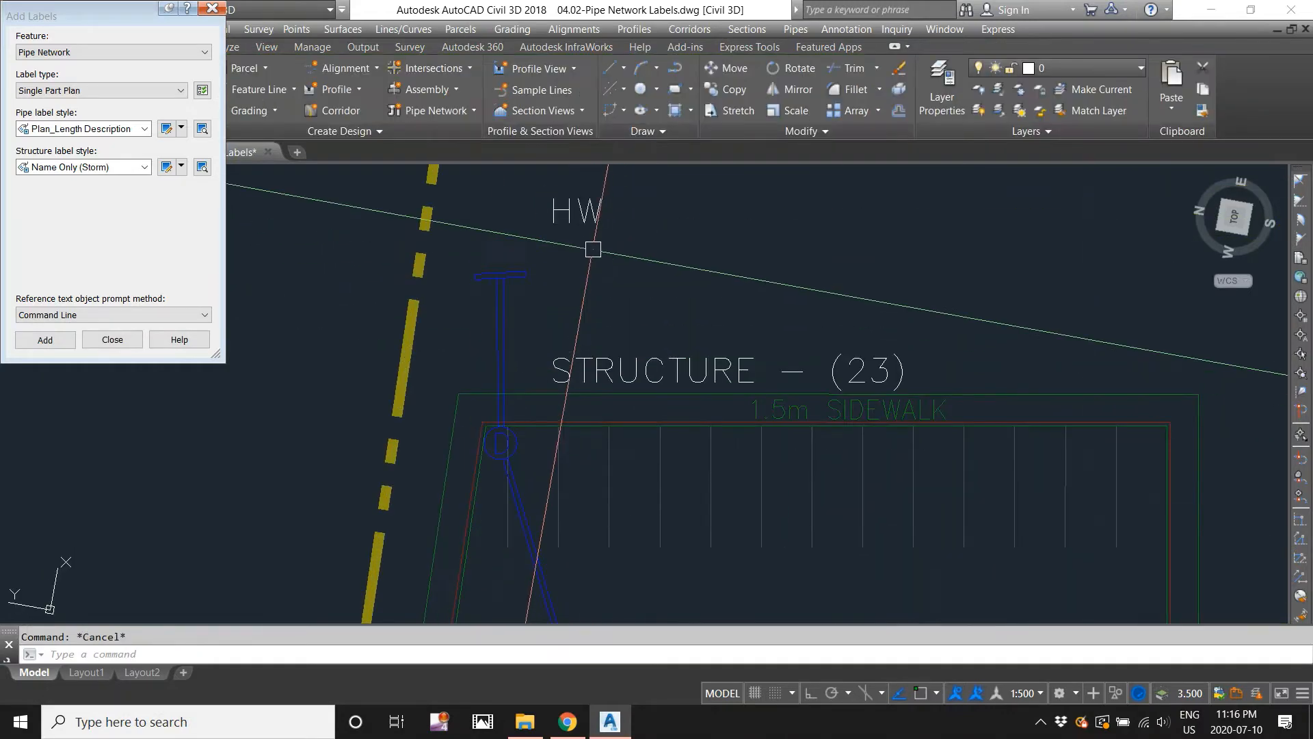
click(573, 212)
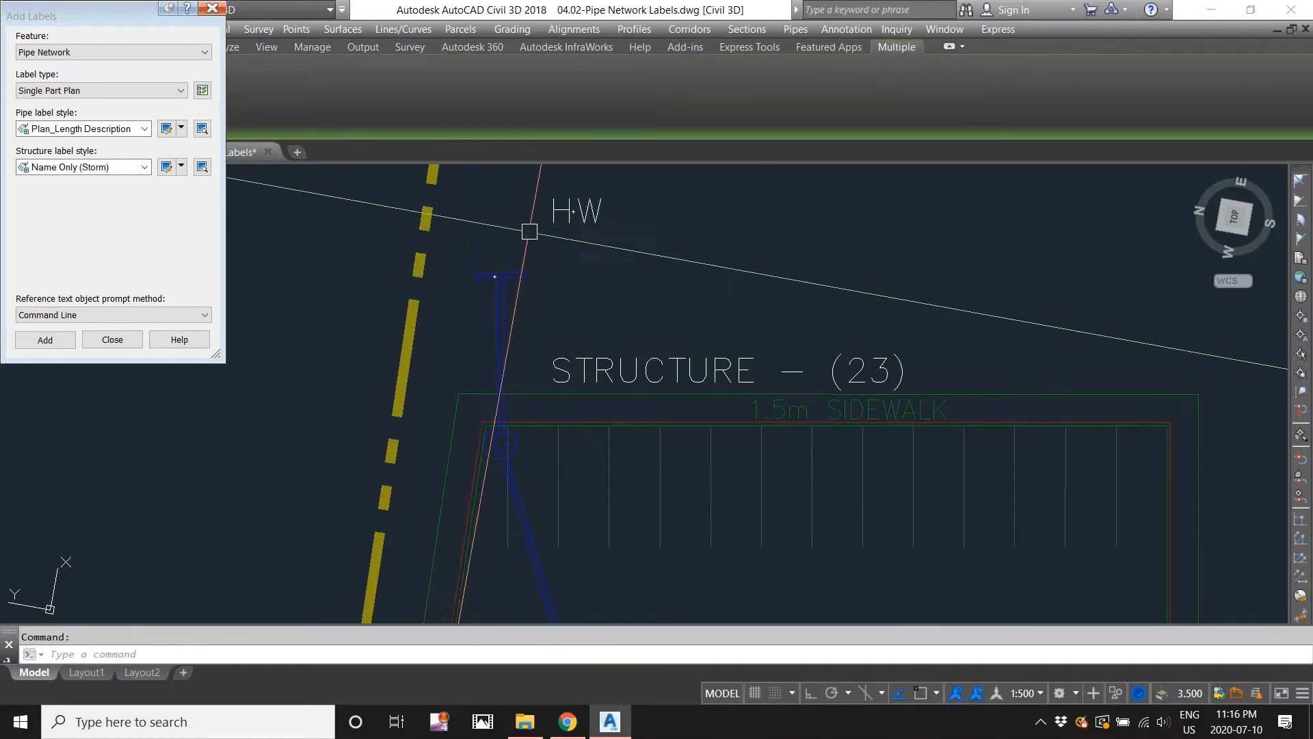
click(556, 250)
key(Escape)
key(Escape)
click(558, 204)
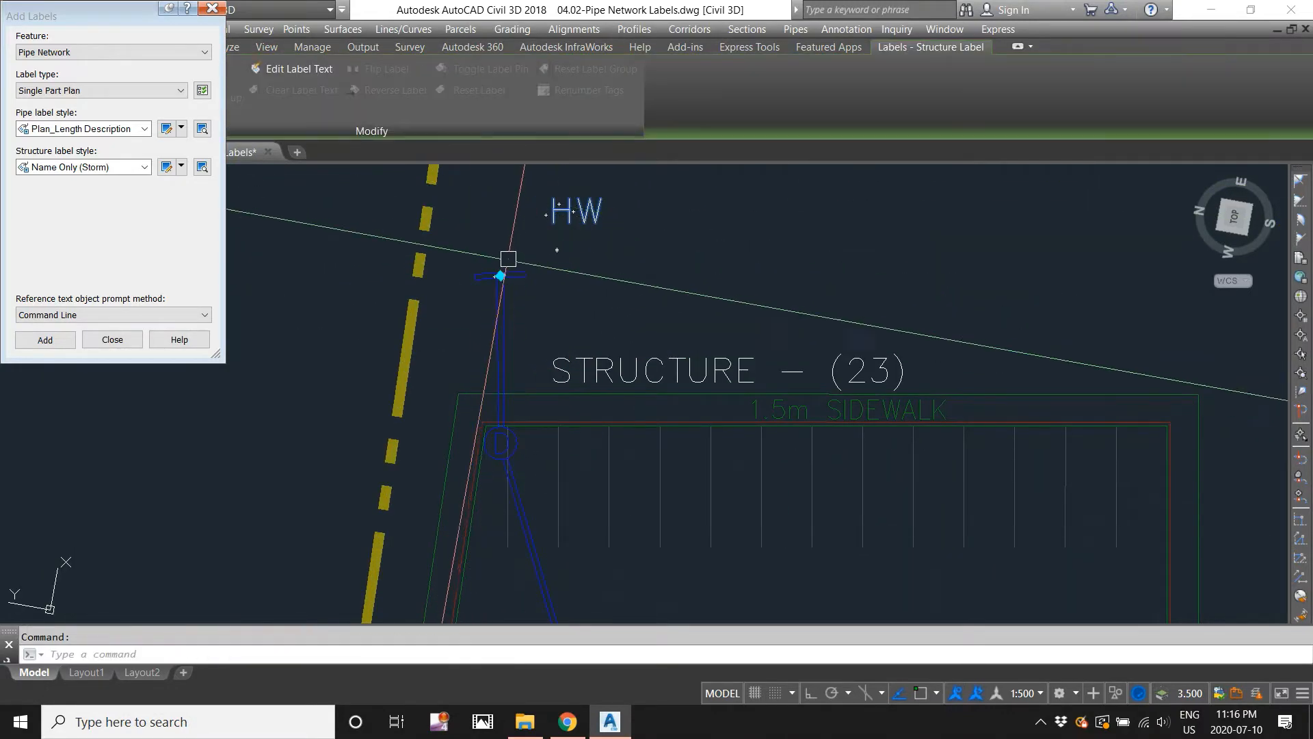
click(500, 276)
click(557, 263)
key(Escape)
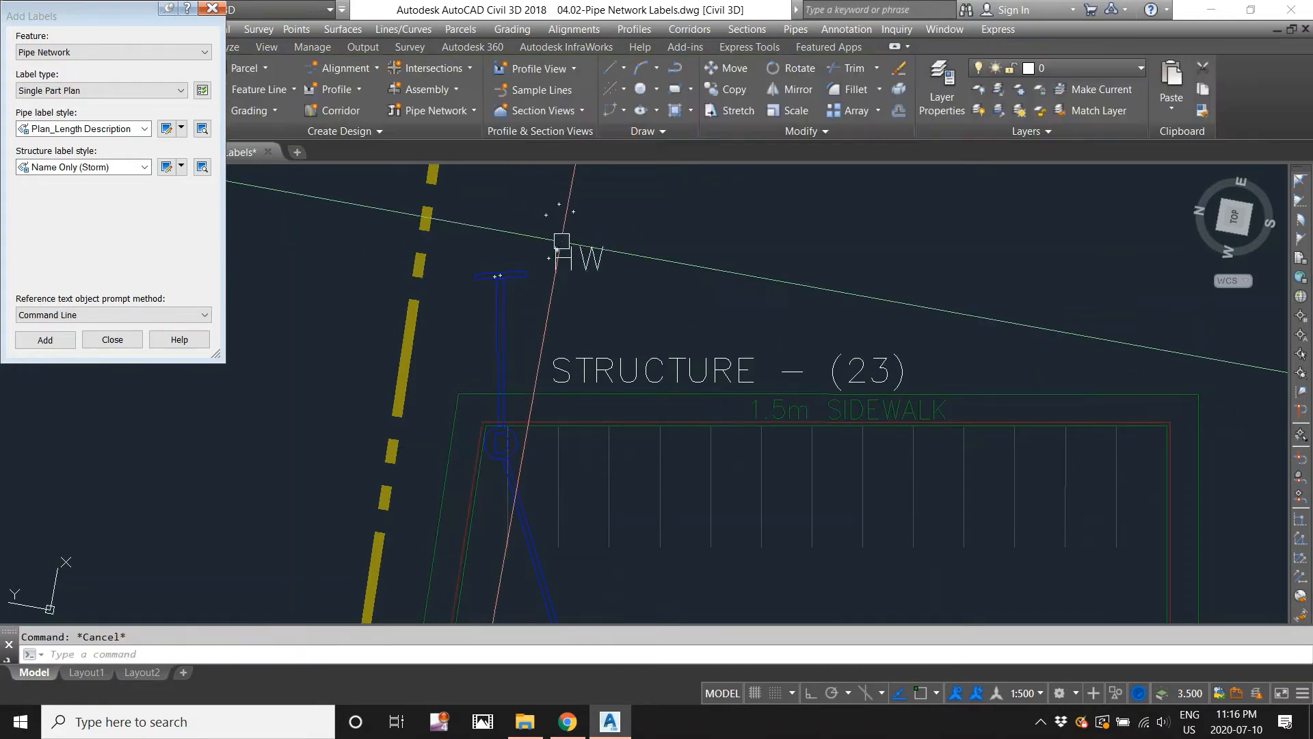
- Rename the catch basin cvcvc beside the parking lot entrance sidewalk as CB5 in its structure properties
scroll(569, 295, down, 2)
middle_drag(570, 295, 543, 208)
scroll(550, 258, down, 2)
scroll(748, 430, up, 1)
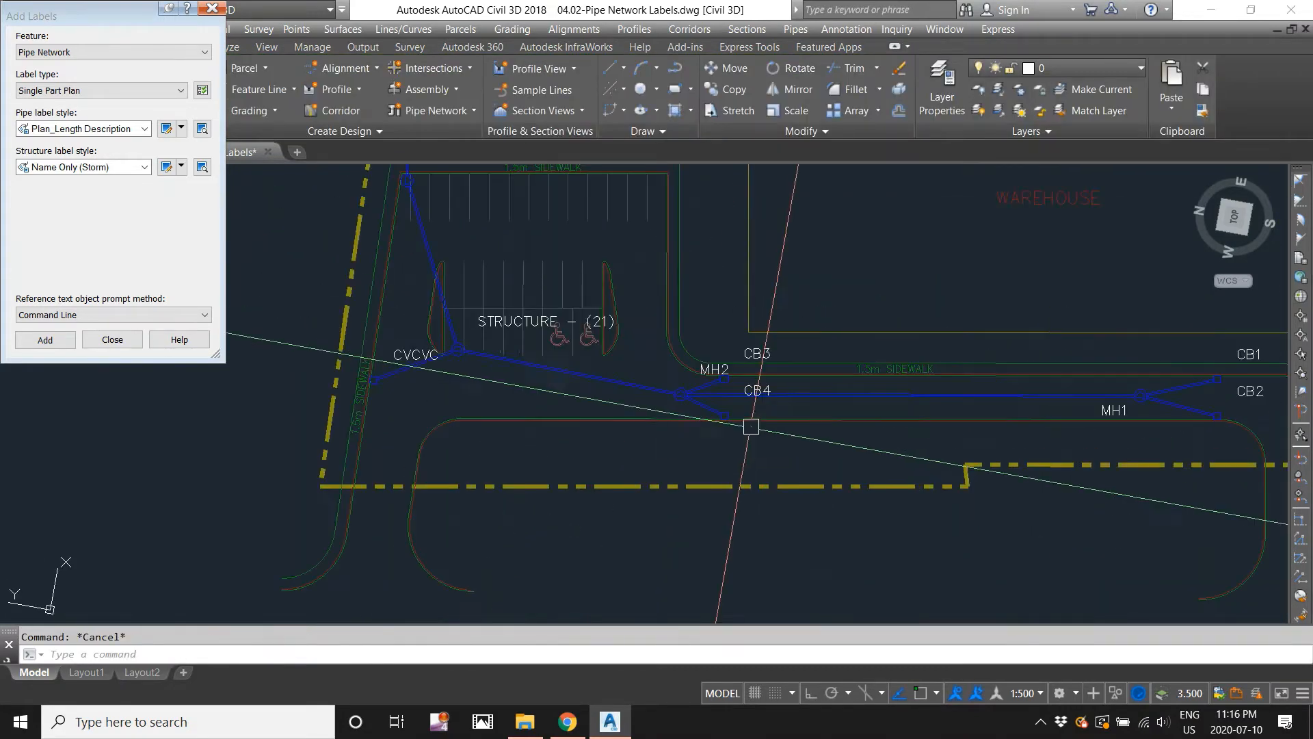
scroll(381, 375, up, 5)
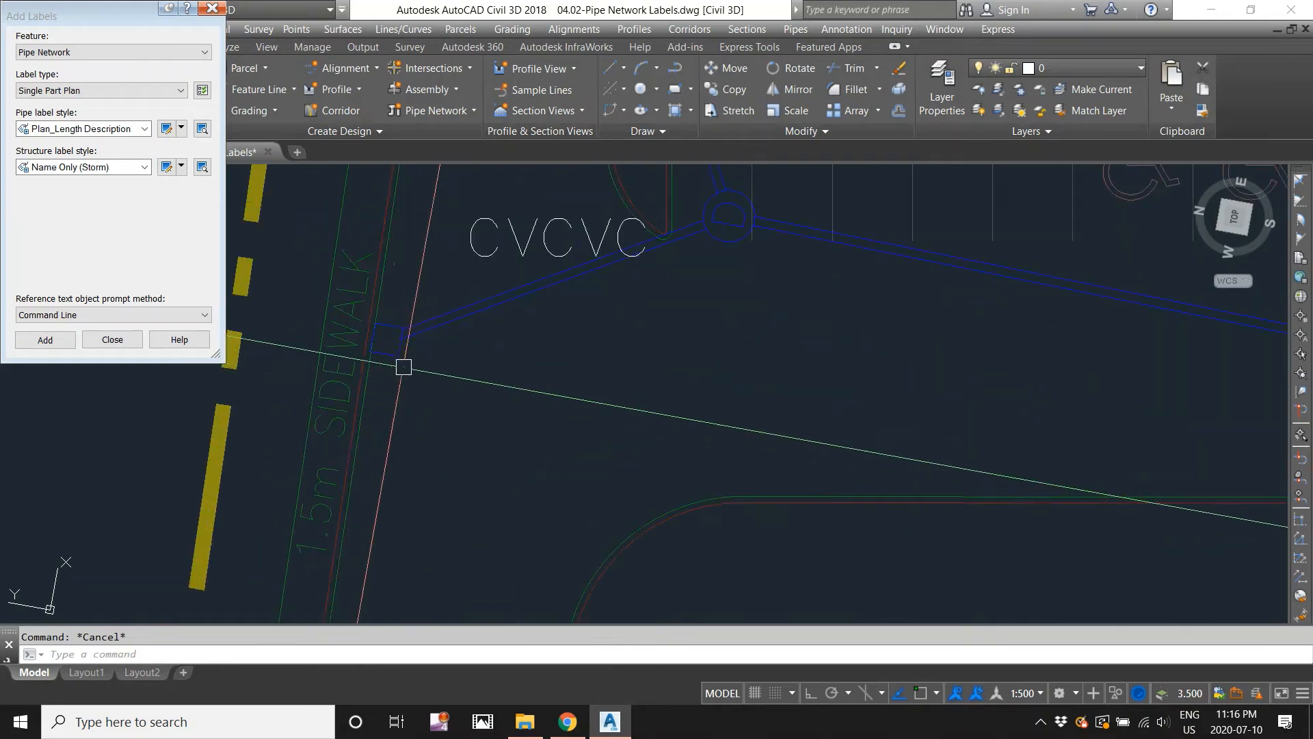
click(375, 377)
right_click(390, 315)
click(502, 534)
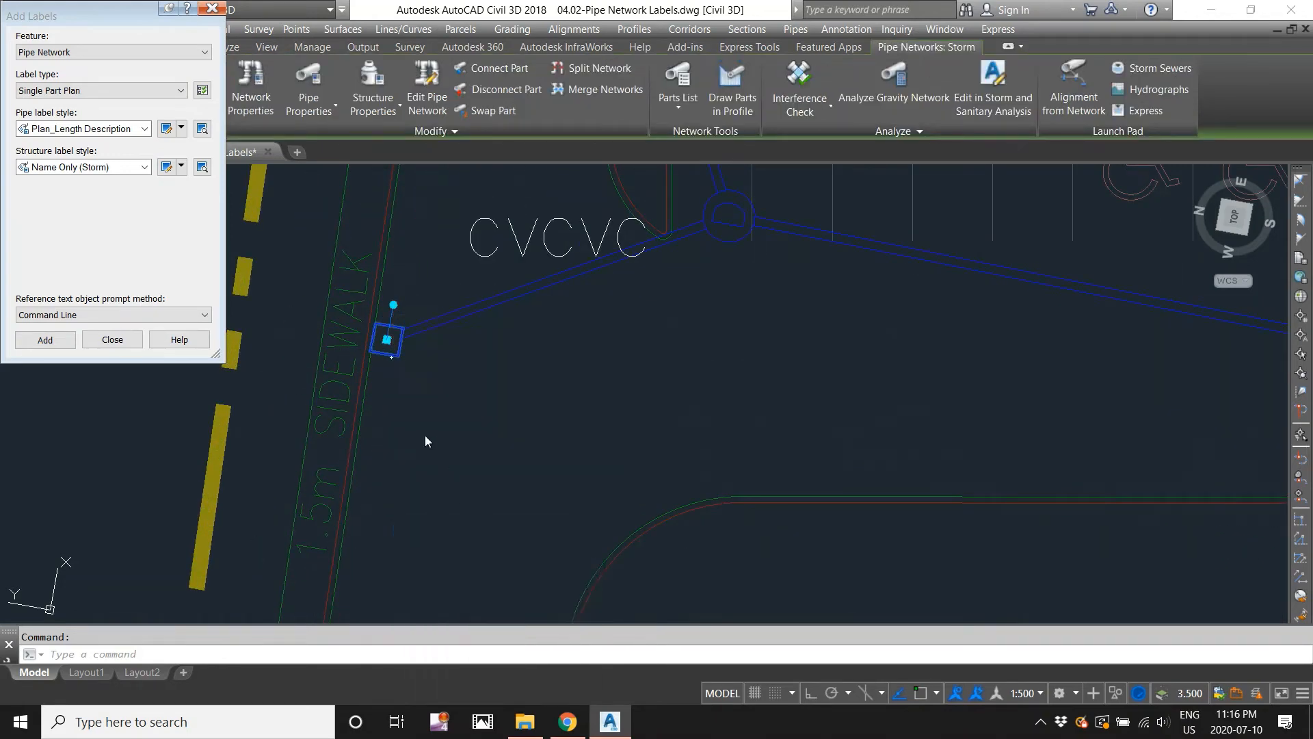
drag(130, 393, 2, 386)
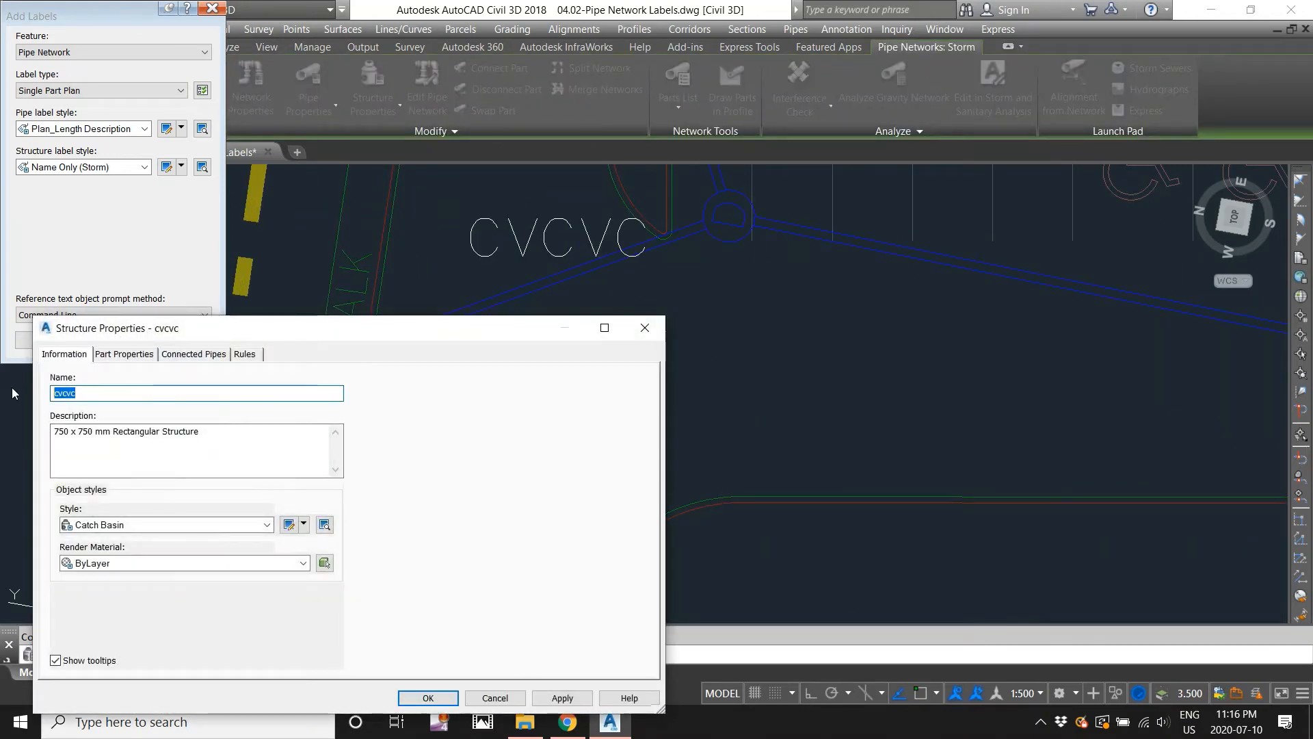
text(CB5)
click(428, 698)
scroll(622, 414, down, 3)
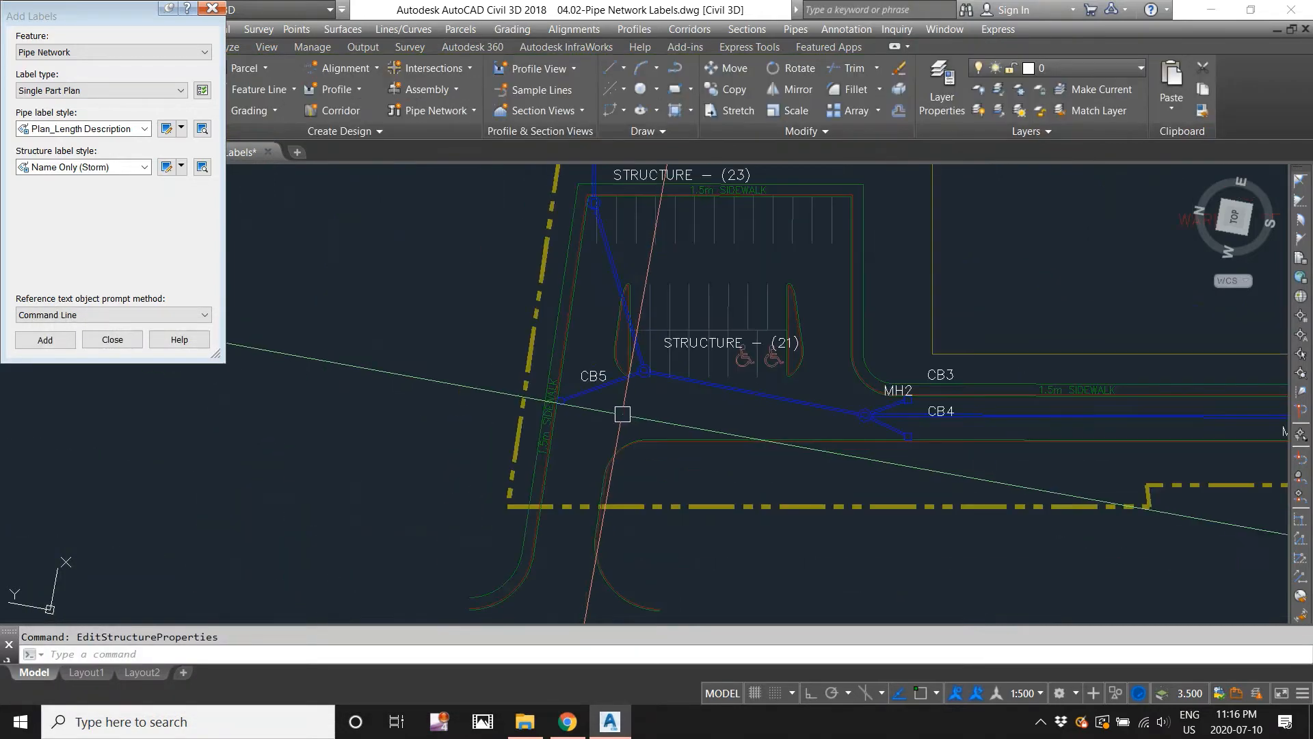
- Rename the parking lot manhole Structure - (21), where the pipe from CB5 joins, as MH3 in its structure properties
scroll(684, 347, up, 6)
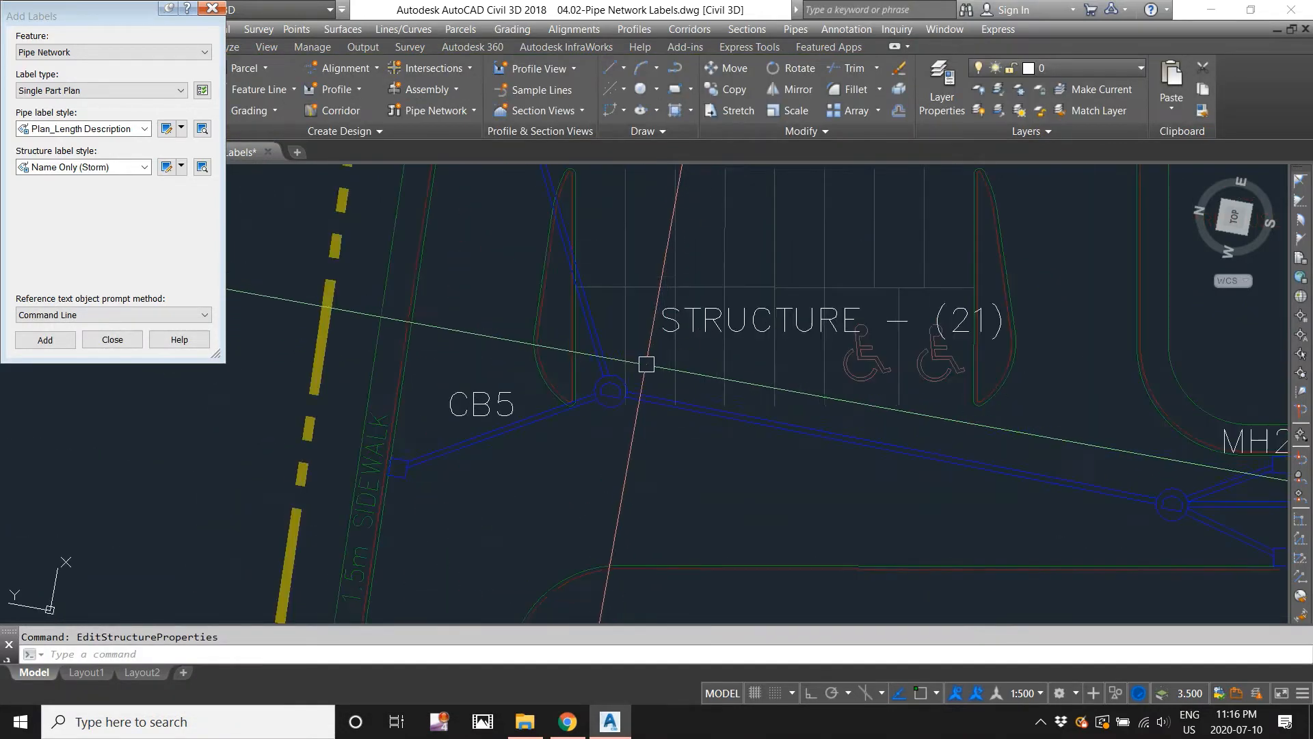
key(Escape)
click(613, 406)
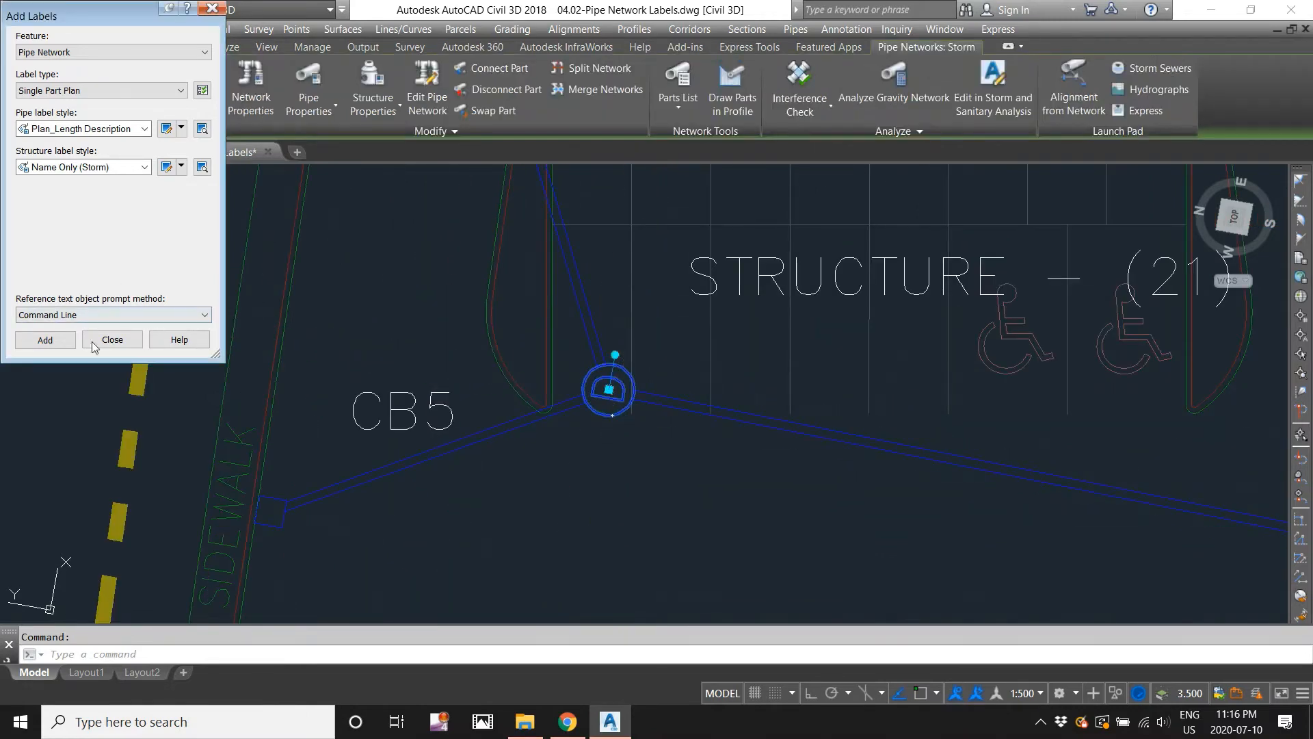
right_click(137, 485)
click(236, 313)
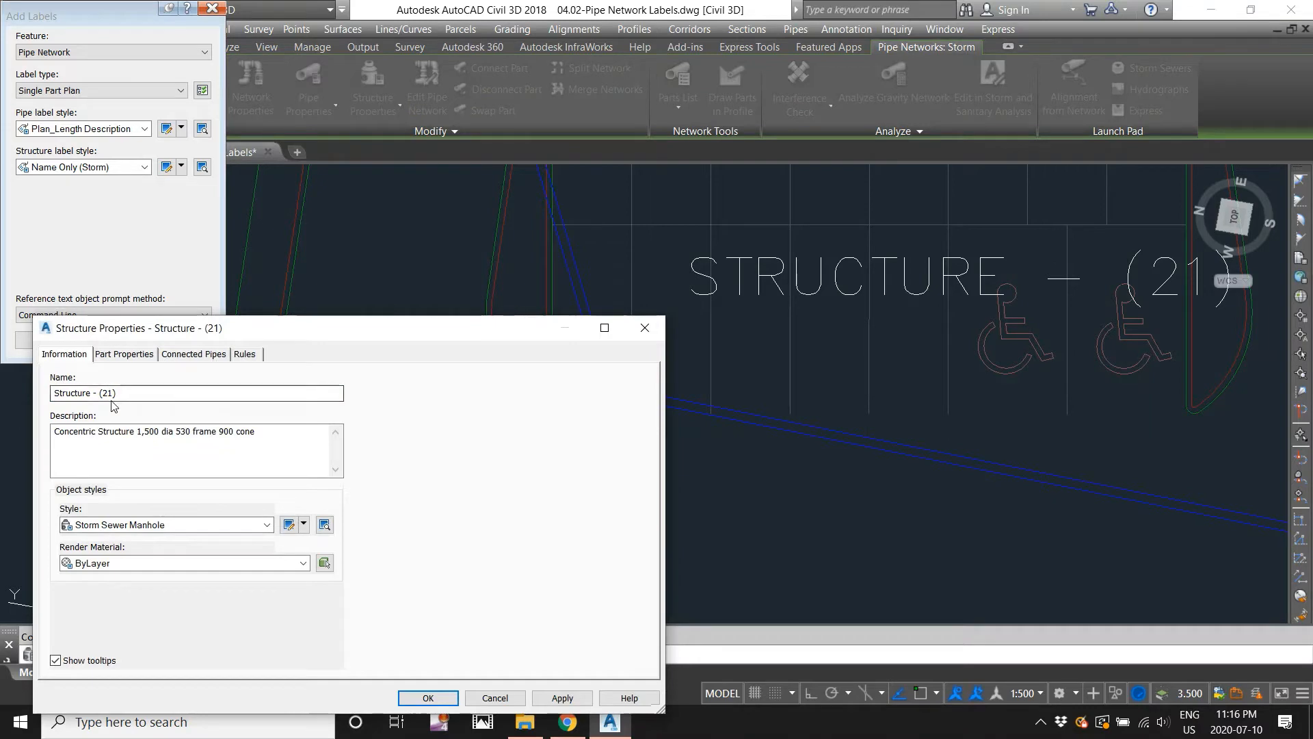
drag(125, 393, 12, 395)
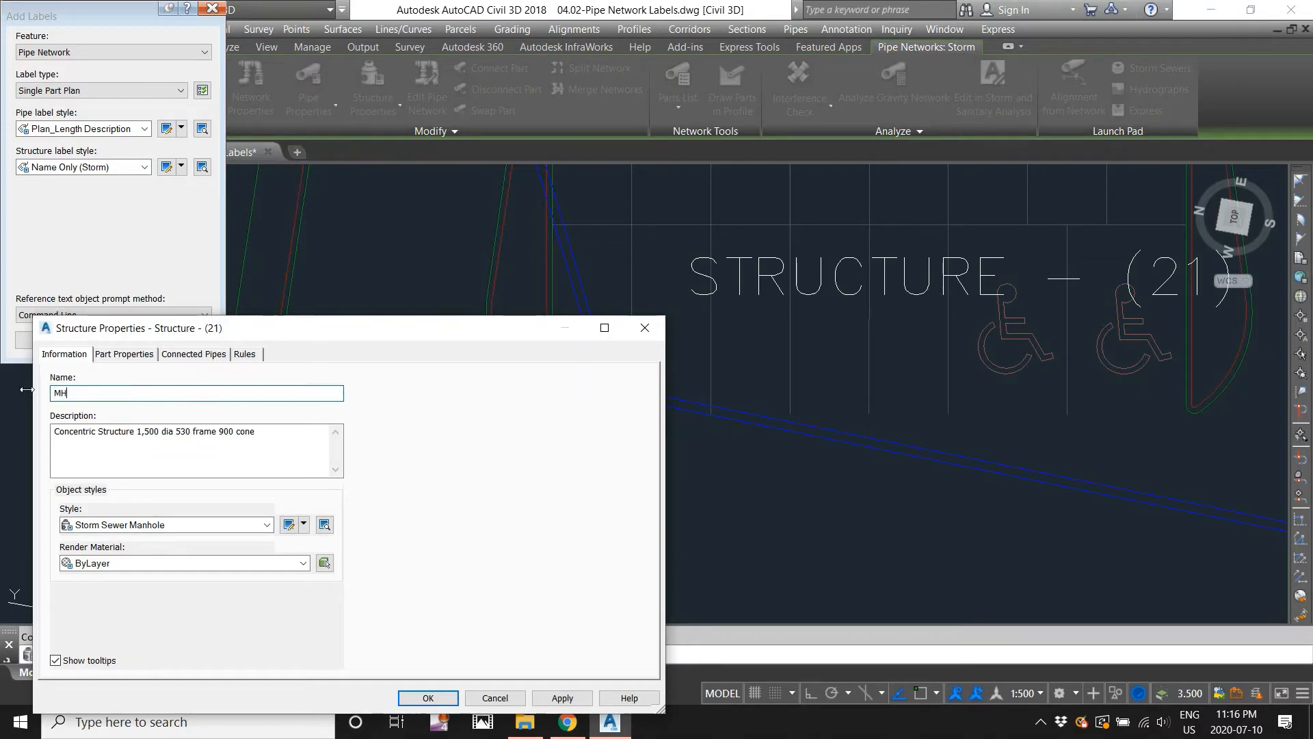
click(428, 698)
scroll(580, 446, down, 4)
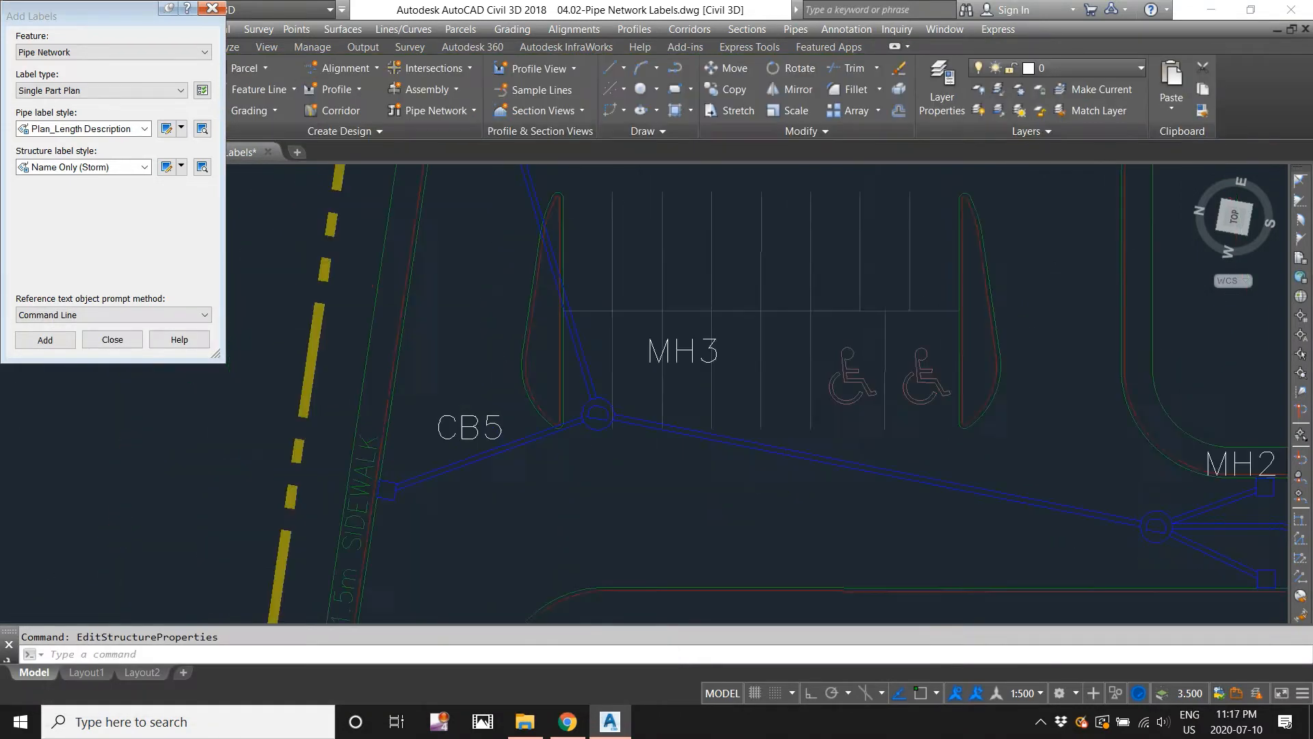
- Rename the manhole Structure - (23) at the corner of the parking lot as CBMH4 in its structure properties
scroll(580, 446, up, 6)
click(580, 446)
right_click(580, 446)
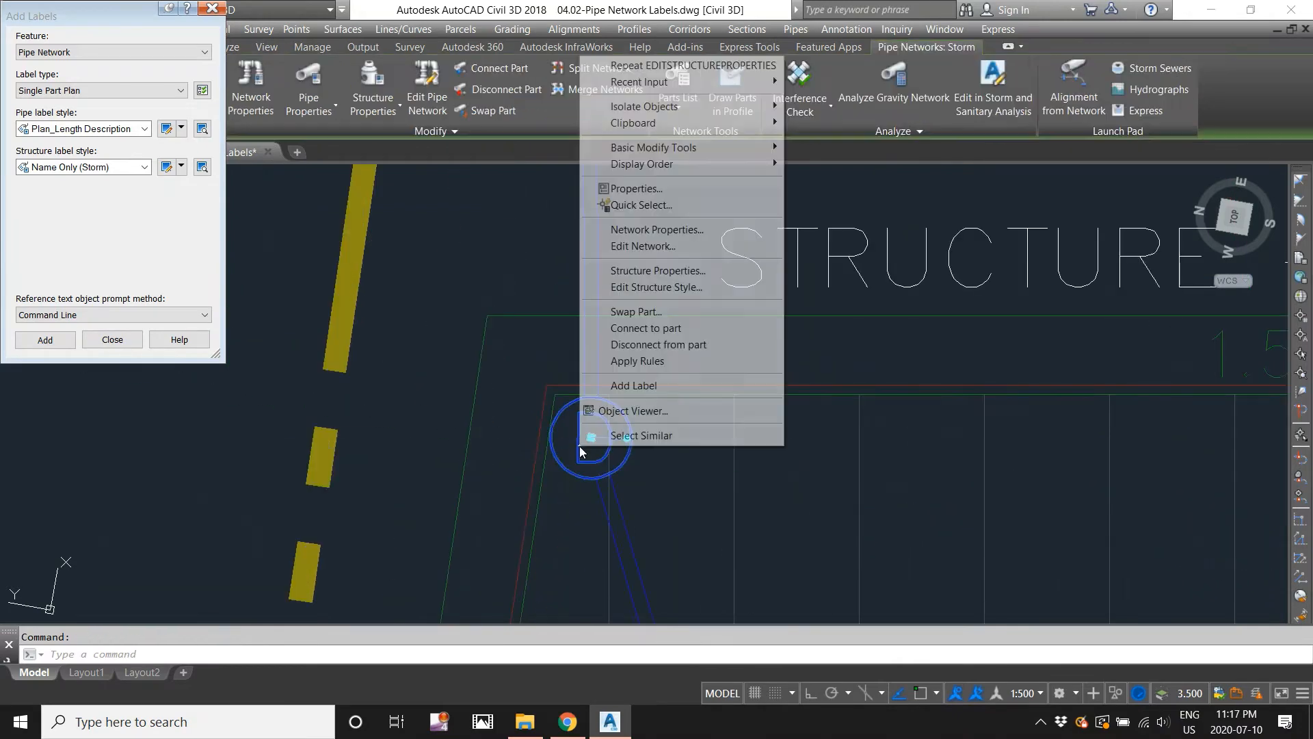
click(665, 272)
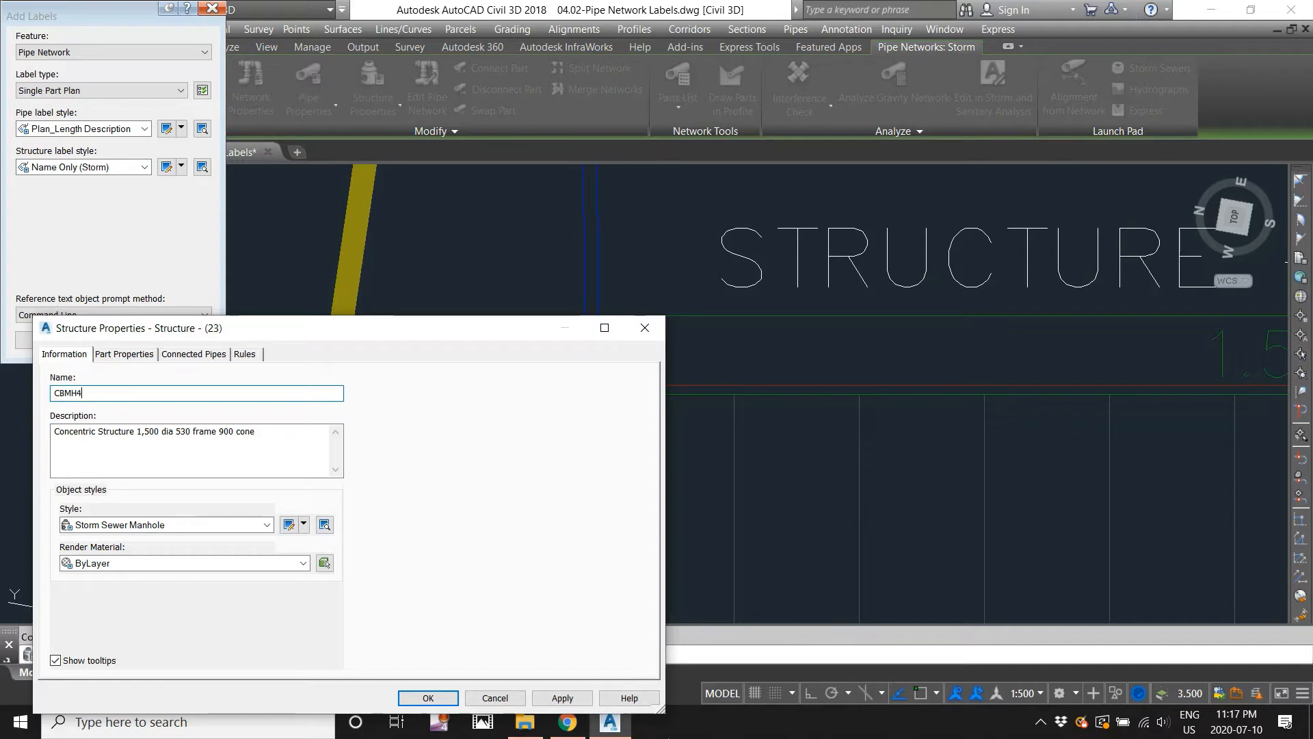
click(429, 697)
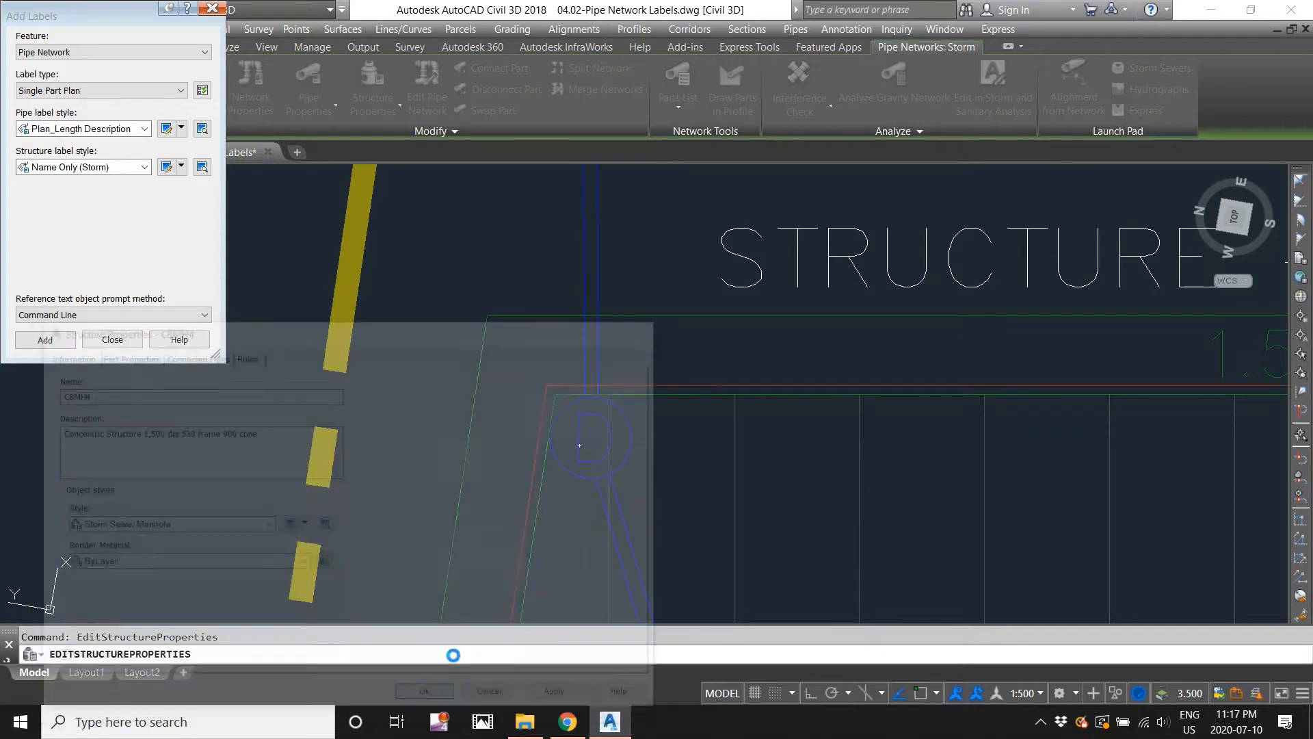
- Move the CBMH4 label down beside its manhole, inside the parking lot
click(638, 386)
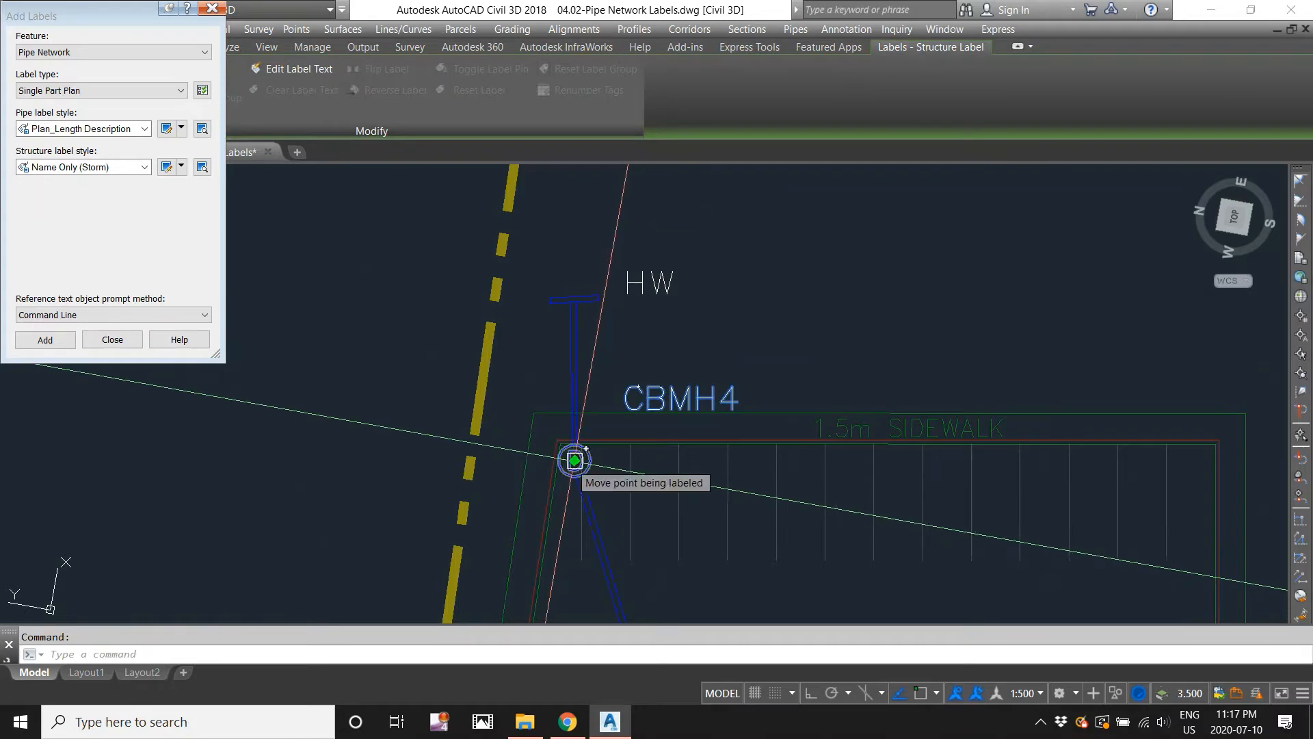
click(575, 461)
scroll(604, 471, up, 2)
key(Escape)
- Move the CB5 label below its catch basin, clear of the pipe to MH3
scroll(662, 366, down, 5)
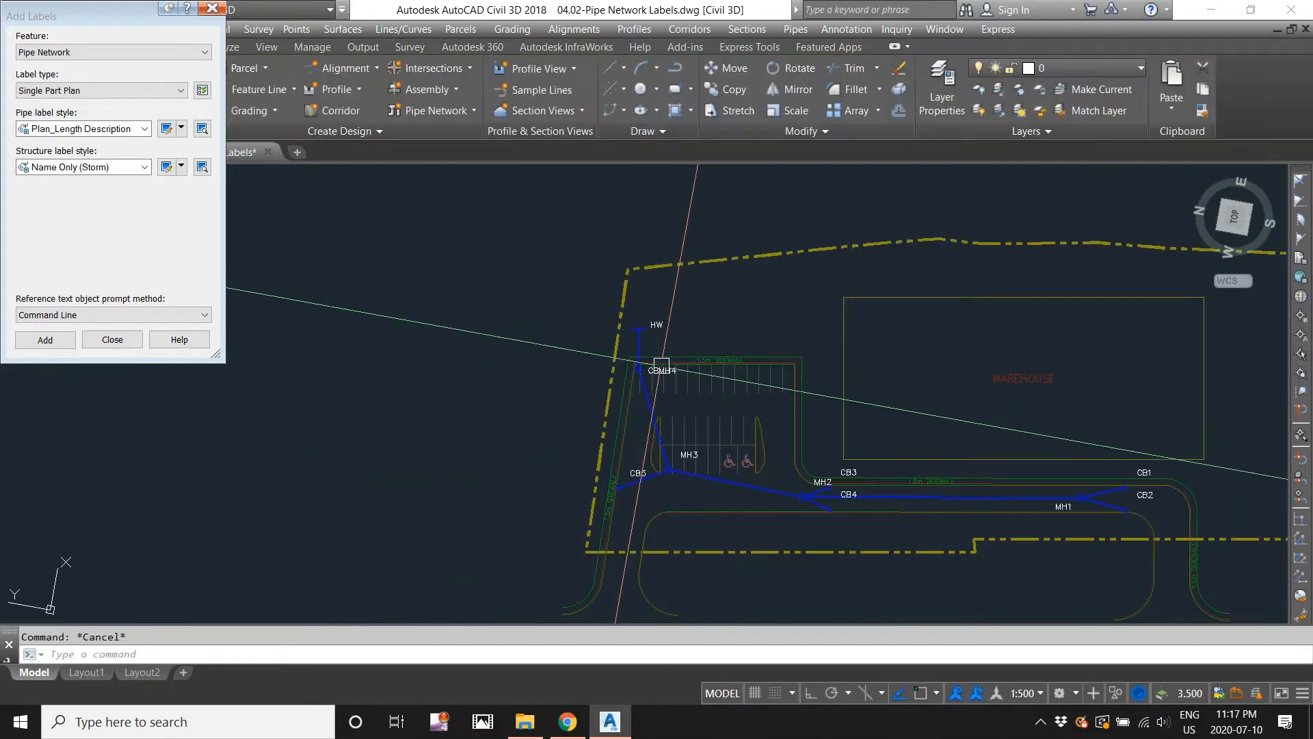
scroll(748, 419, up, 4)
scroll(764, 408, down, 3)
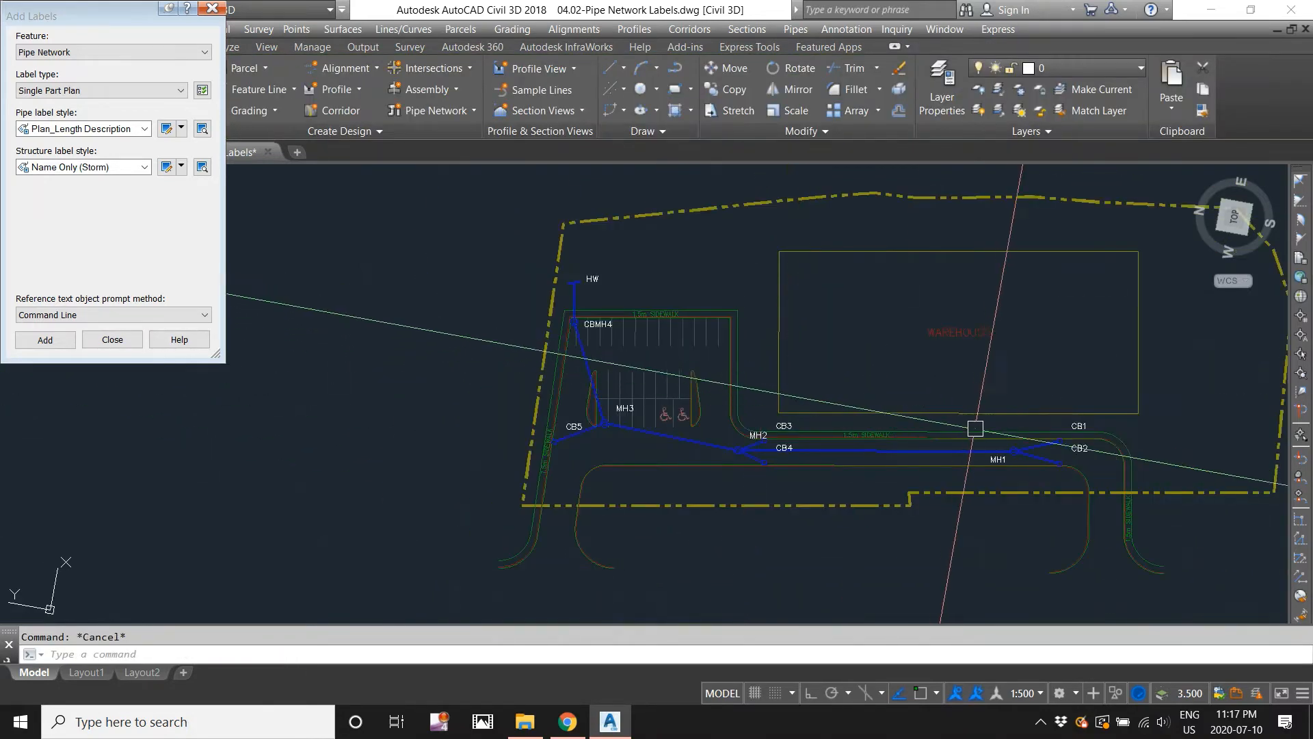
scroll(978, 438, up, 3)
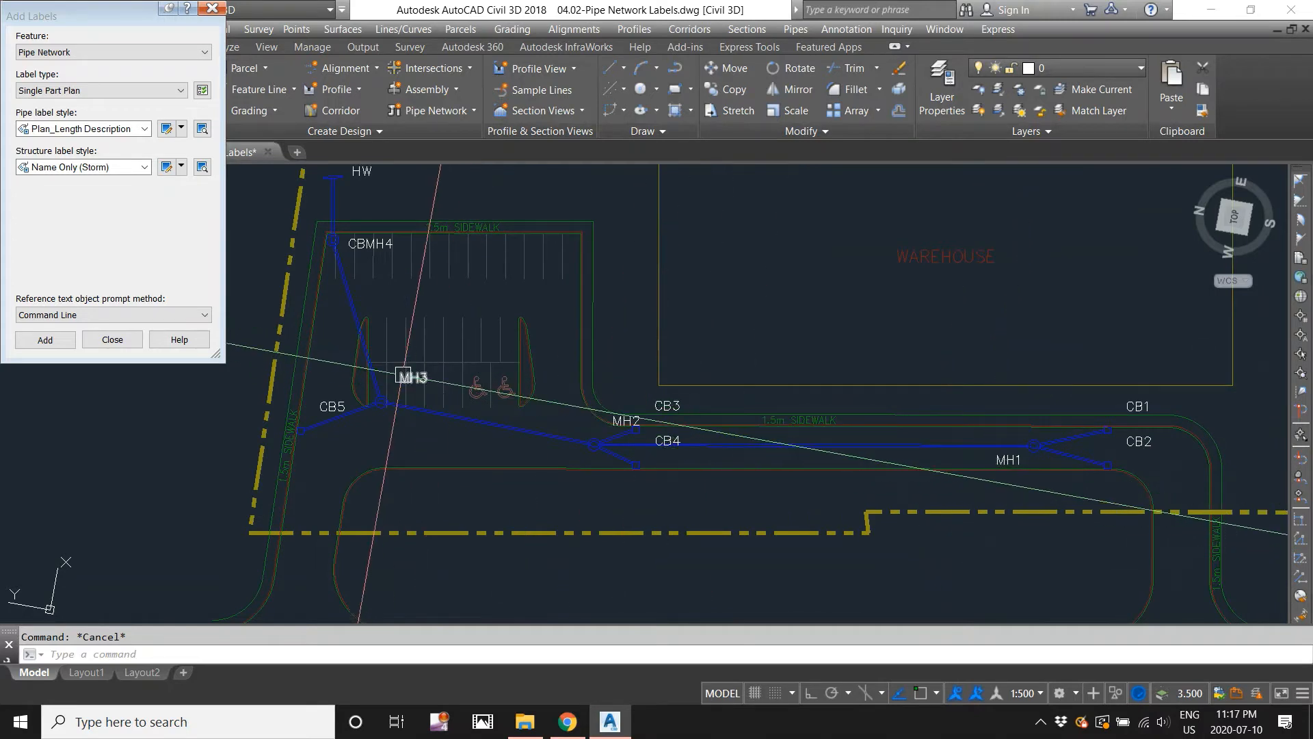
scroll(289, 455, up, 2)
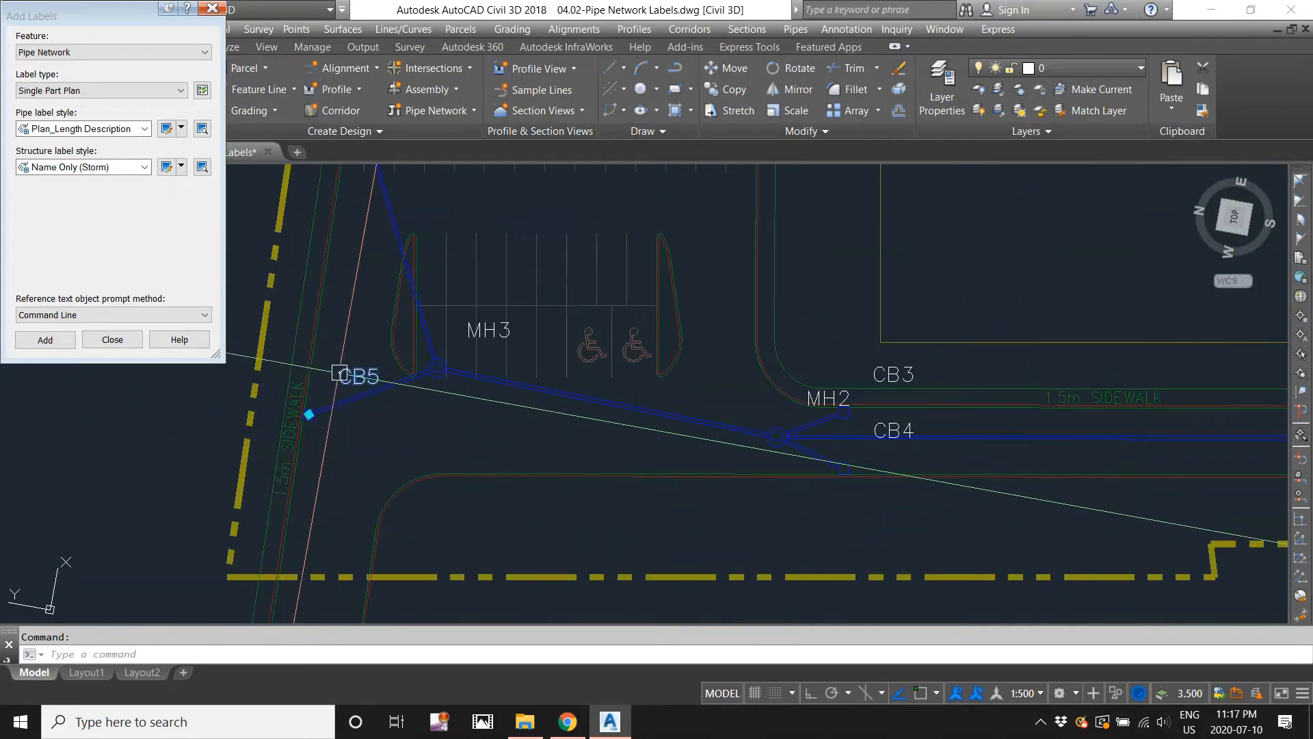
click(320, 415)
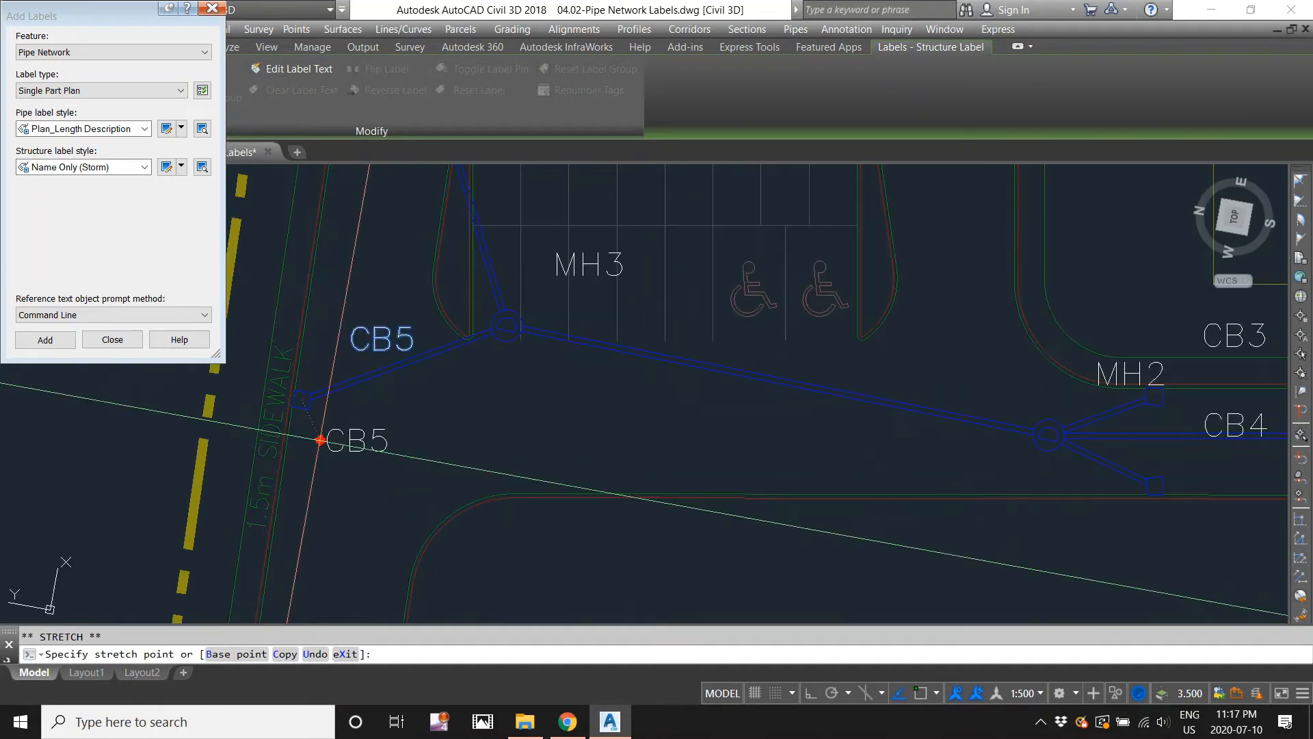
click(318, 438)
key(Escape)
- Move the MH3 label off the parking stalls to the open area just below its manhole
scroll(442, 385, up, 2)
click(525, 303)
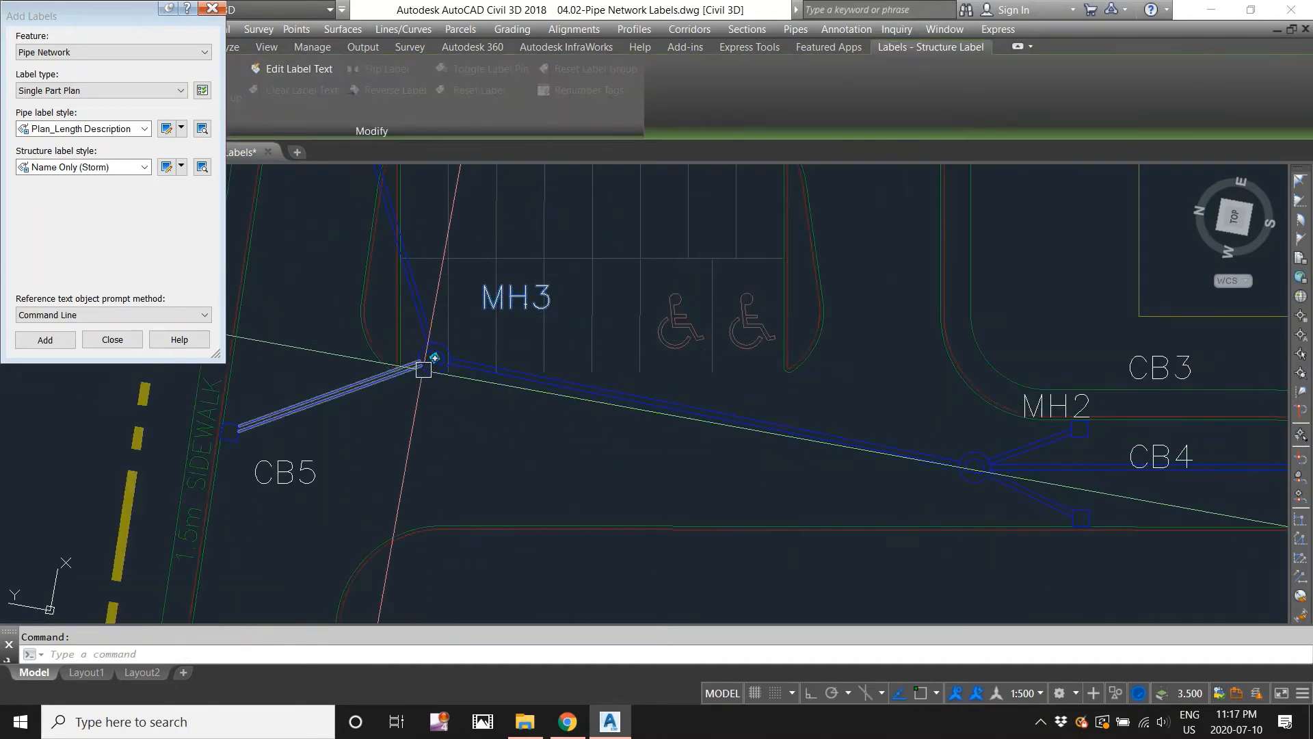
key(Escape)
scroll(434, 357, up, 2)
click(519, 253)
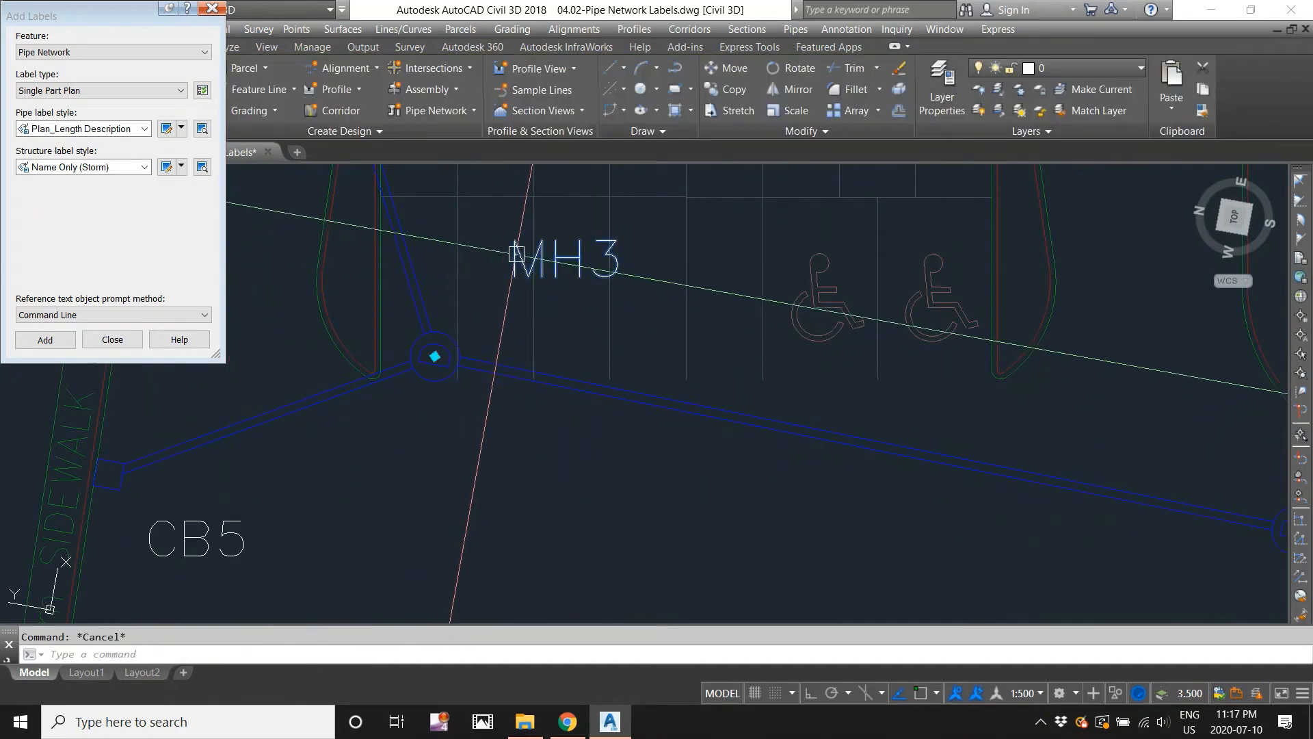
click(434, 356)
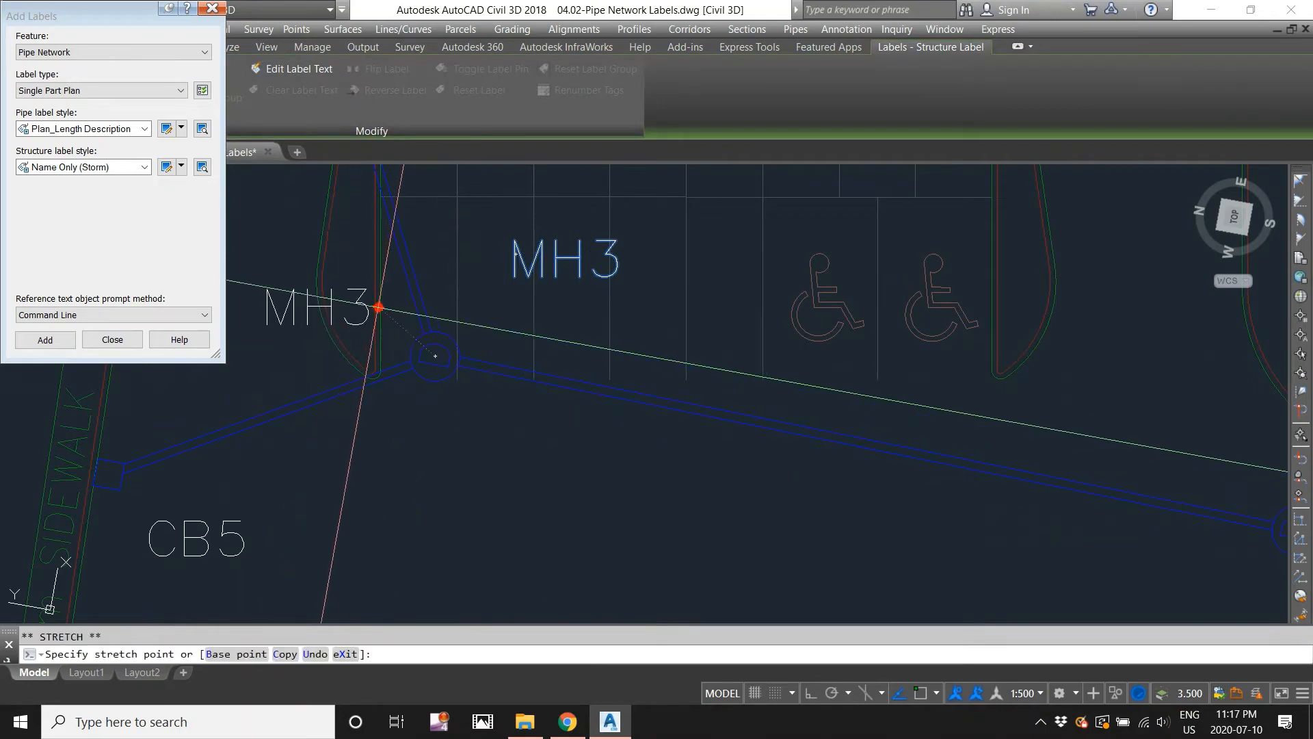
click(382, 324)
click(369, 306)
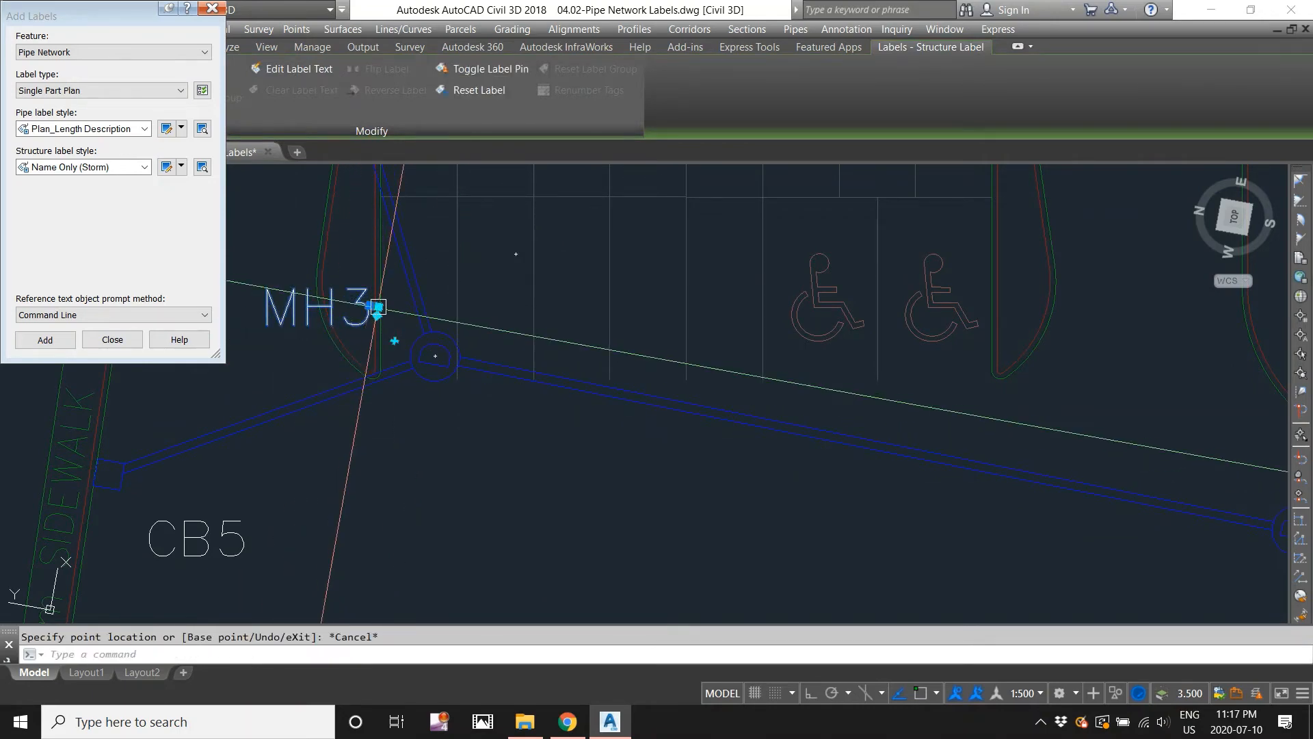
click(377, 307)
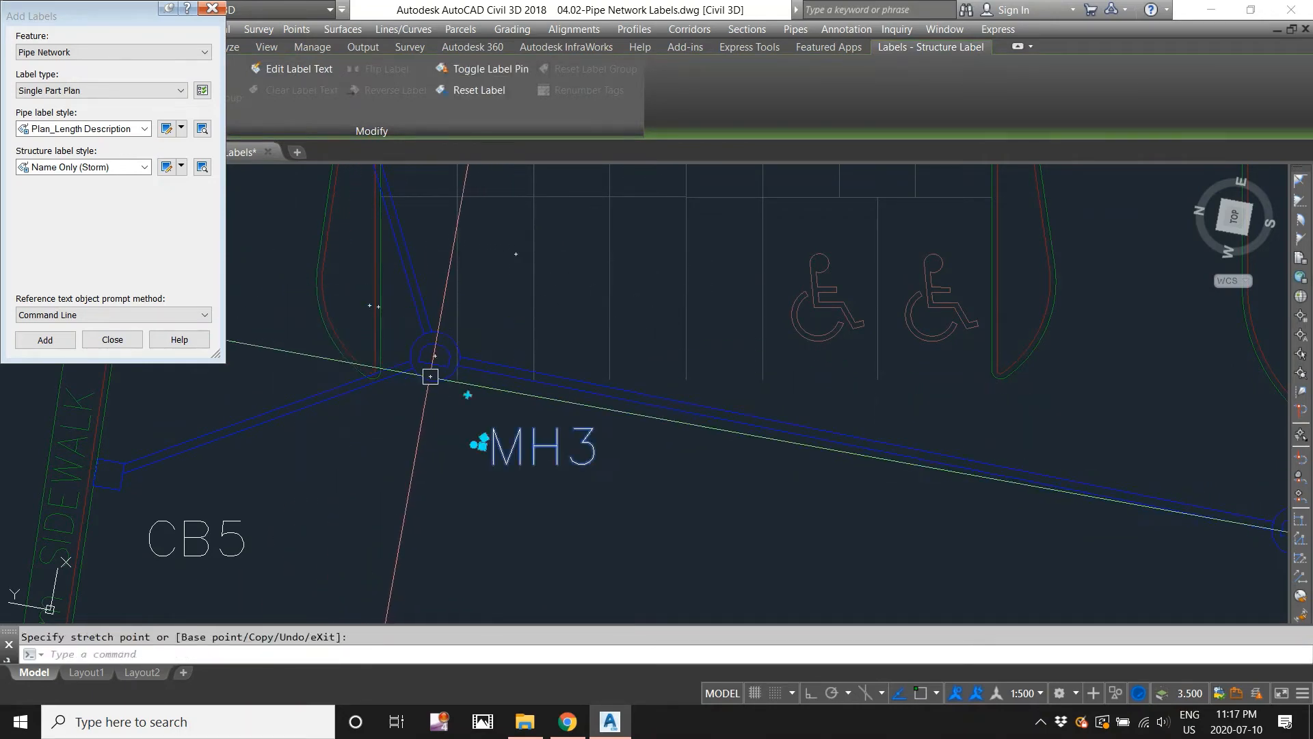
scroll(430, 377, down, 3)
key(Escape)
- Move the CB4 label off the pipe run to just below its catch basin
scroll(718, 405, up, 2)
click(711, 403)
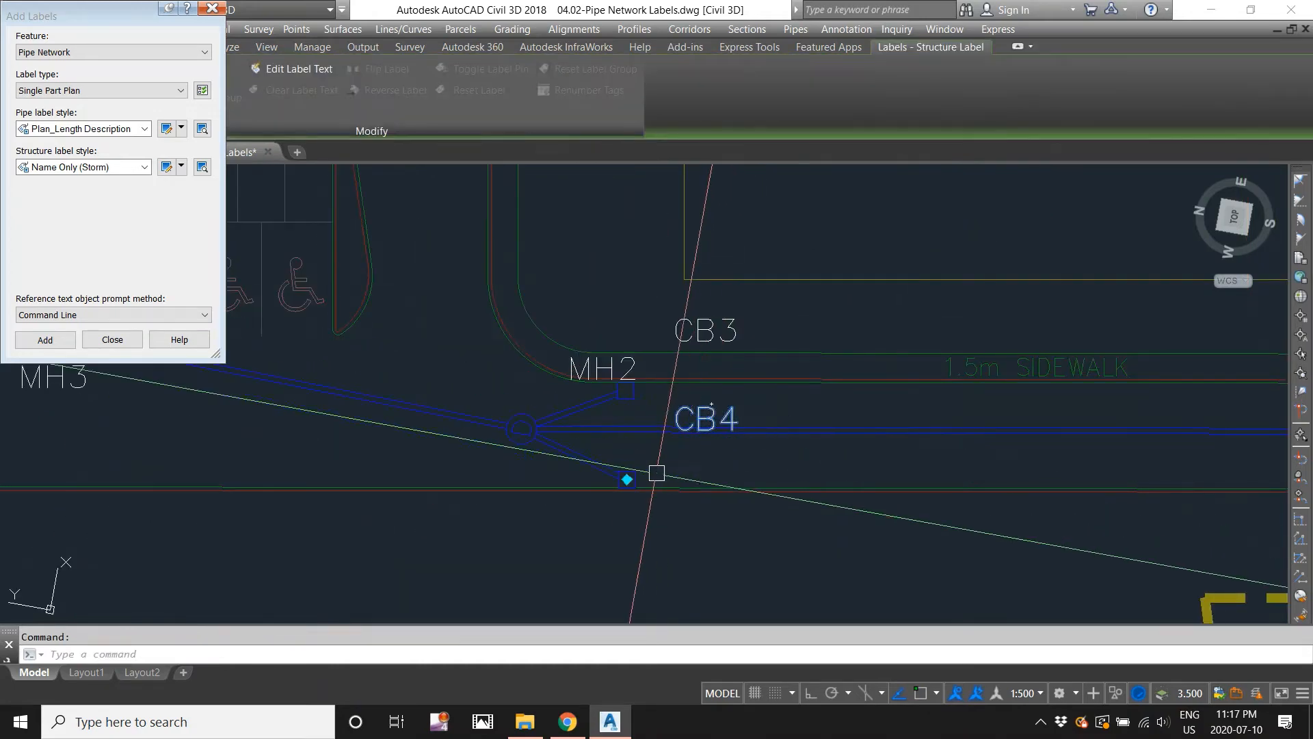
click(631, 515)
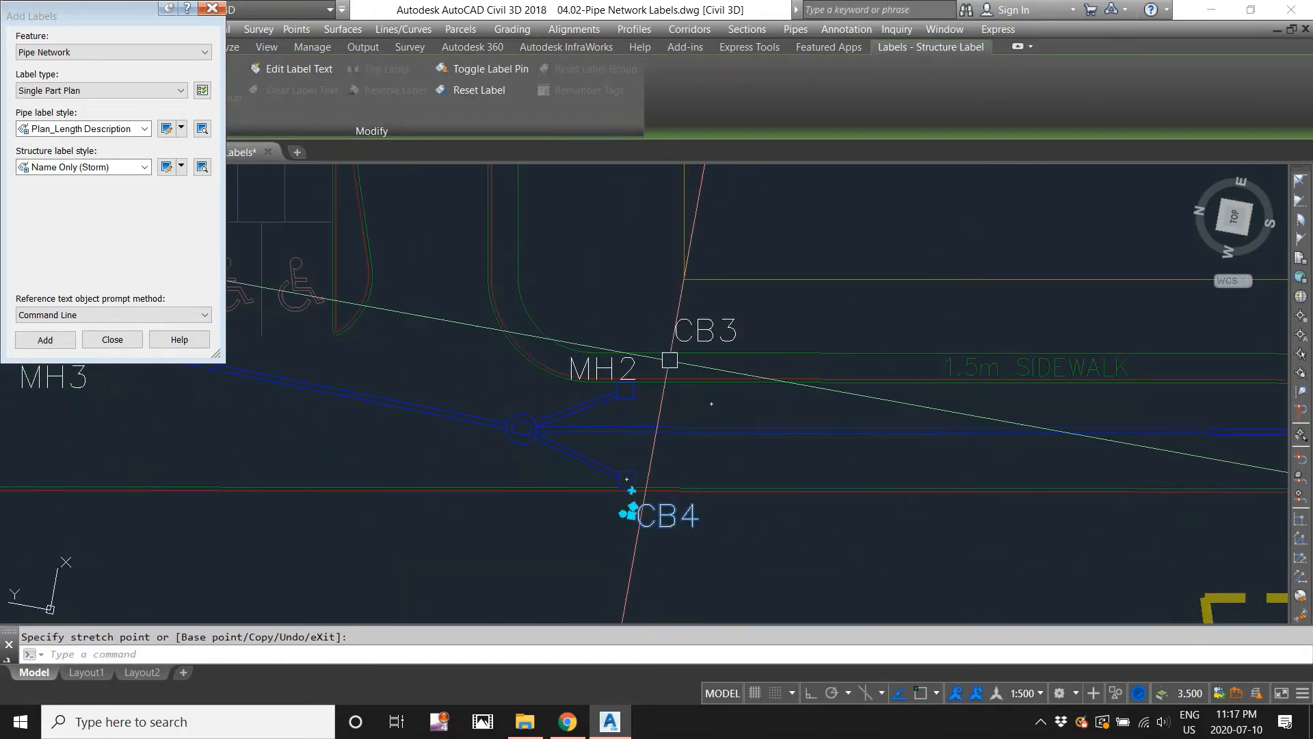
key(Escape)
- Move the CB3 label to just above its catch basin, beyond the sidewalk line
click(690, 309)
click(686, 330)
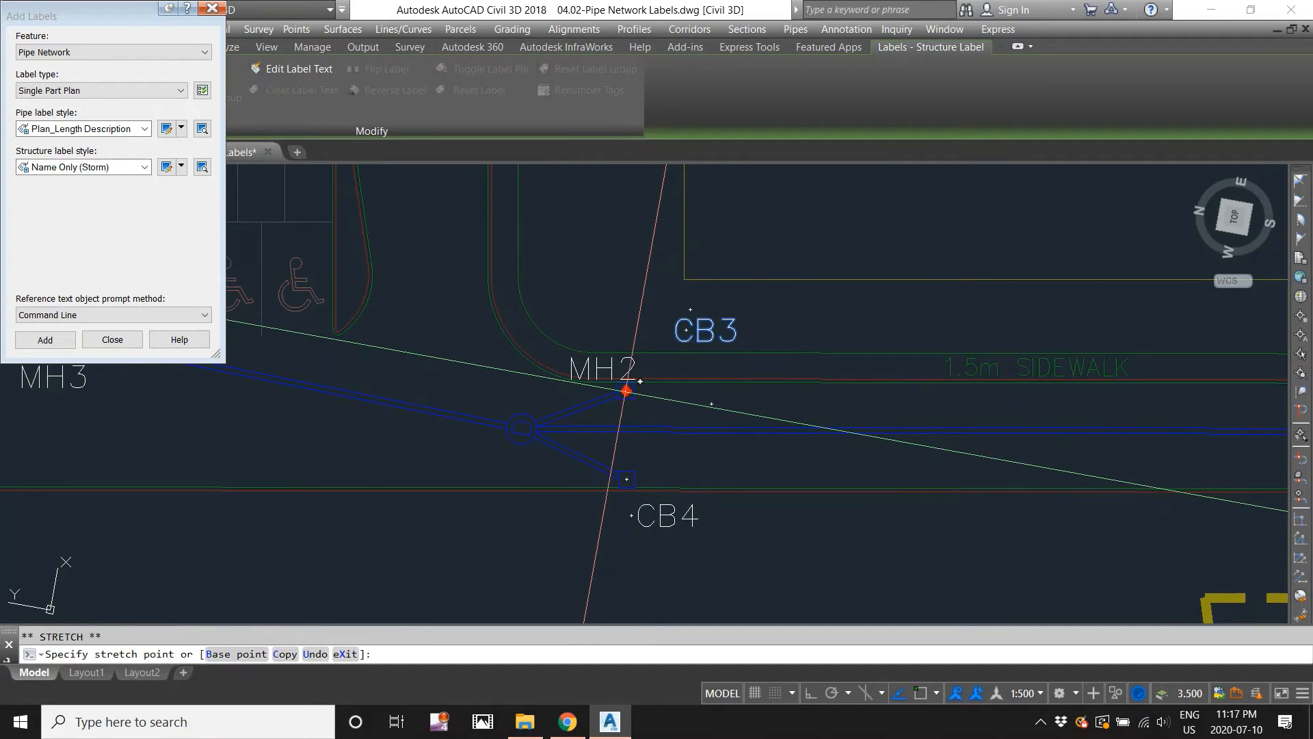
scroll(634, 375, up, 2)
click(652, 308)
key(Escape)
- Move the MH2 label to the lower left of its manhole, clear of the CB3 catch basin
click(577, 358)
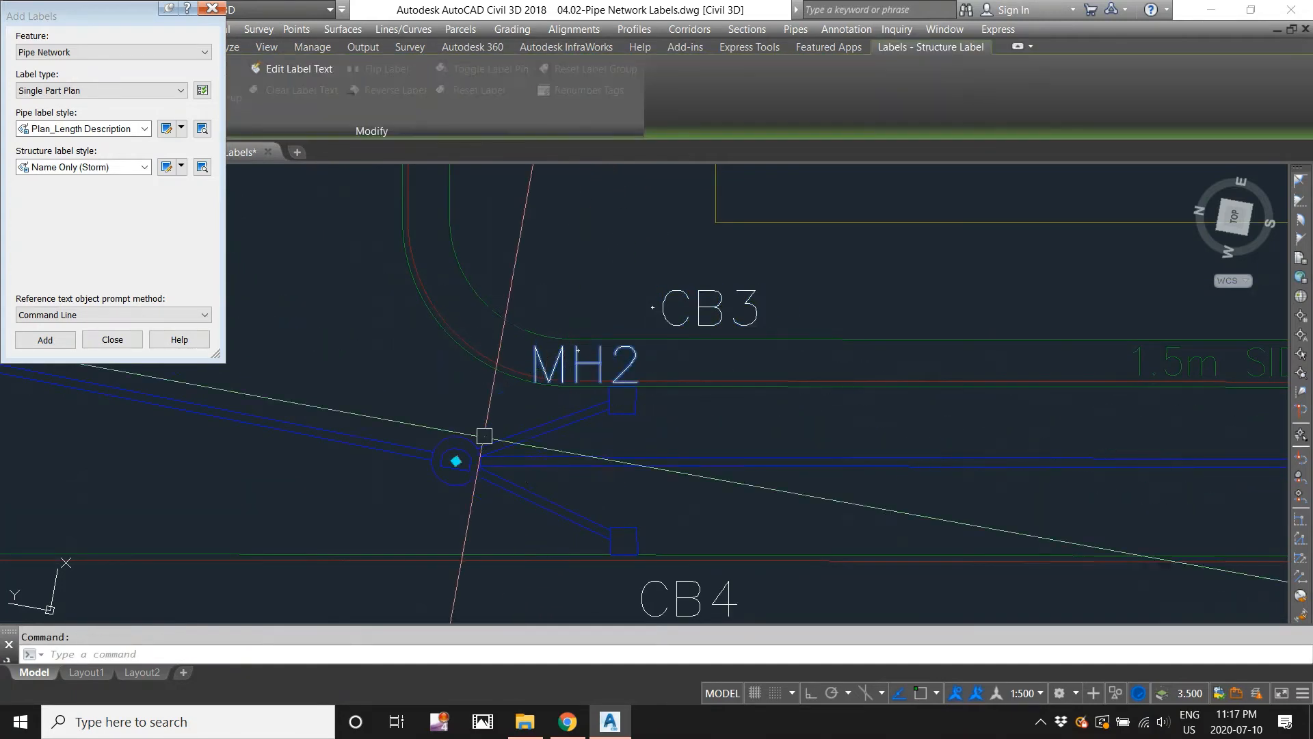
click(398, 491)
scroll(672, 413, down, 3)
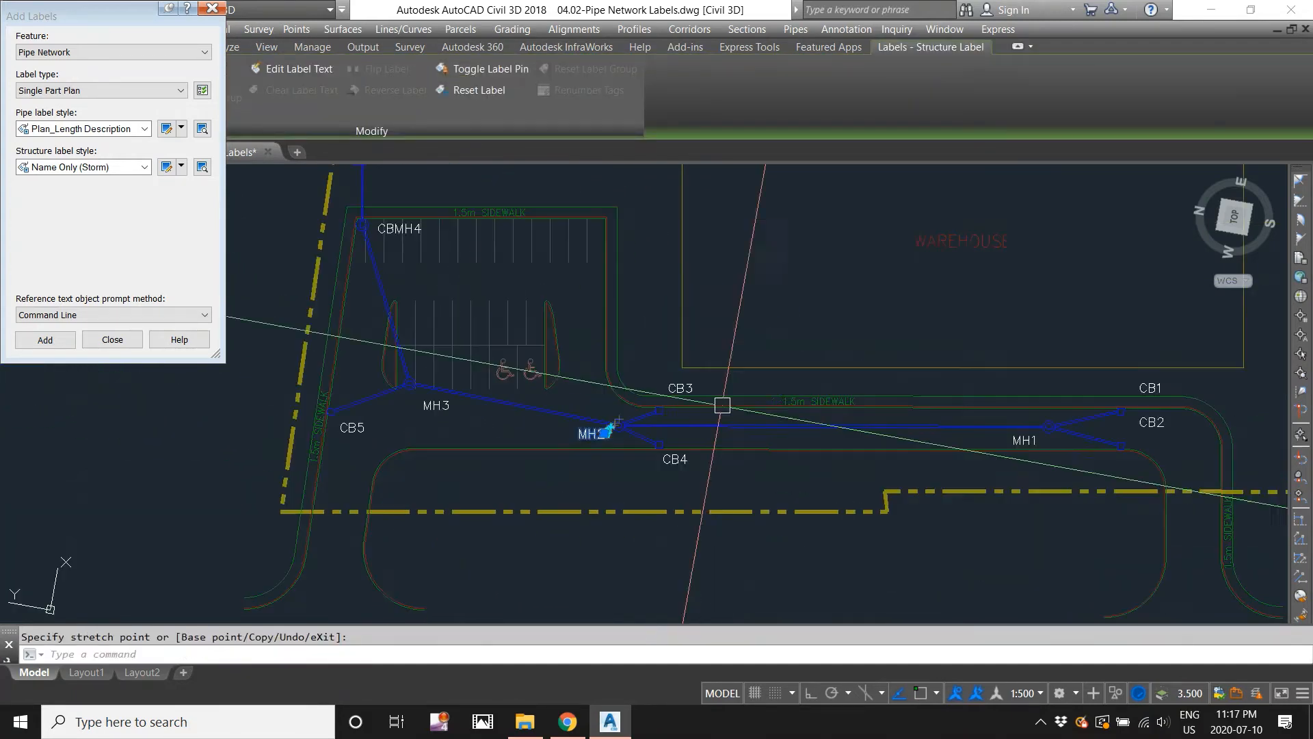
key(Escape)
- Move the CB2 label to just below its catch basin at the east end of the network
middle_drag(1033, 451, 851, 494)
scroll(996, 469, up, 2)
click(918, 448)
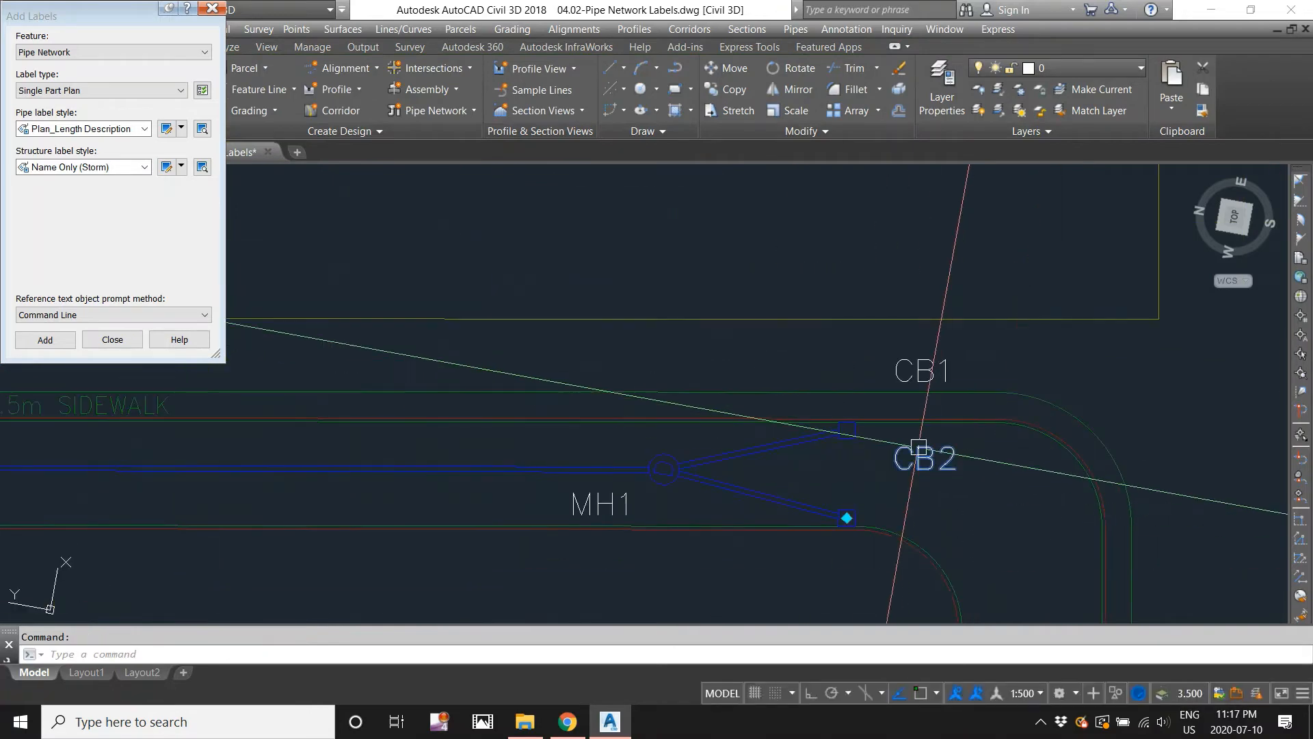
click(847, 517)
click(850, 552)
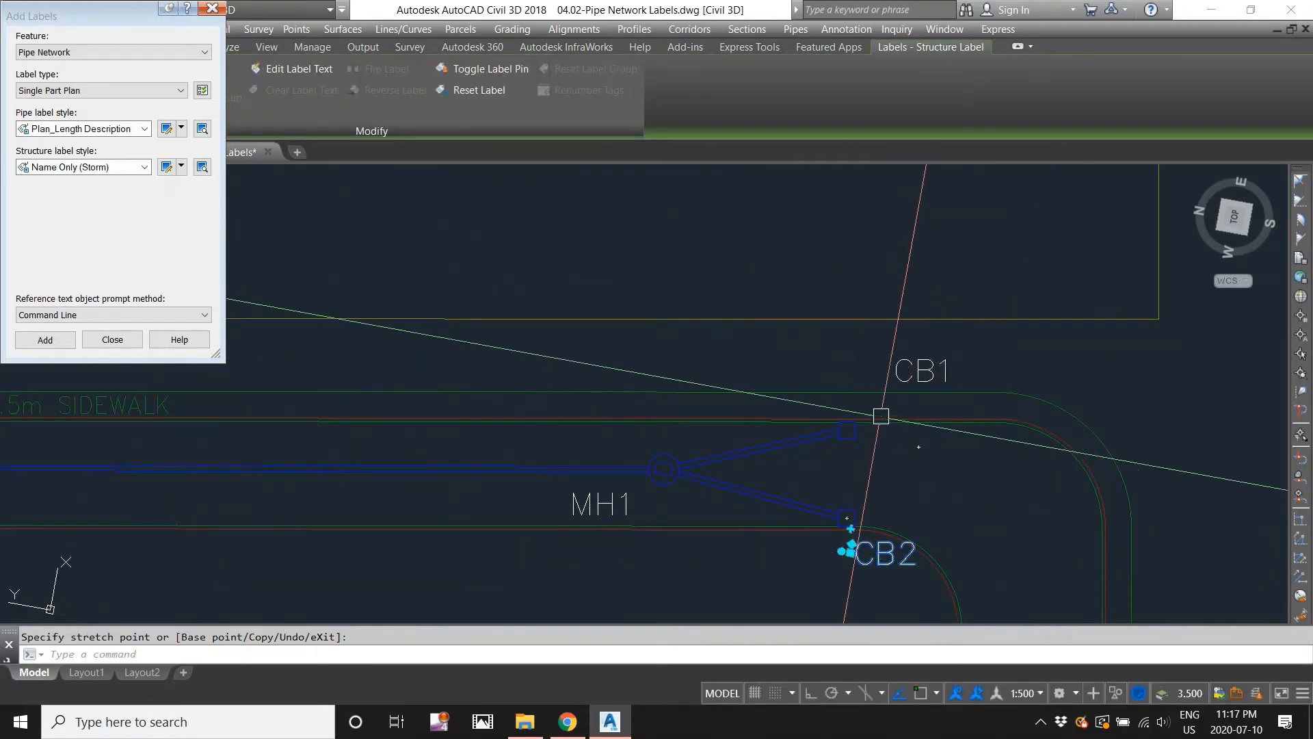
key(Escape)
- Move the CB1 label right beside its catch basin, inside the curb line
click(848, 429)
click(847, 430)
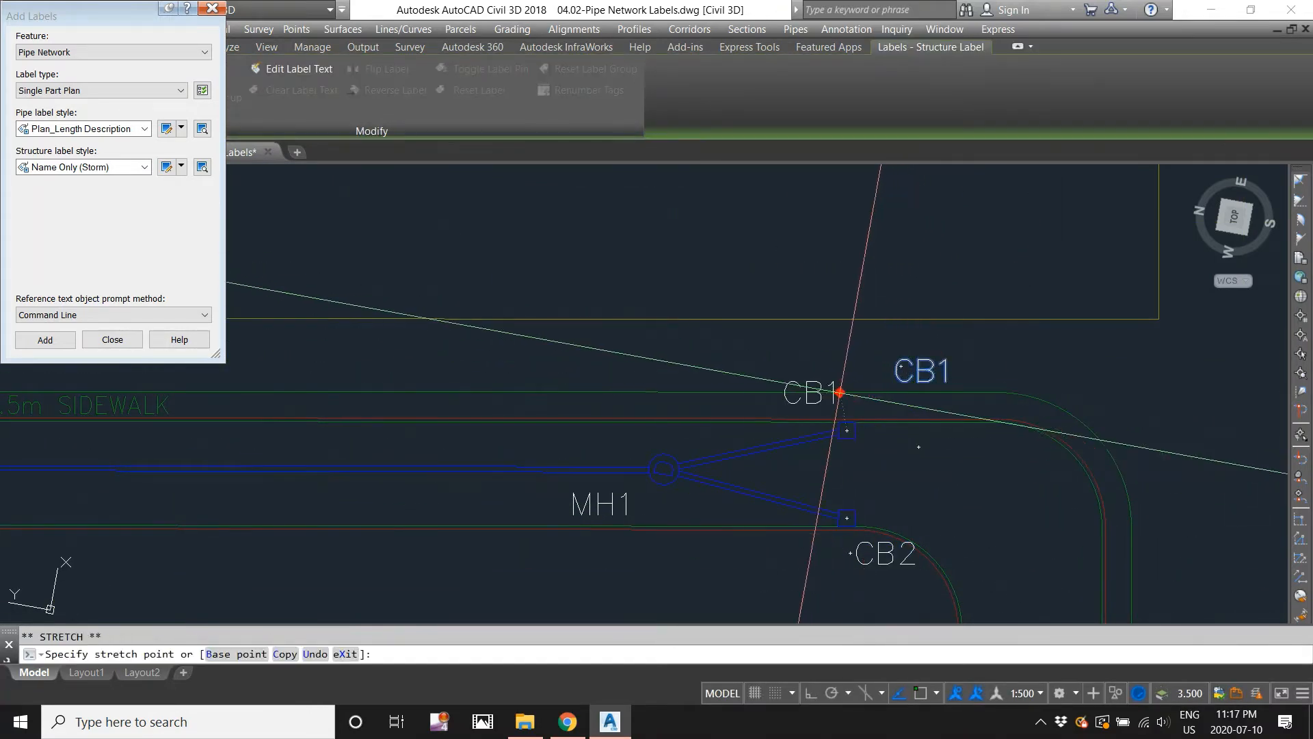
click(867, 443)
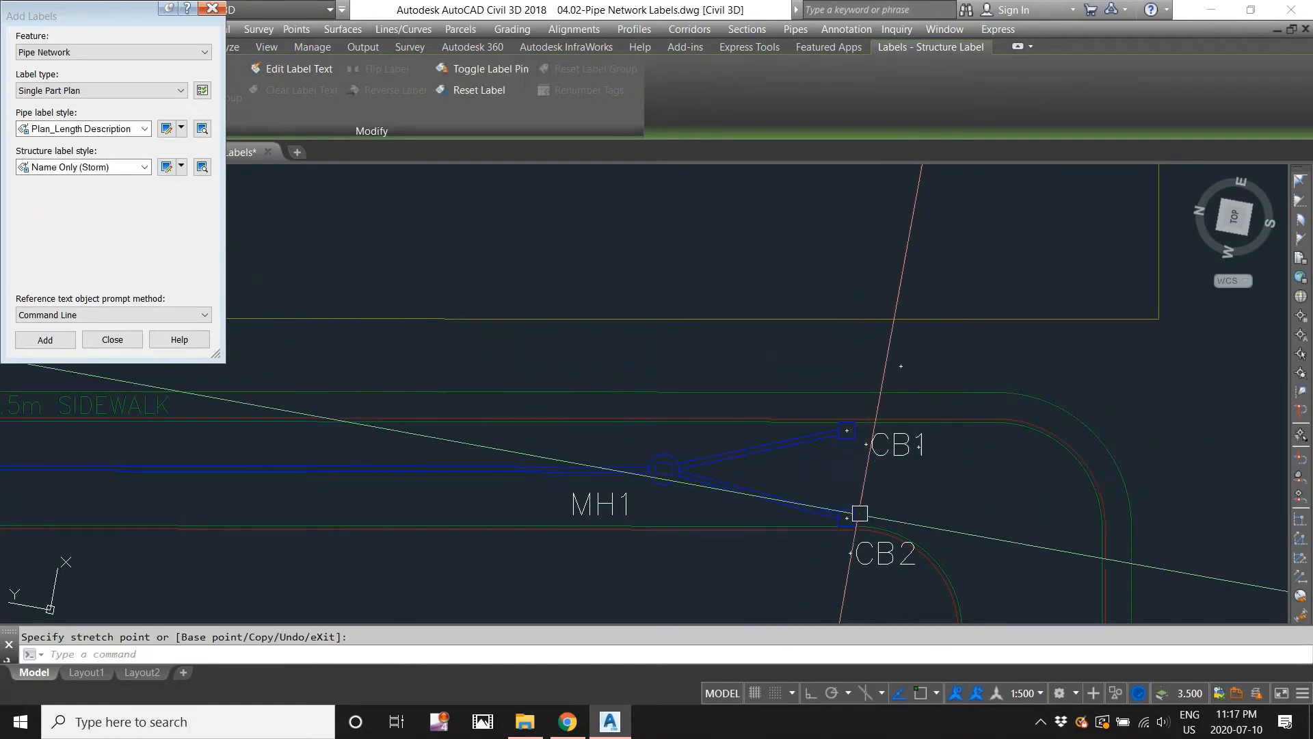
key(Escape)
- Shift the CB2 label further left so it sits directly beneath its catch basin
scroll(872, 526, up, 2)
click(872, 528)
click(853, 561)
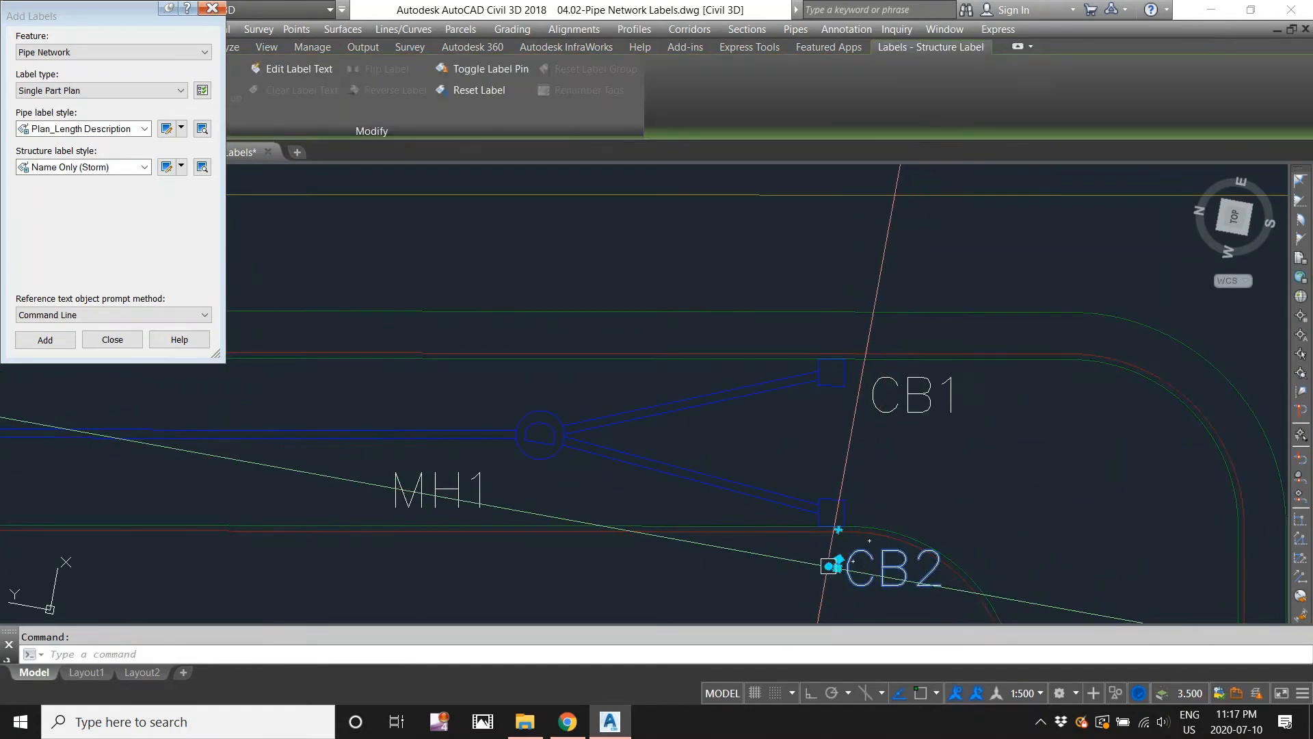
click(832, 562)
click(810, 564)
key(Escape)
- Readjust the MH1 label's position to the lower left of its manhole
scroll(712, 531, down, 2)
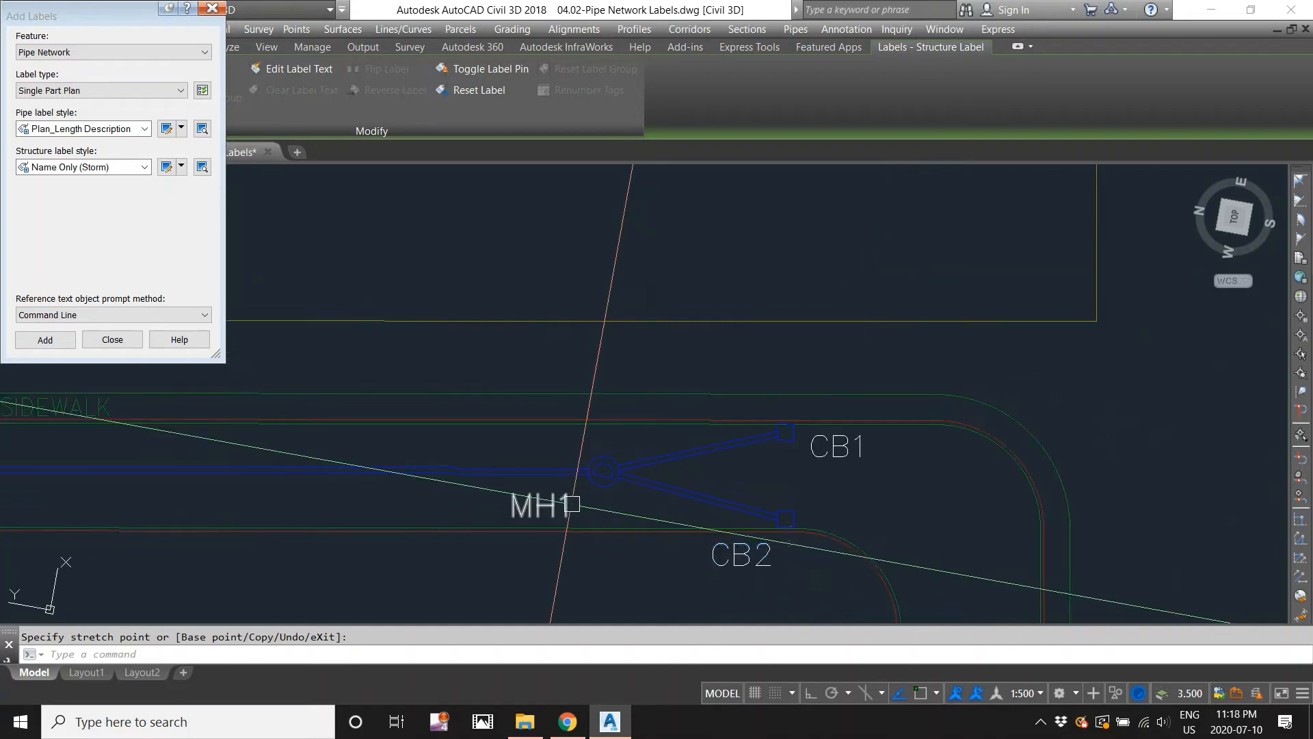
click(565, 504)
click(572, 499)
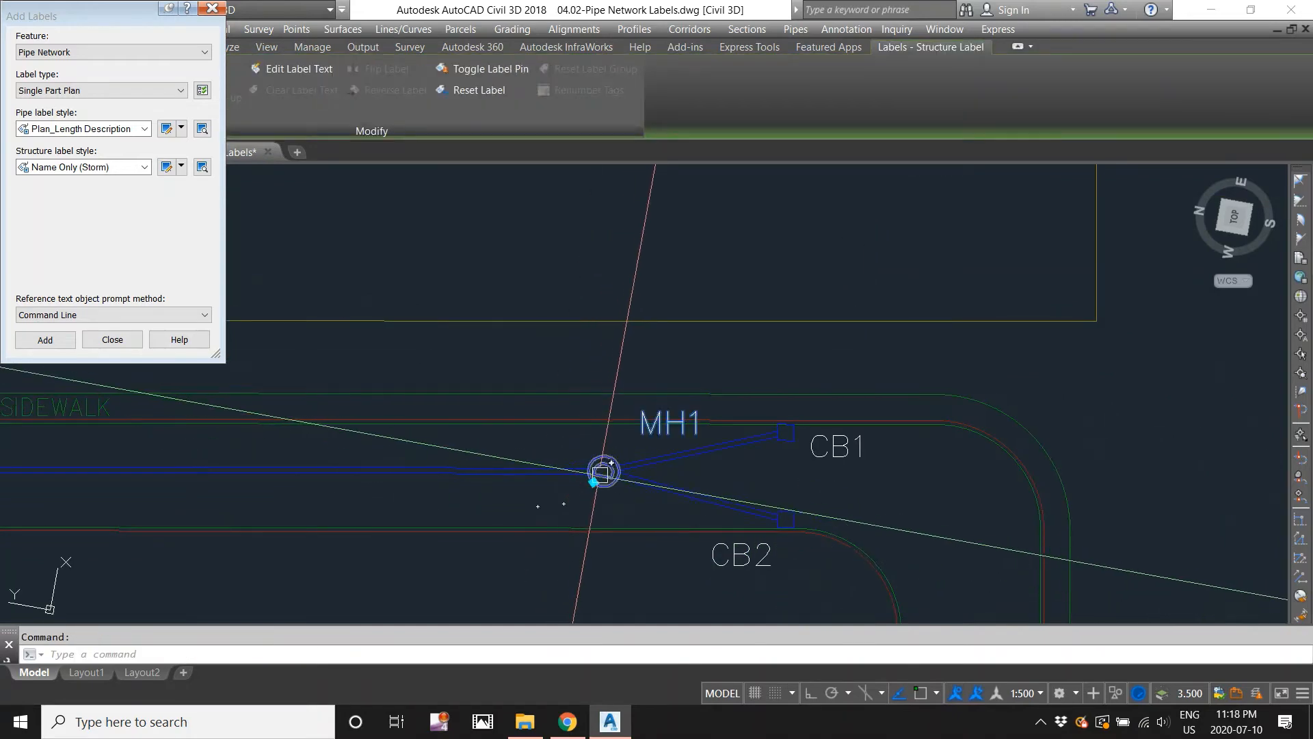
key(Escape)
- Reset the CBMH4 label and place it just to the lower right of its manhole
scroll(492, 396, down, 3)
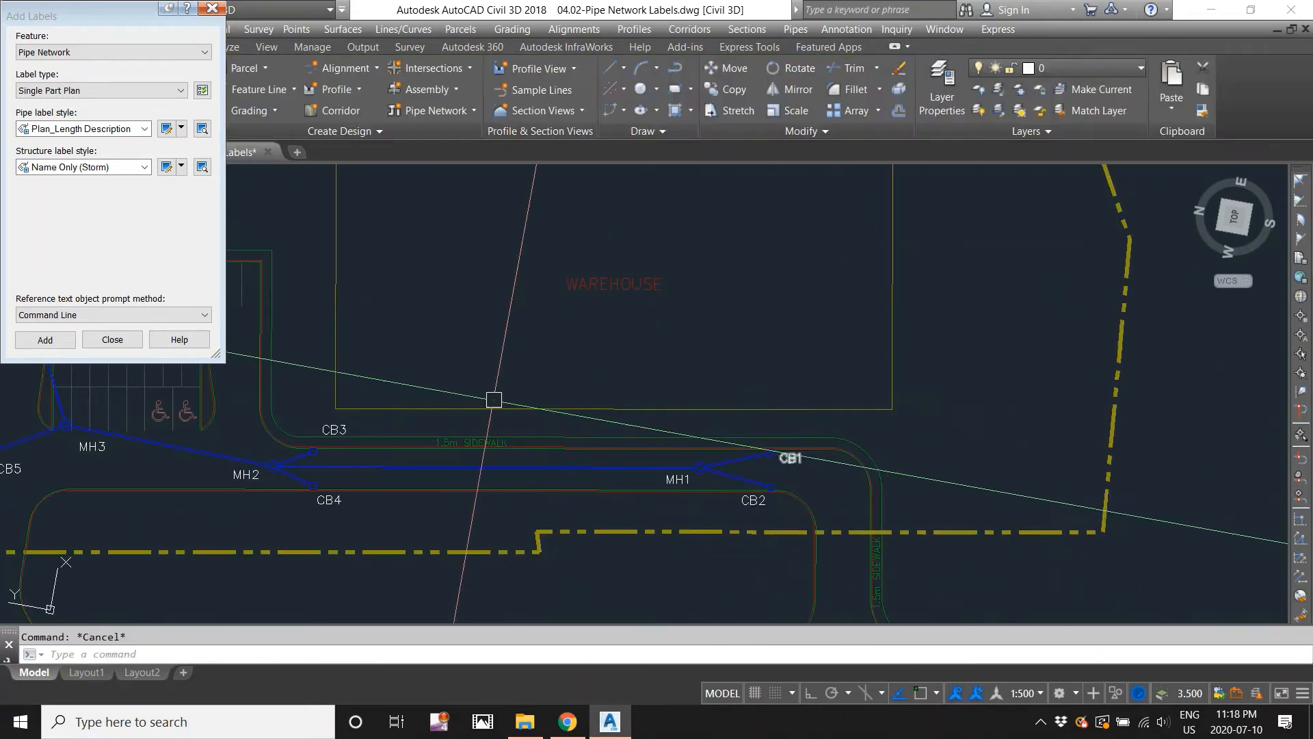
scroll(425, 352, up, 3)
click(472, 312)
scroll(469, 318, up, 5)
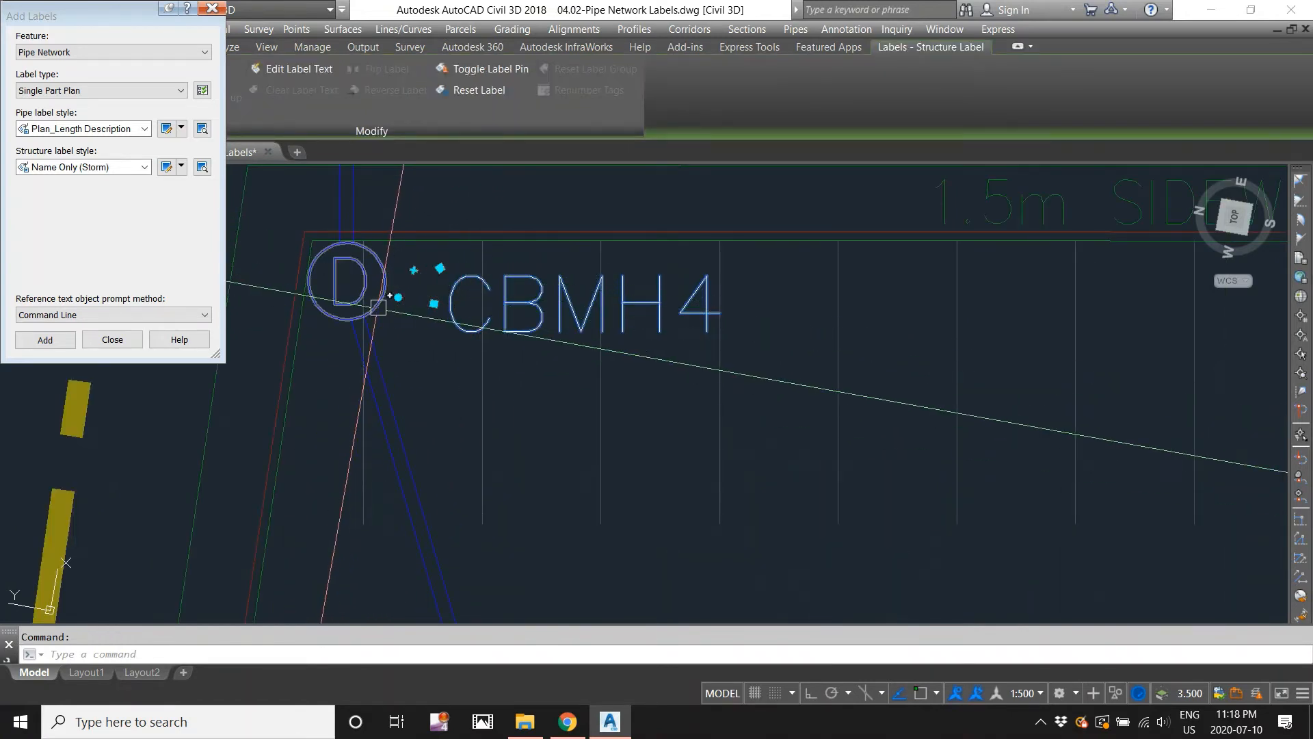
click(398, 298)
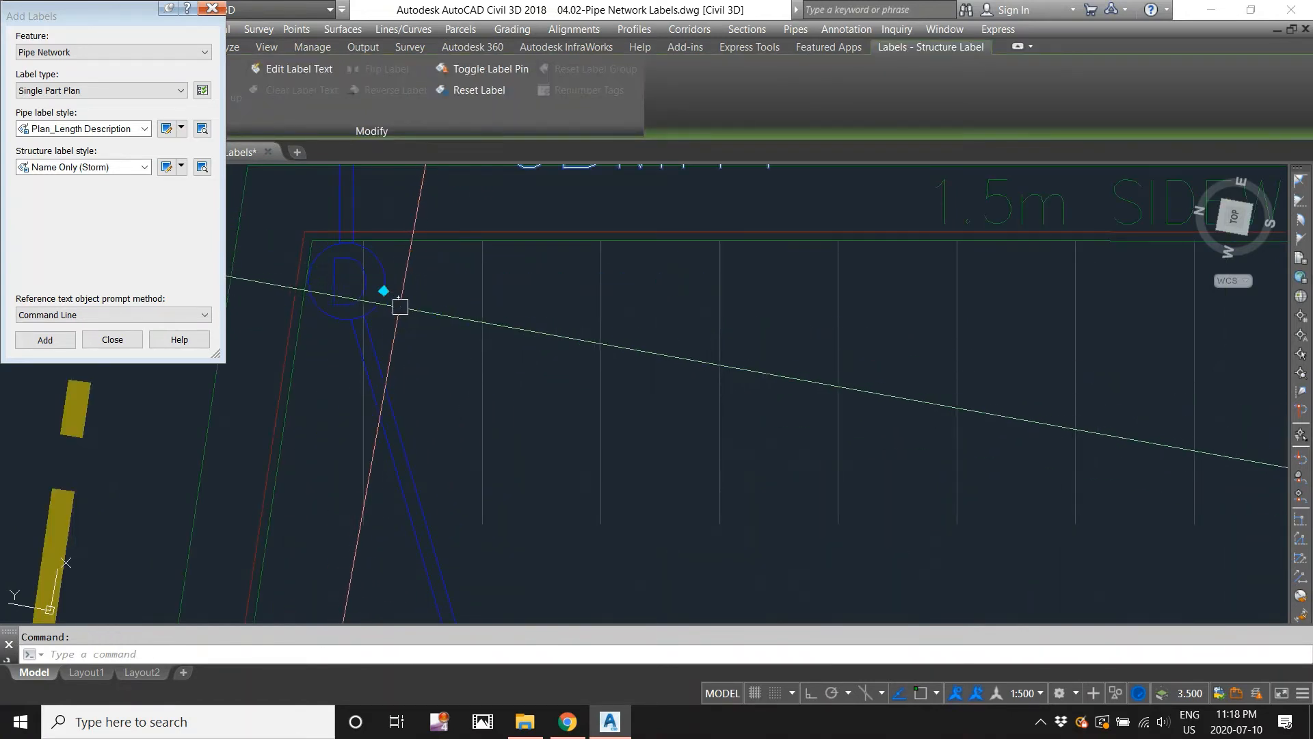
click(383, 291)
click(414, 339)
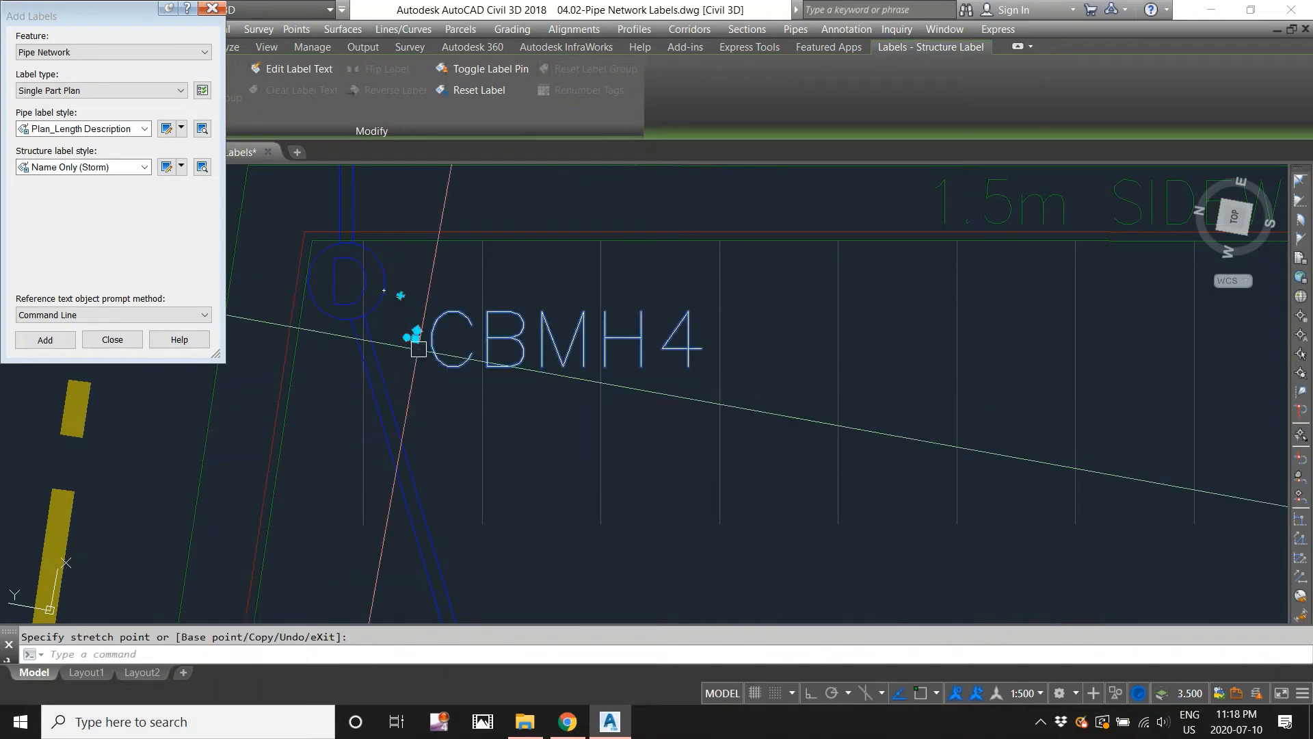
- Move the HW label right beside the headwall at the end of the storm run
key(Escape)
scroll(633, 324, down, 5)
middle_drag(604, 258, 597, 424)
click(563, 308)
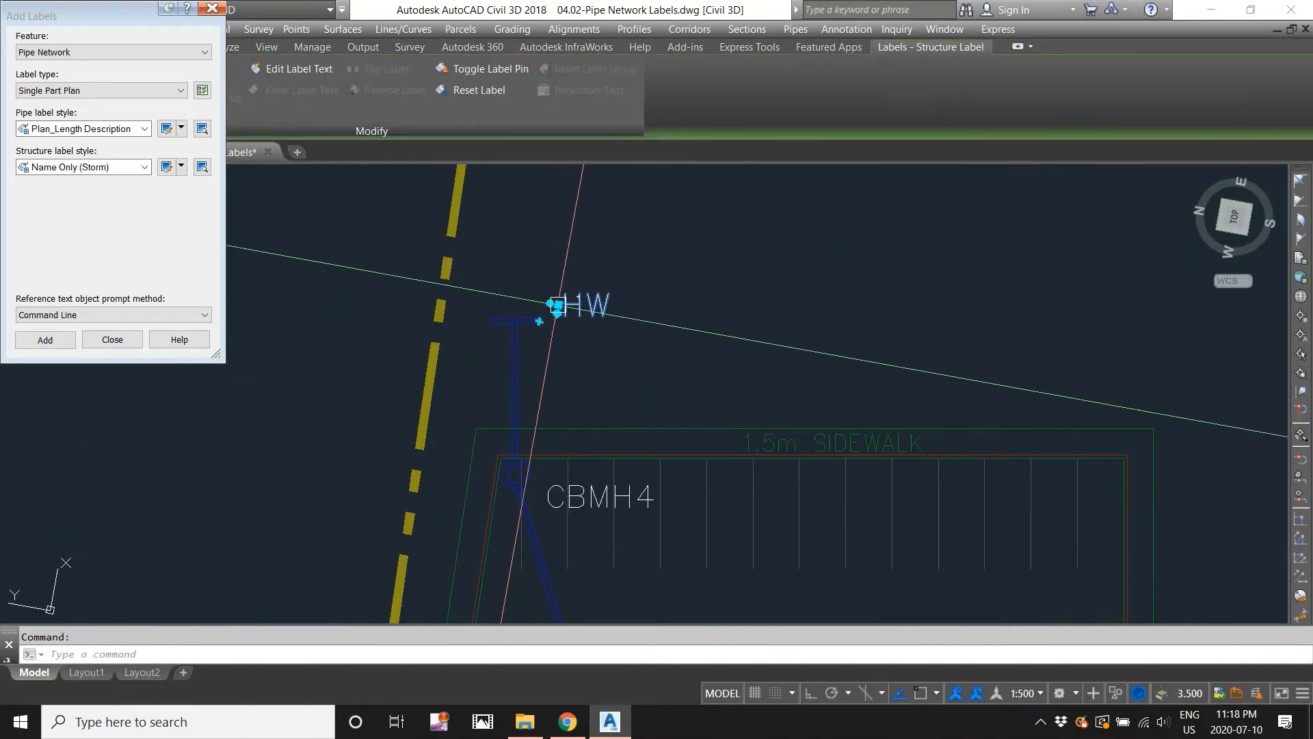
click(550, 303)
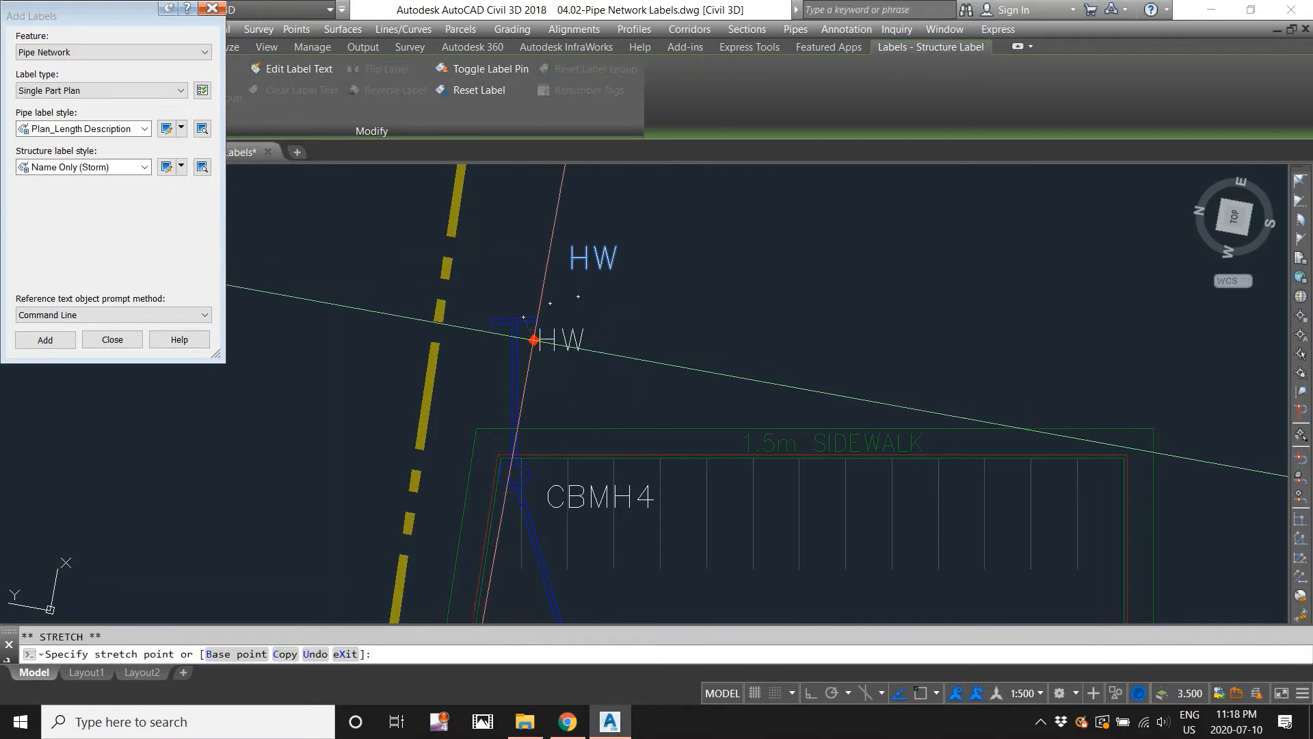
click(558, 325)
key(Escape)
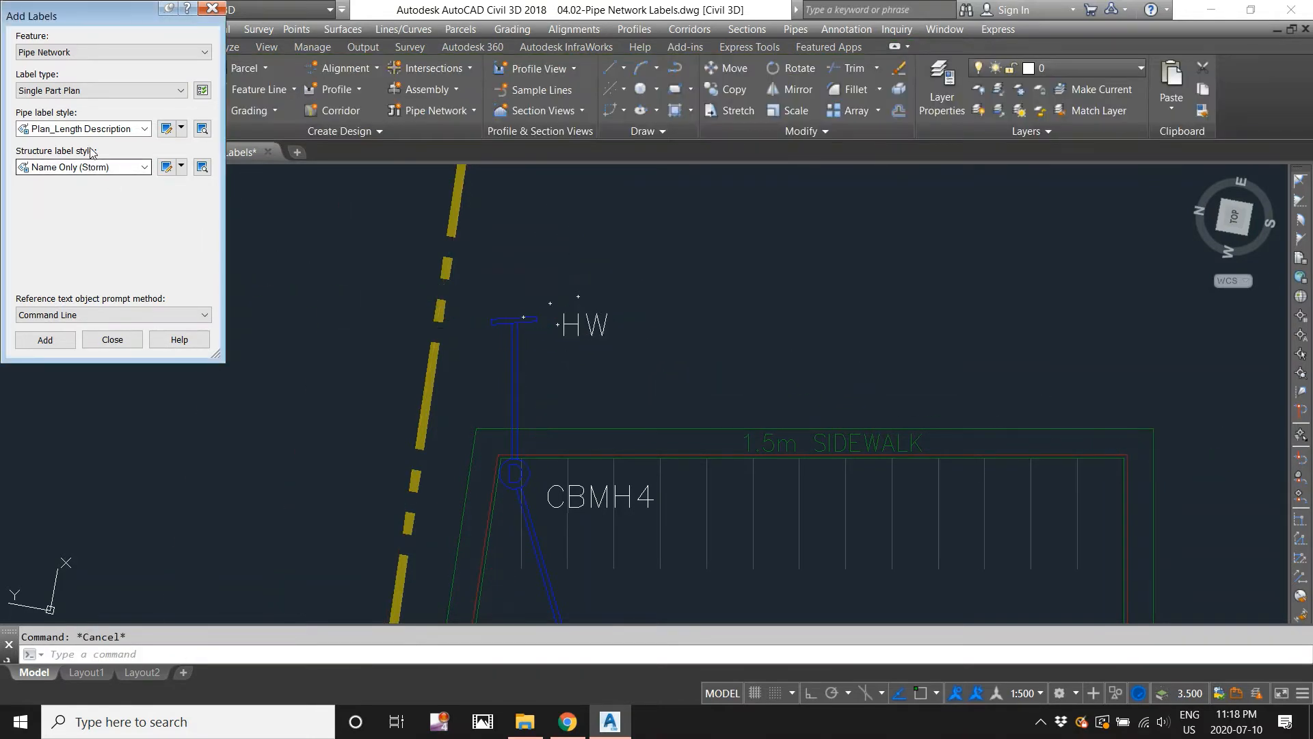
- Add plan labels to all of the storm pipes using the Plan_Length Description and Slope pipe label style
click(45, 340)
middle_drag(468, 372, 426, 197)
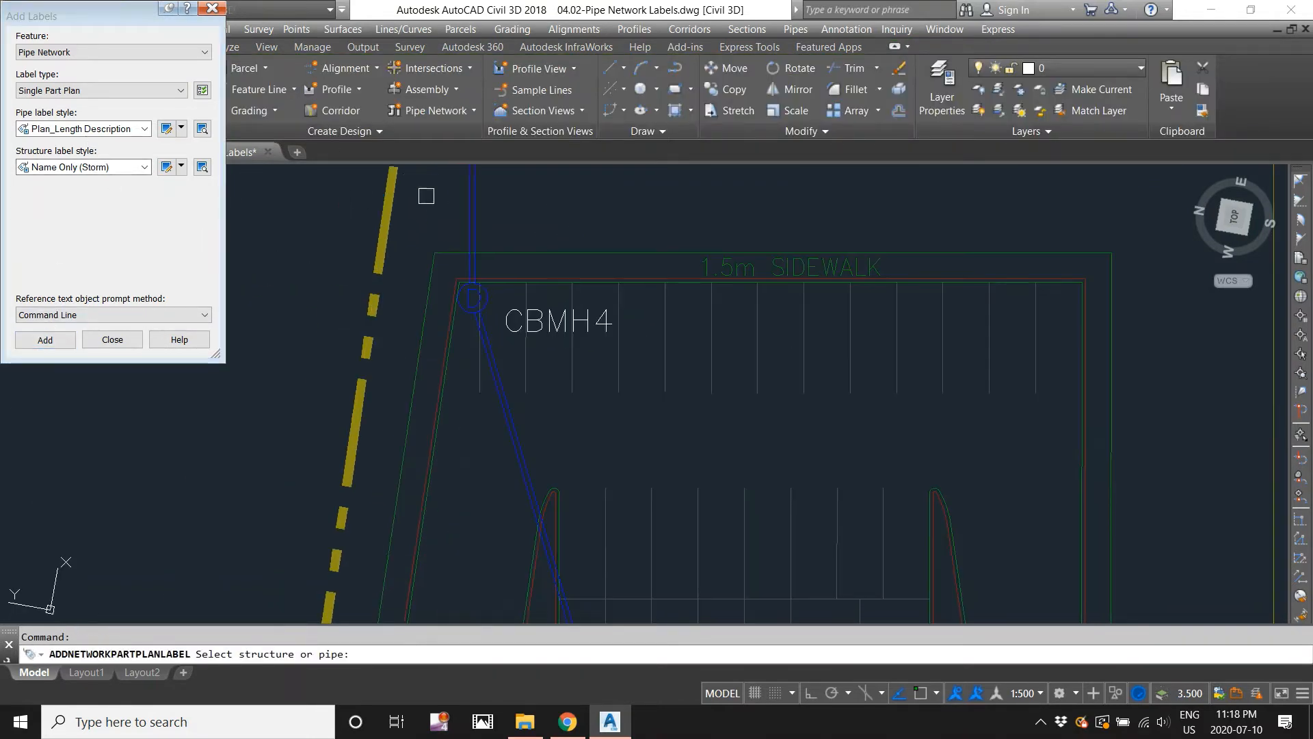
scroll(489, 376, down, 8)
scroll(519, 317, up, 5)
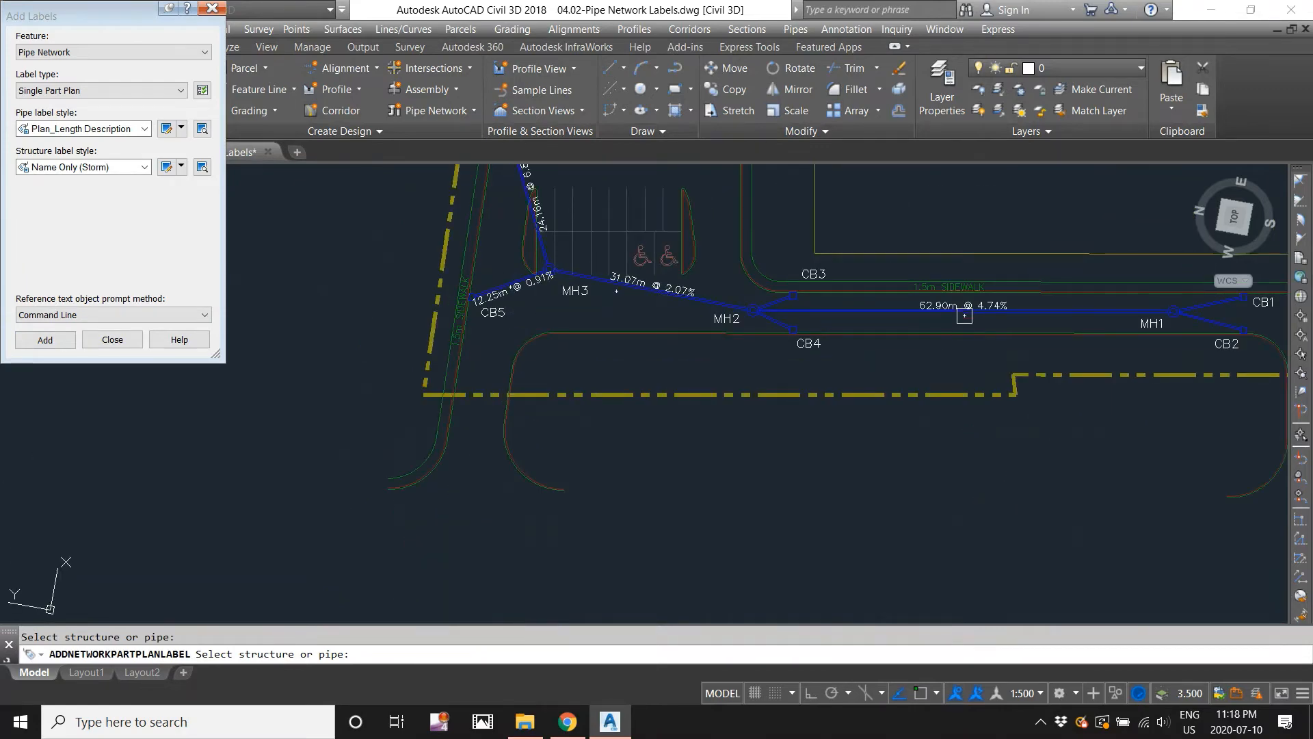
scroll(804, 307, up, 2)
click(730, 293)
click(731, 343)
scroll(711, 347, down, 1)
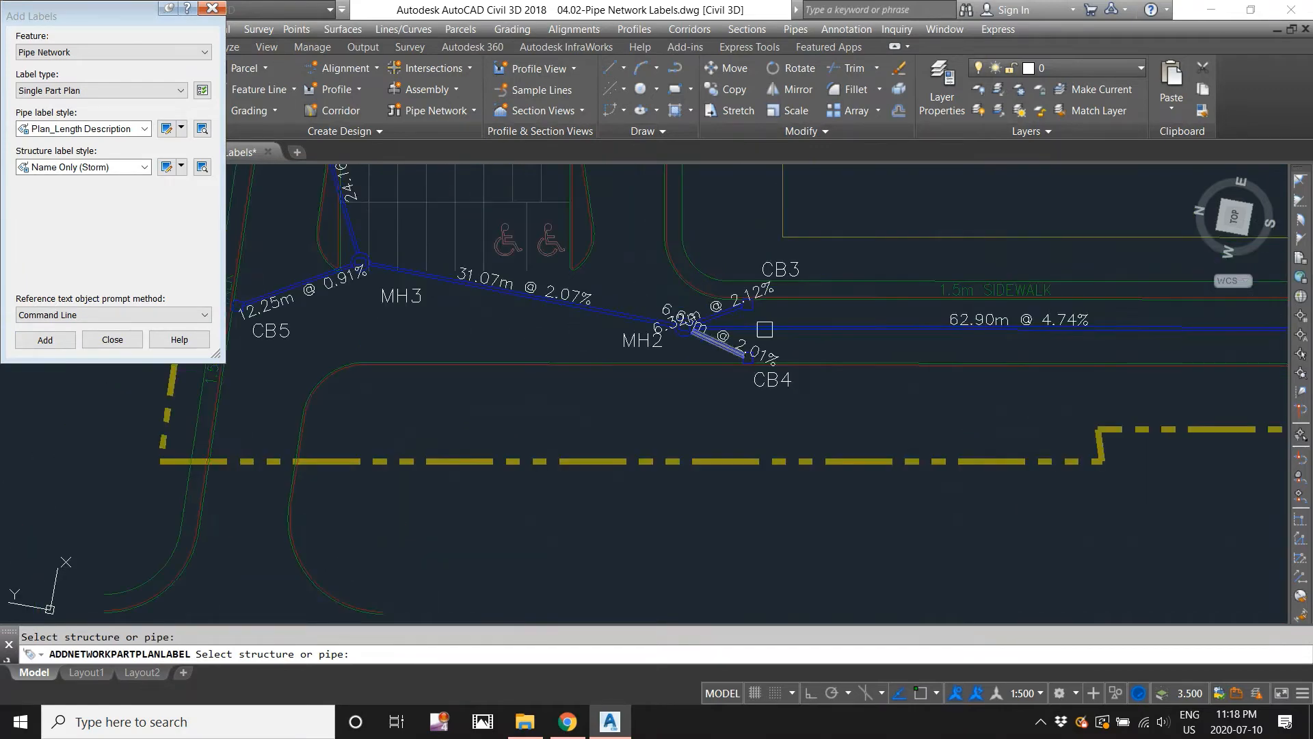
middle_drag(1227, 308, 582, 316)
scroll(685, 330, up, 2)
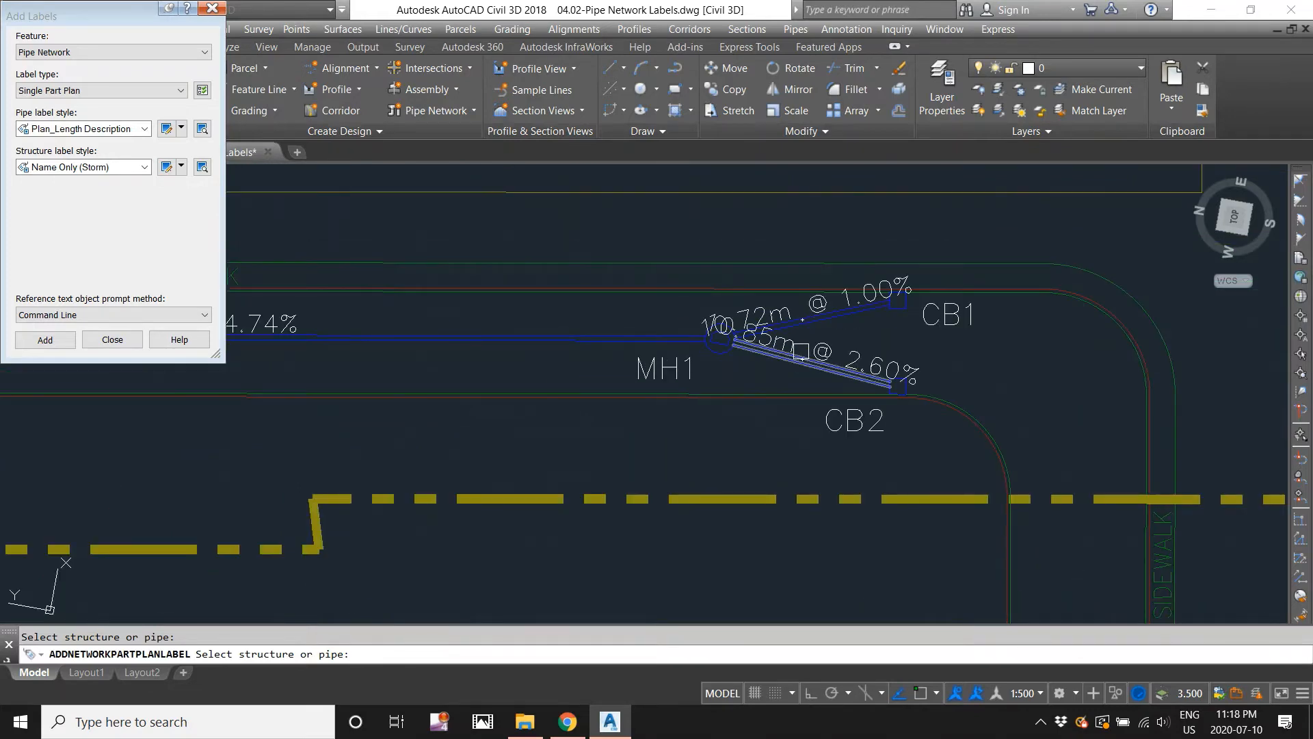
key(Escape)
- Pull the label of the MH1–CB1 pipe out above the sidewalk so a leader points to the pipe
scroll(800, 351, down, 4)
scroll(806, 294, up, 4)
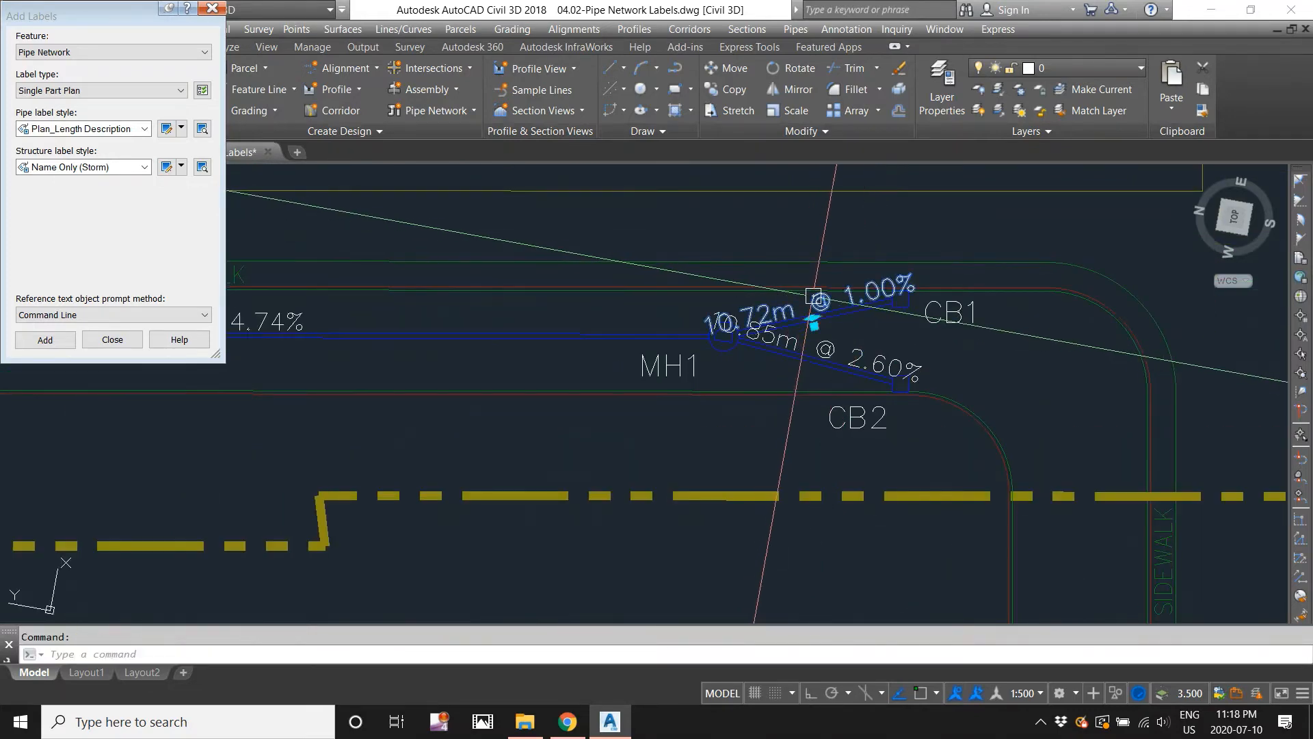
click(814, 325)
click(766, 221)
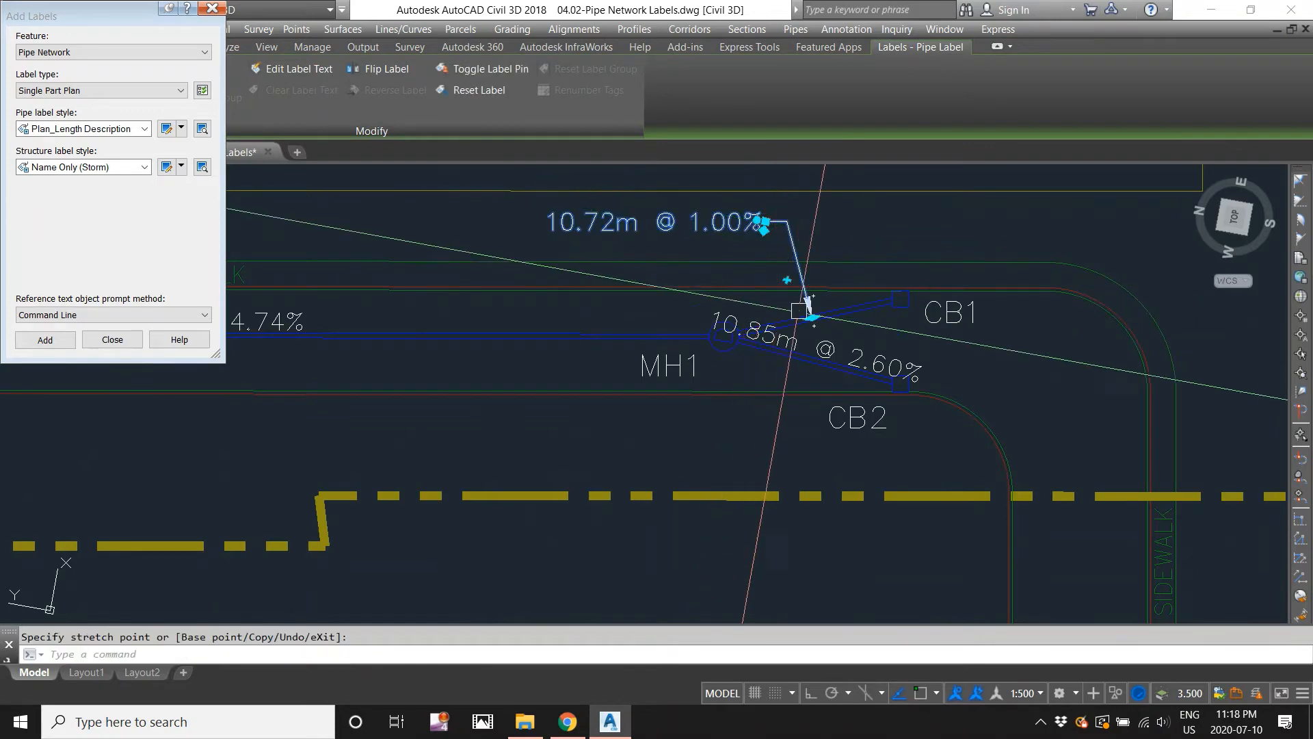
key(Escape)
- Pull the label of the MH1–CB2 pipe out below the curb line, to the lower left of CB2, with a leader
click(811, 361)
click(810, 368)
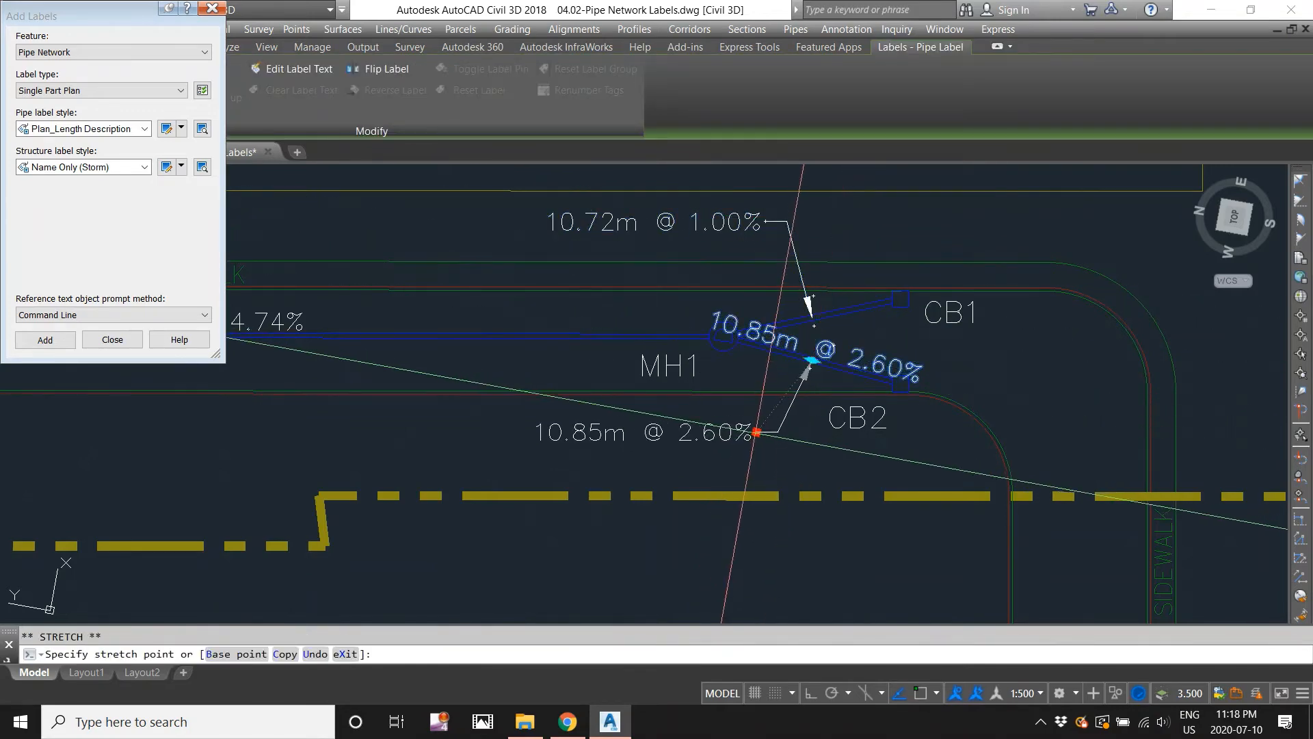
click(750, 437)
scroll(492, 362, down, 1)
middle_drag(336, 352, 883, 343)
key(Escape)
click(809, 324)
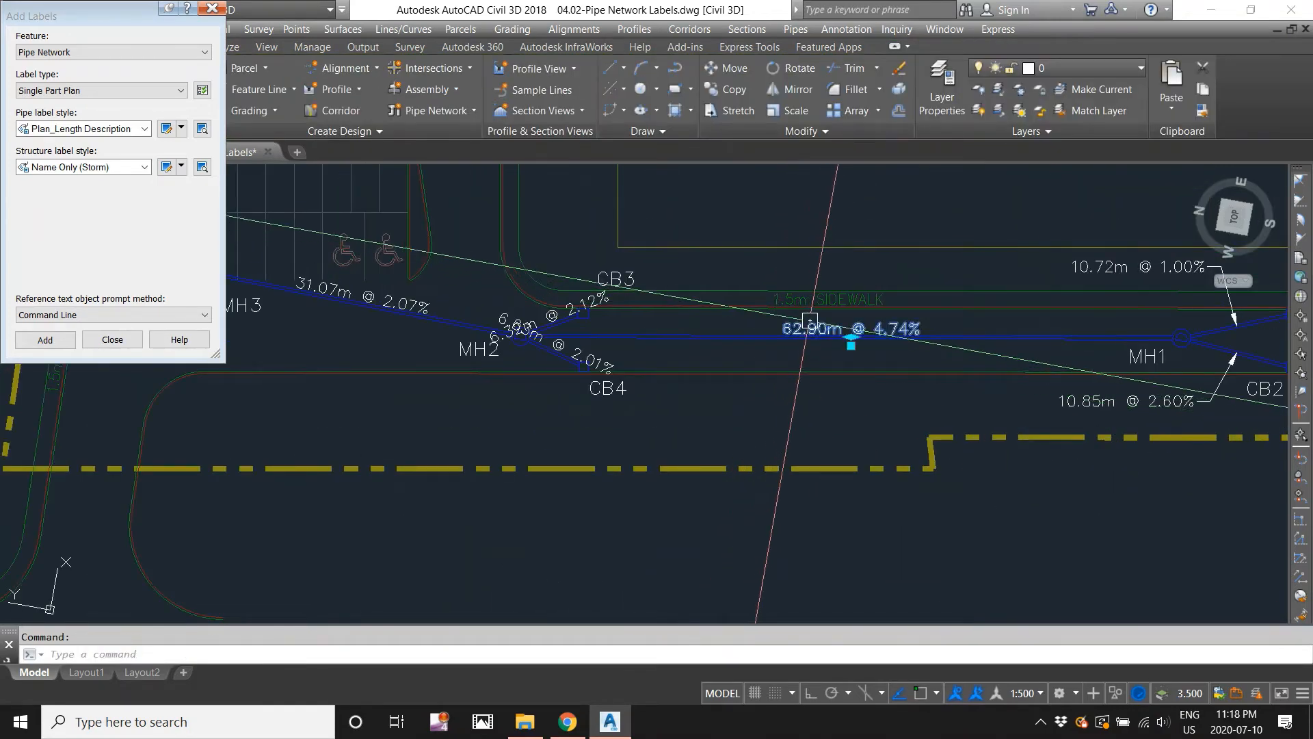
scroll(491, 309, up, 1)
key(Escape)
- Pull the label of the MH2–CB3 pipe out above CB3, near the warehouse corner, with a leader
click(598, 312)
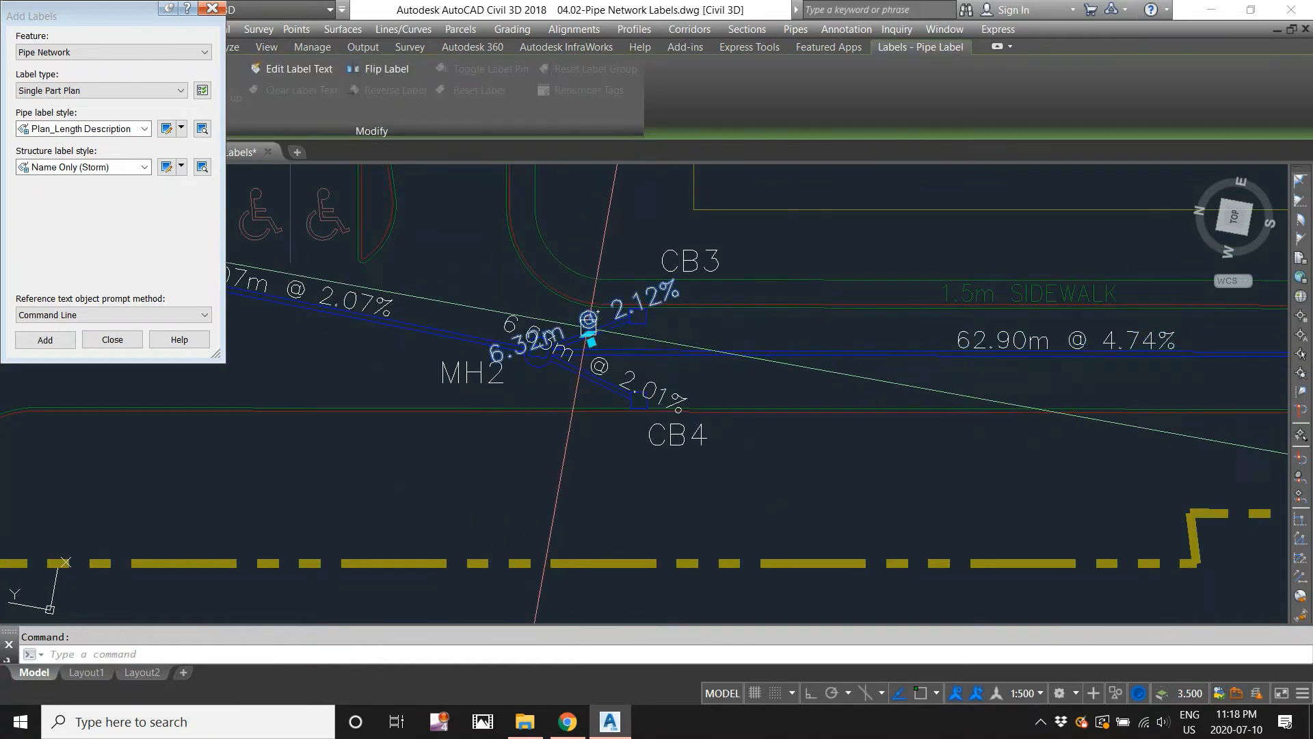
click(587, 335)
middle_drag(623, 192, 618, 270)
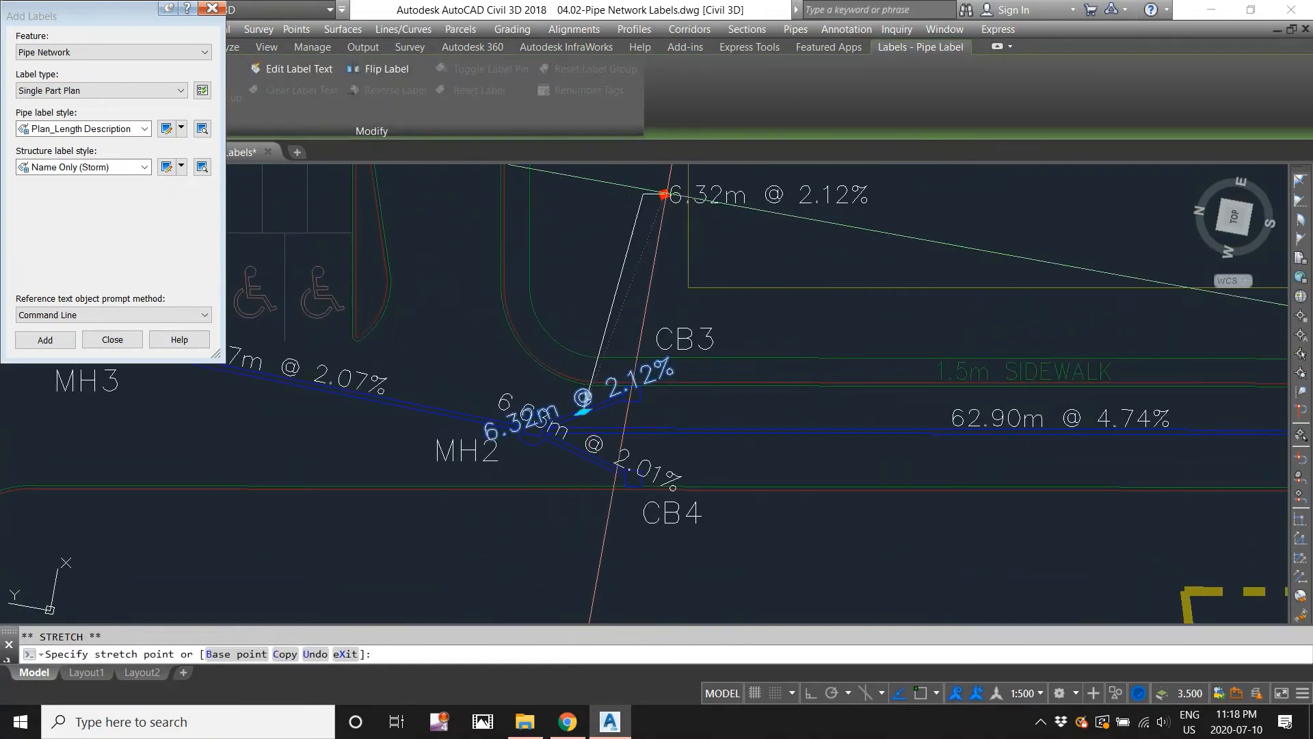
click(688, 198)
key(Escape)
key(Escape)
- Pull the label of the MH2–CB4 pipe out below the curb line, left of CB4, with a leader
middle_drag(658, 313, 704, 231)
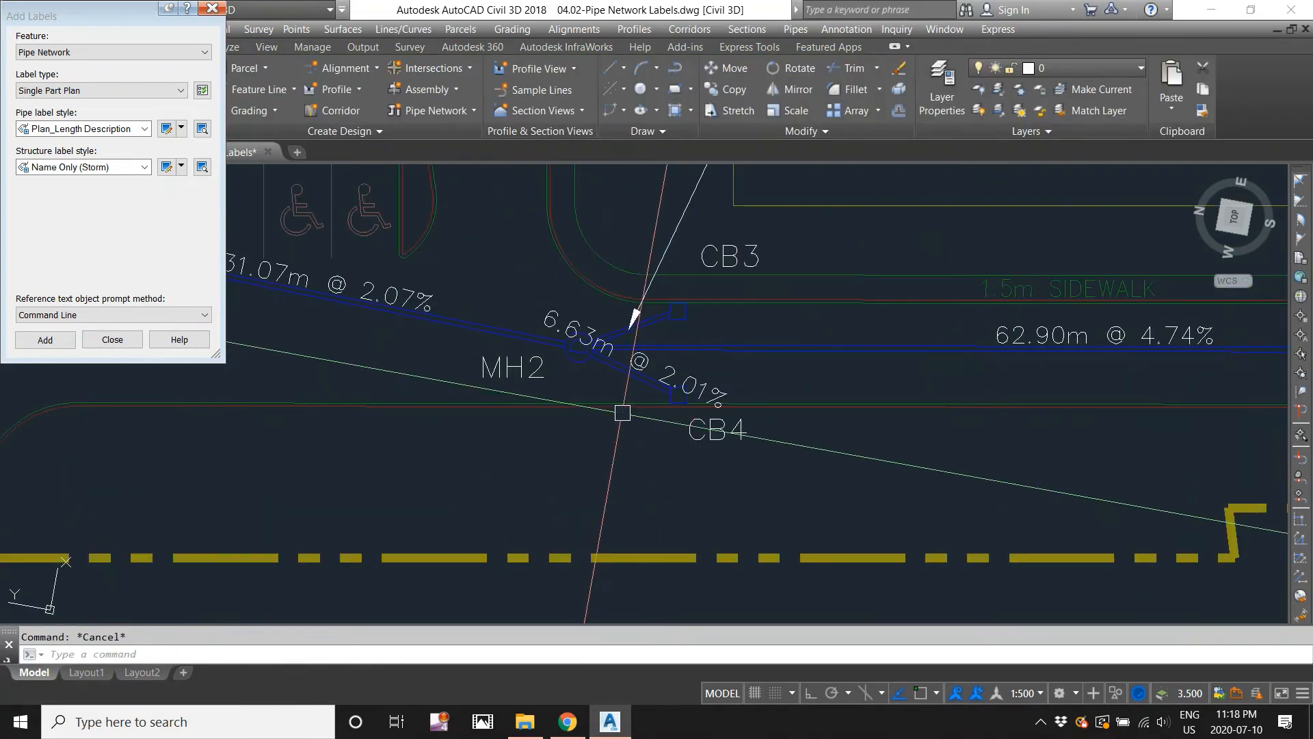
click(625, 377)
click(625, 379)
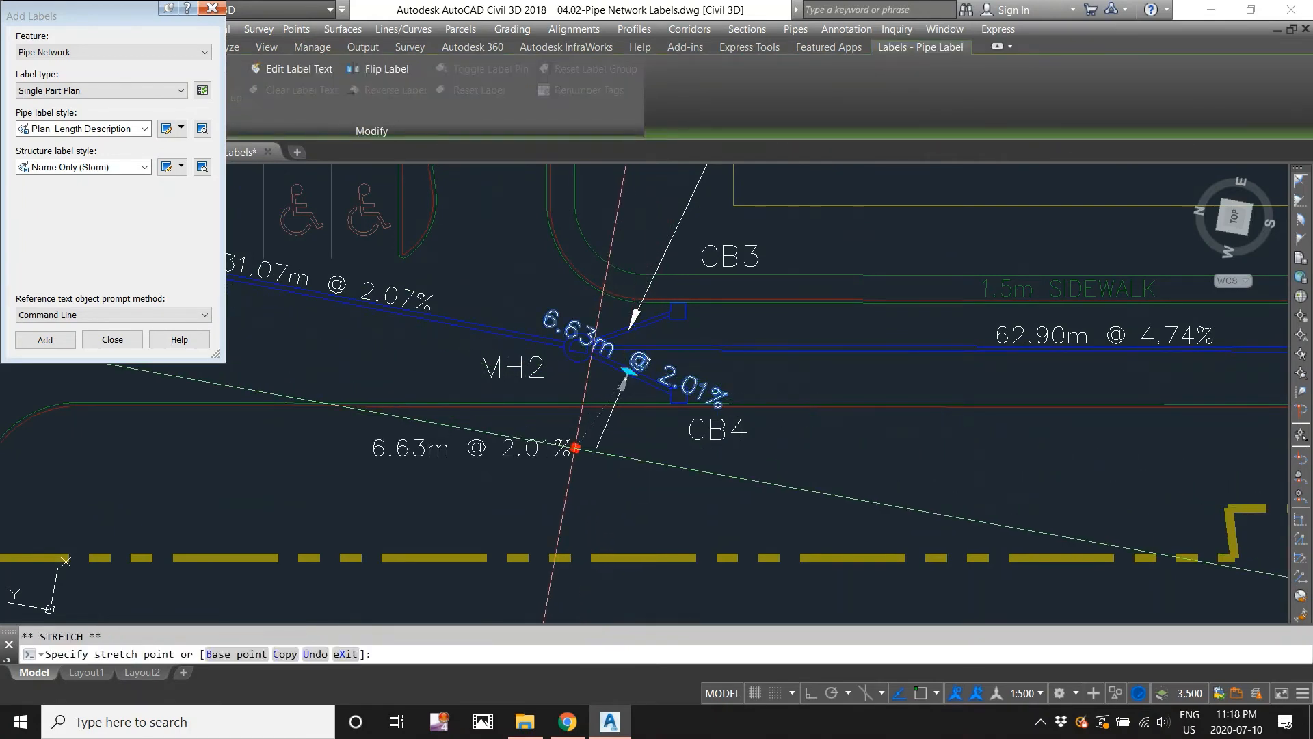
click(575, 447)
key(Escape)
- Pull the label of the MH3–CB5 pipe out below the pipe, between CB5 and MH3, with a leader
middle_drag(268, 301, 630, 360)
middle_drag(354, 324, 507, 284)
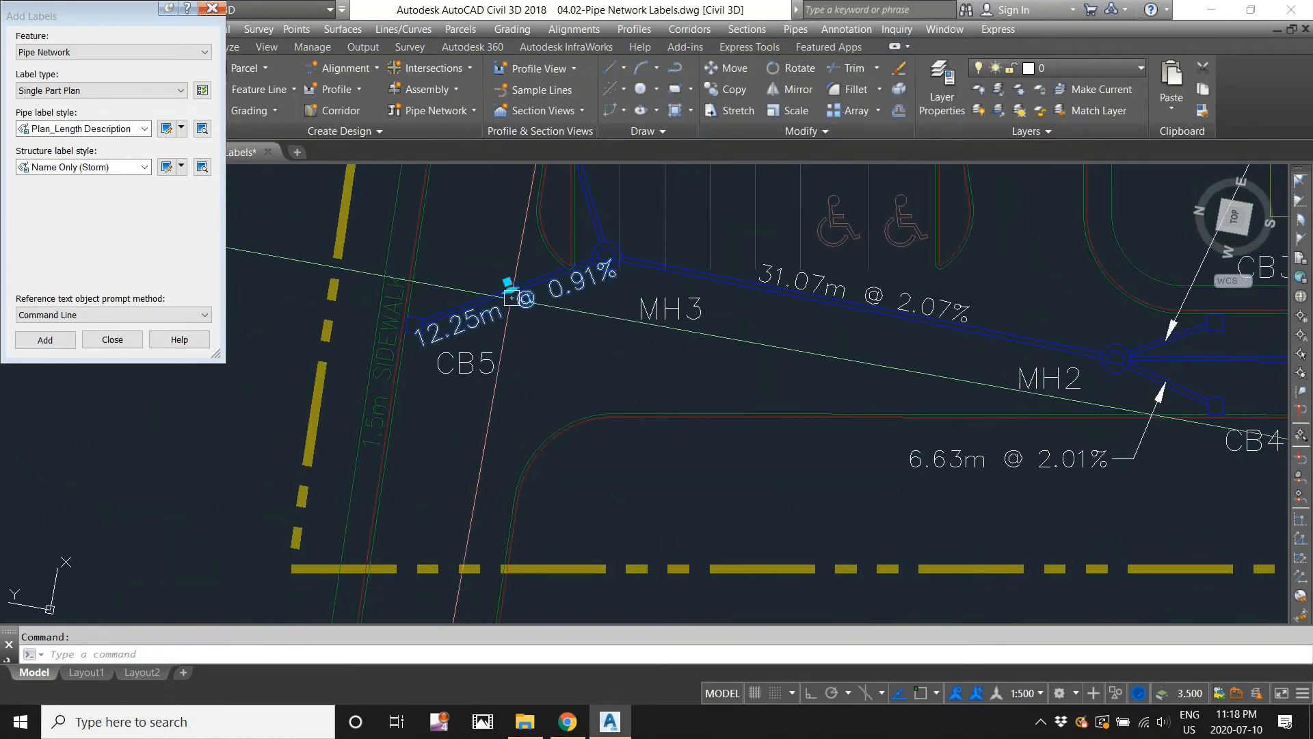
click(508, 284)
click(508, 284)
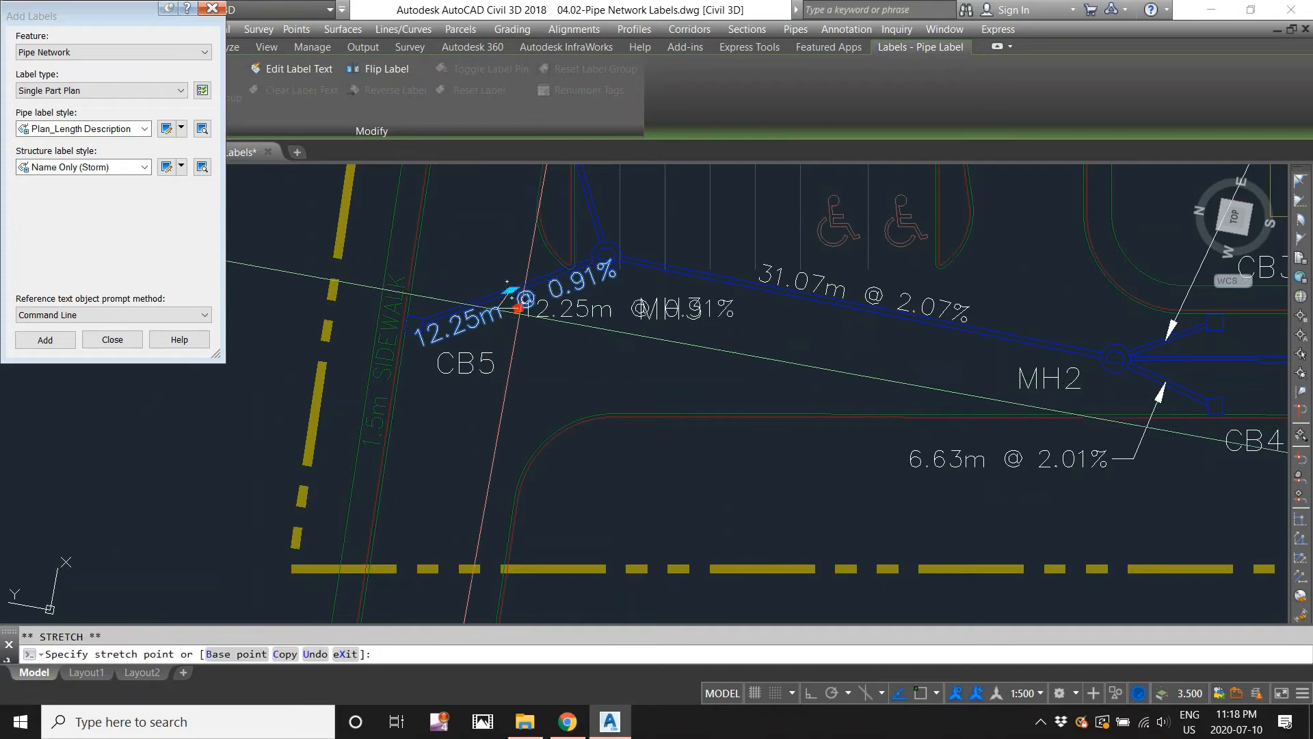
click(544, 363)
key(Escape)
- Inspect the dragged state settings, including text height, of the Plan_Length Description and Slope label style used by the MH3–CB5 label
click(573, 376)
right_click(574, 380)
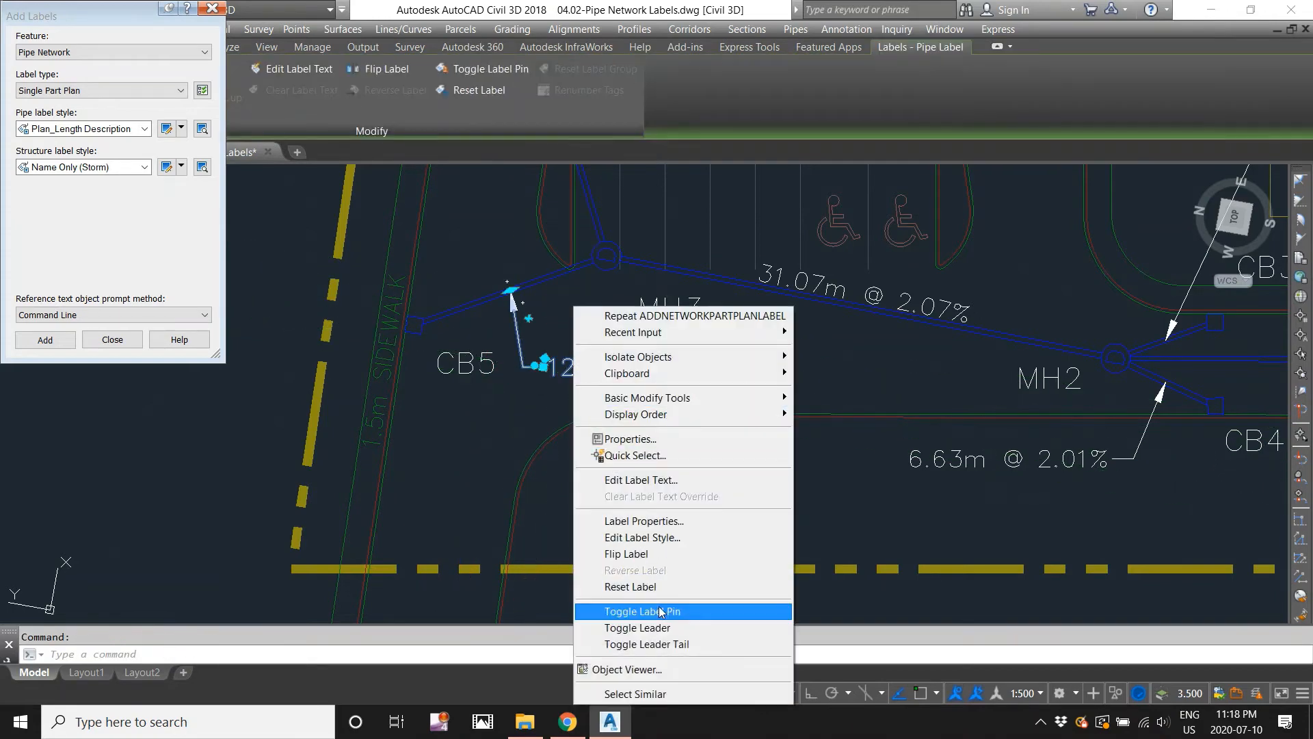
click(642, 537)
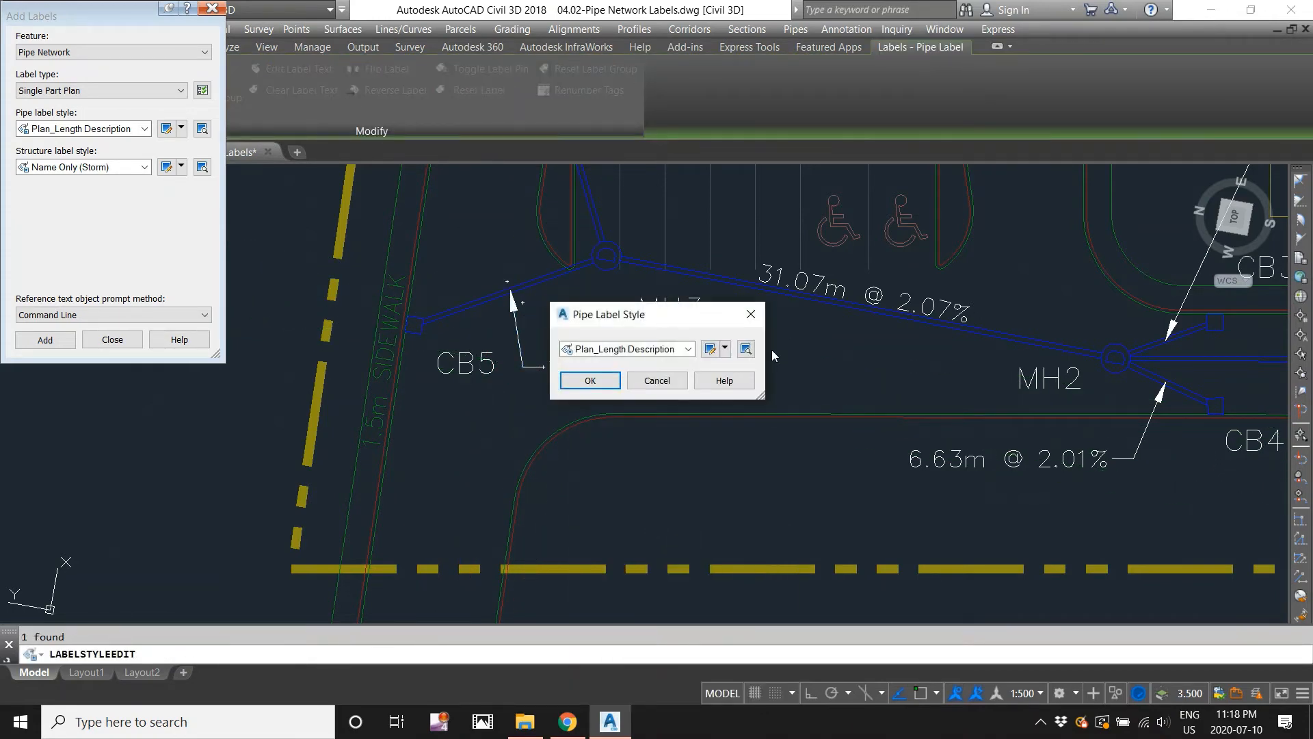
click(725, 349)
click(772, 409)
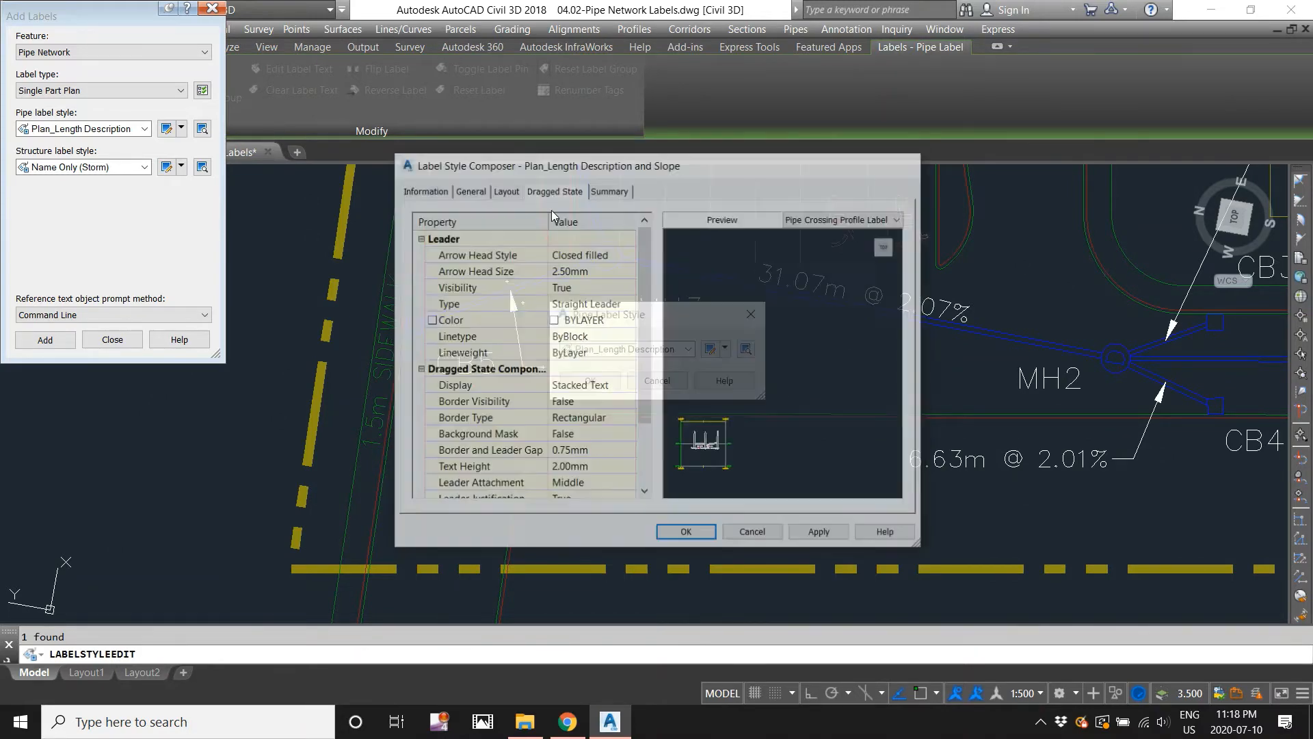
click(726, 349)
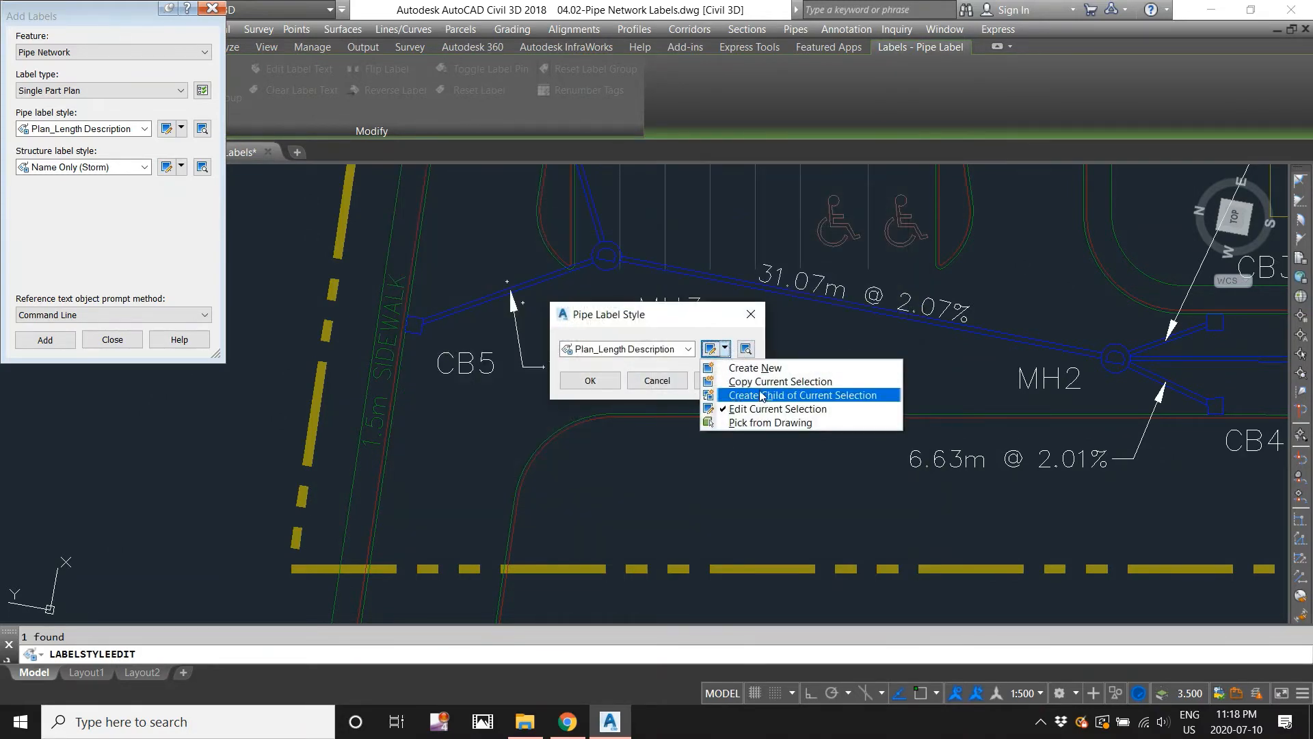
click(755, 408)
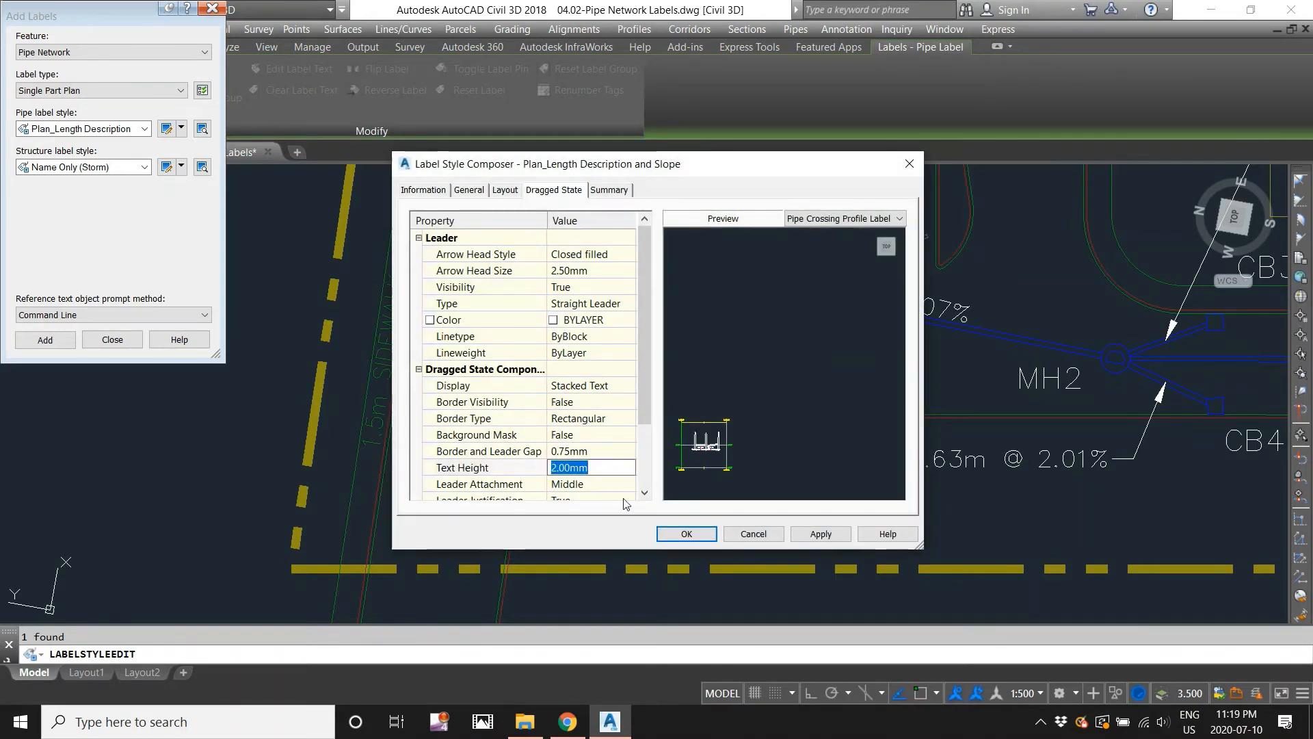
click(691, 538)
click(589, 380)
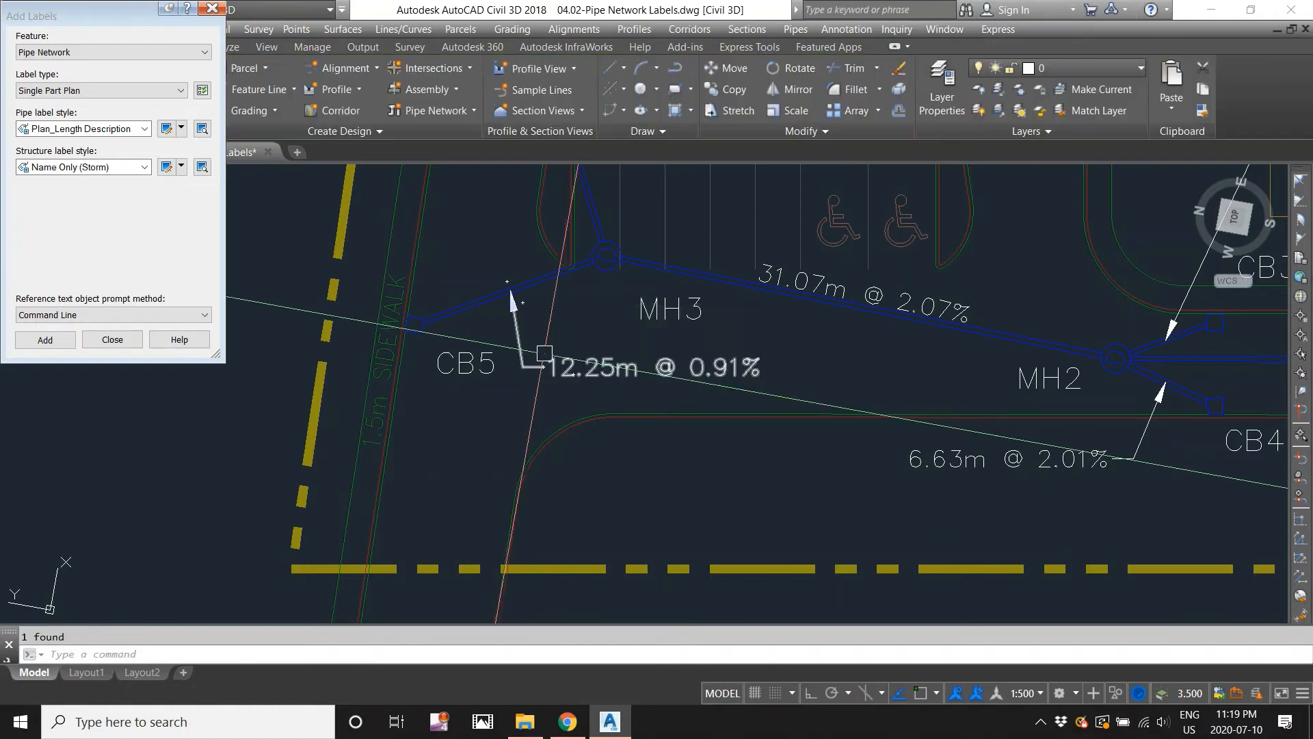
- Pull the label of the CBMH4–MH3 pipe out to the right, into the parking aisle, with a leader
scroll(543, 319, down, 5)
scroll(543, 319, up, 4)
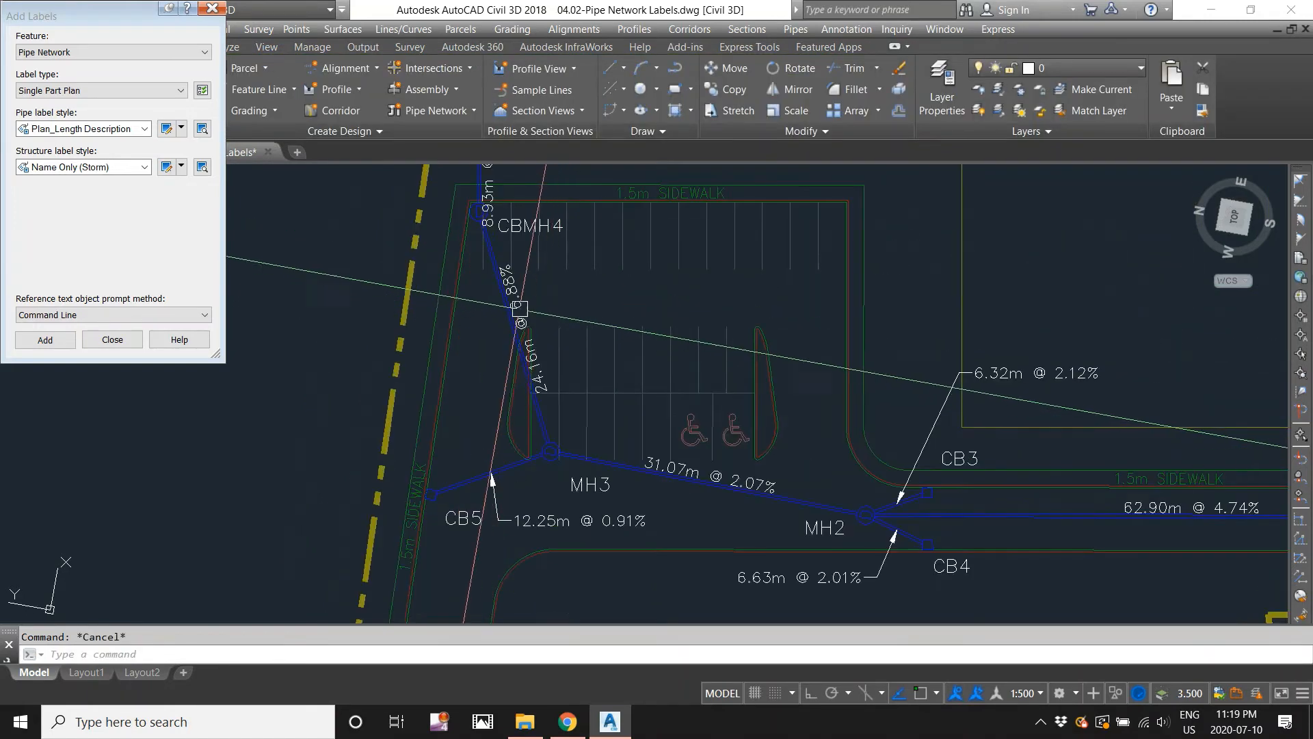
click(520, 307)
click(517, 327)
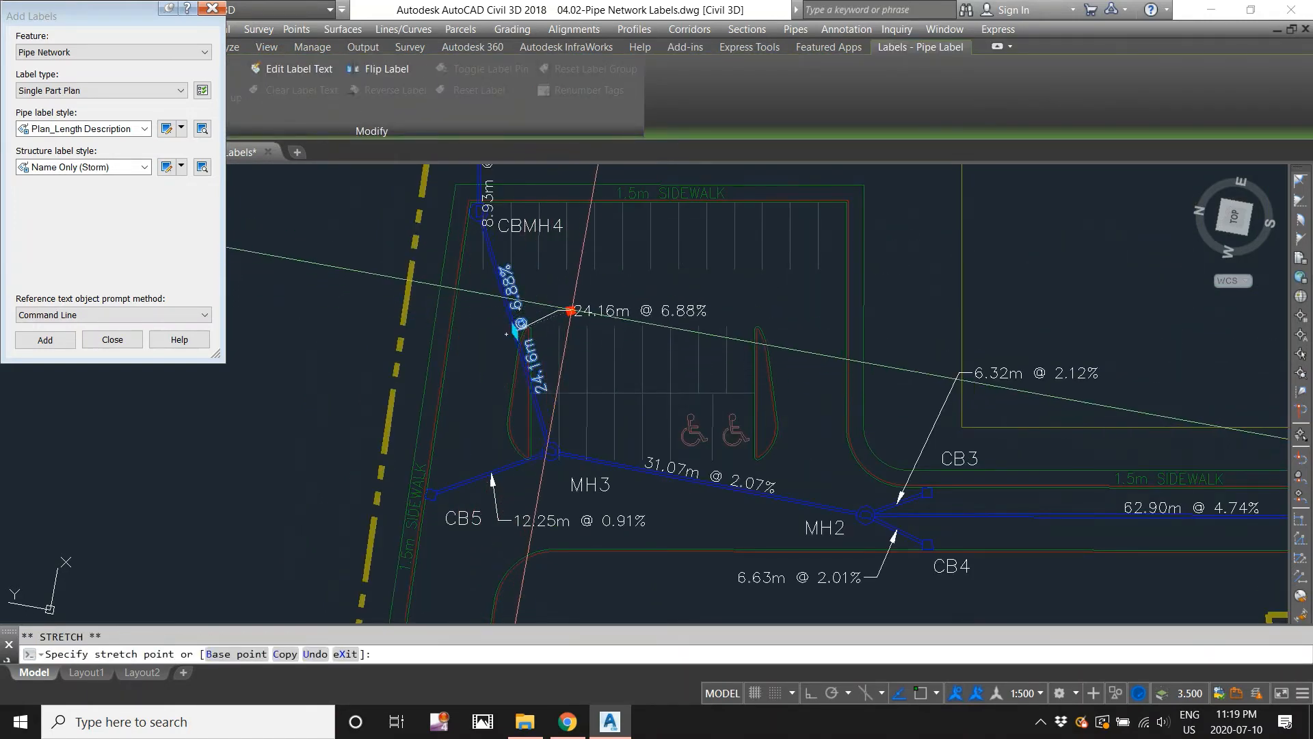
click(572, 303)
key(Escape)
- Pull the label of the HW–CBMH4 pipe out to the right of the pipe, between HW and CBMH4, with a leader
middle_drag(525, 225, 568, 296)
click(537, 232)
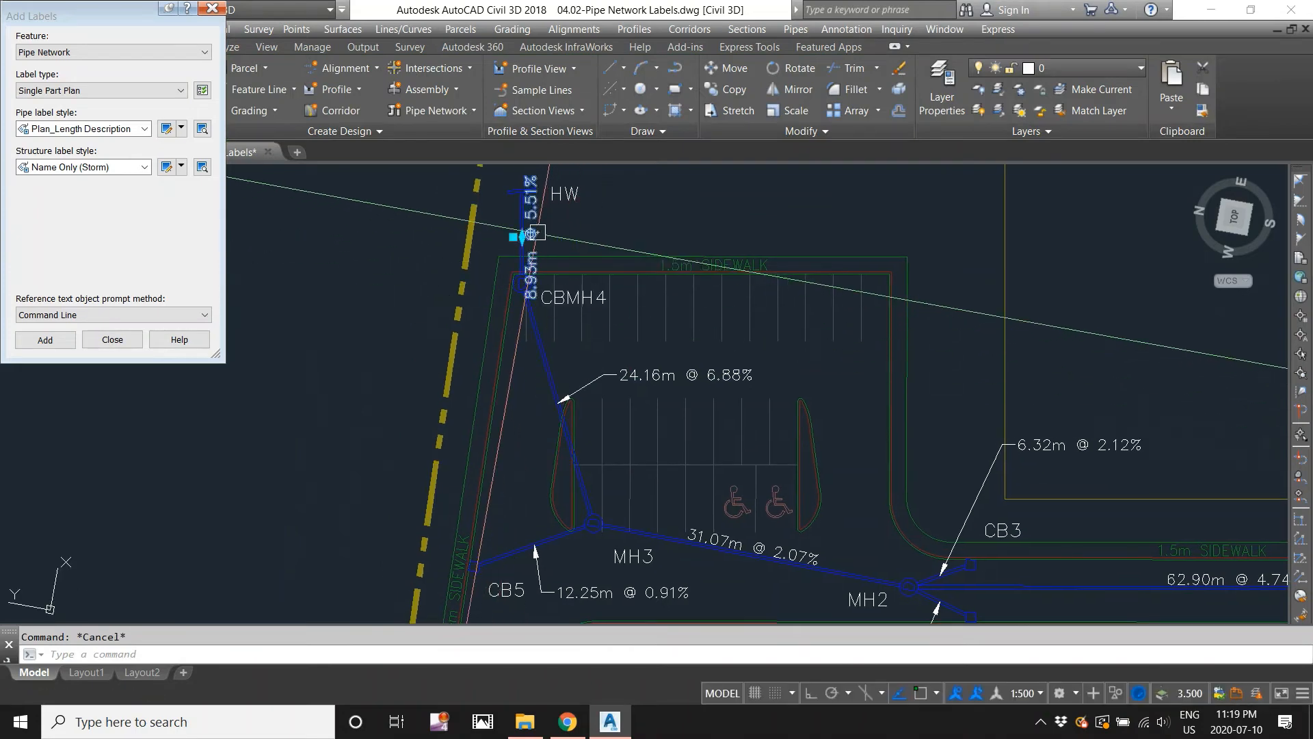
click(537, 232)
click(600, 229)
key(Escape)
scroll(548, 276, down, 3)
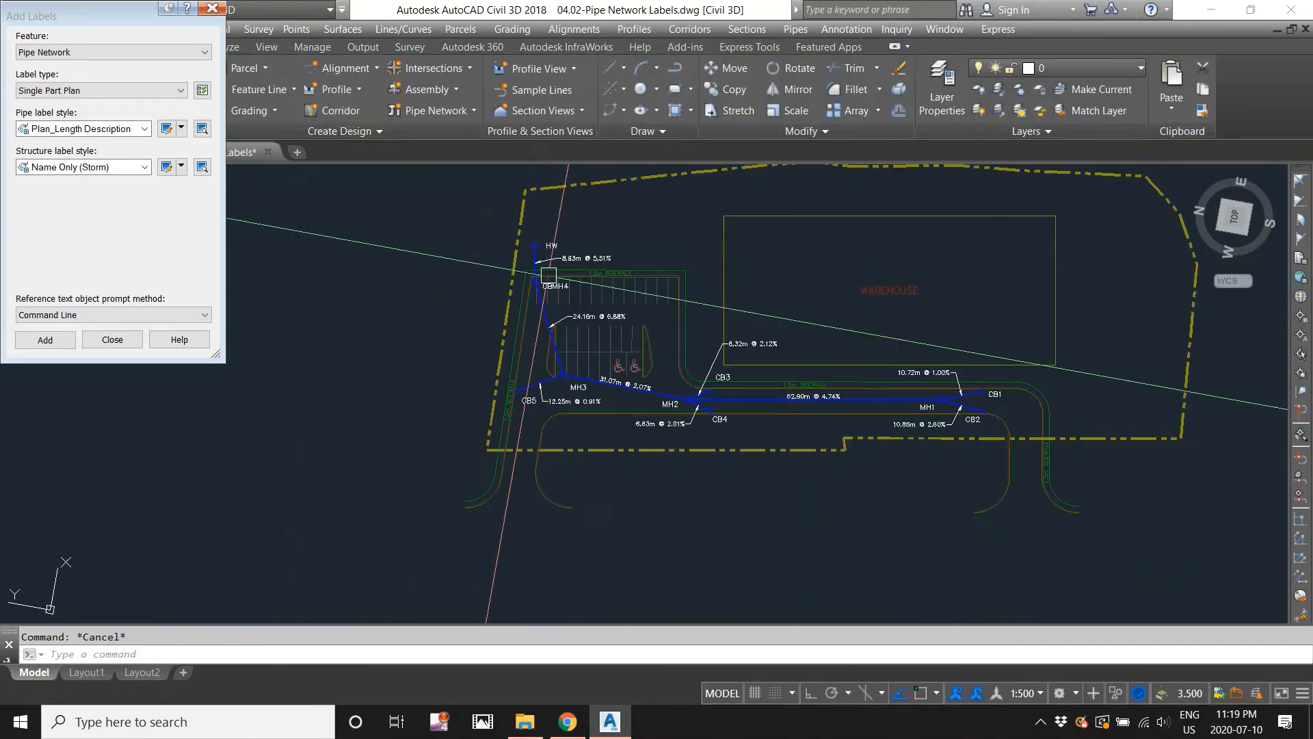
- Reset the MH2–CB3 pipe label and place it again above CB3, across the warehouse's lower-left corner, with a leader
scroll(599, 314, up, 4)
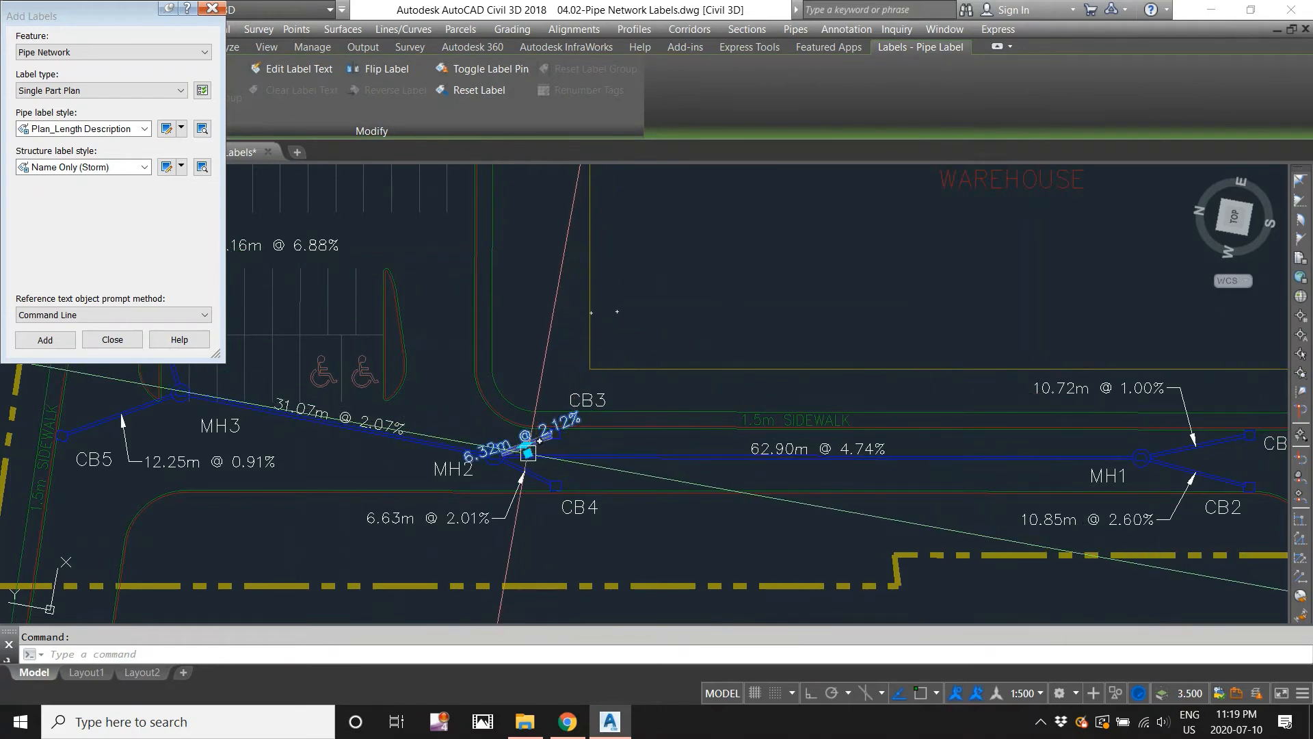
click(527, 452)
scroll(580, 370, up, 2)
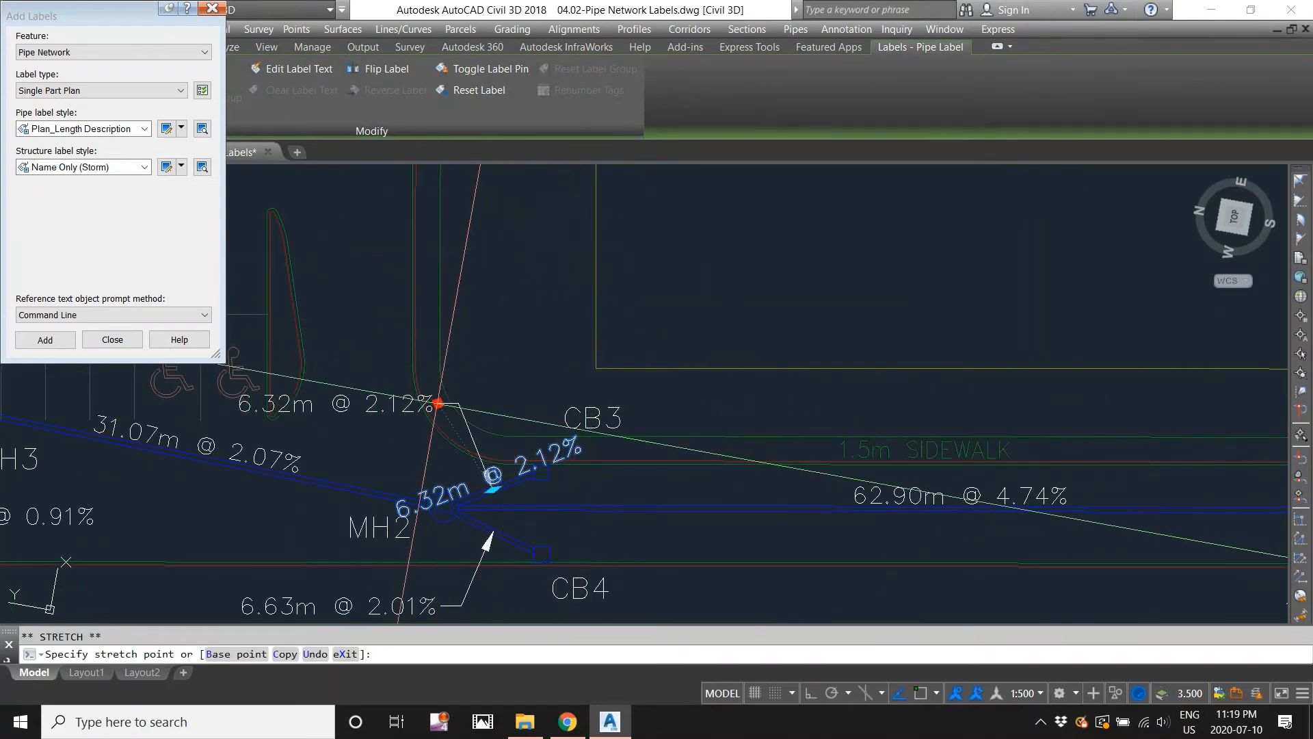
click(605, 301)
- Move the CB3 label right beside its catch basin, inside the curb line
click(553, 429)
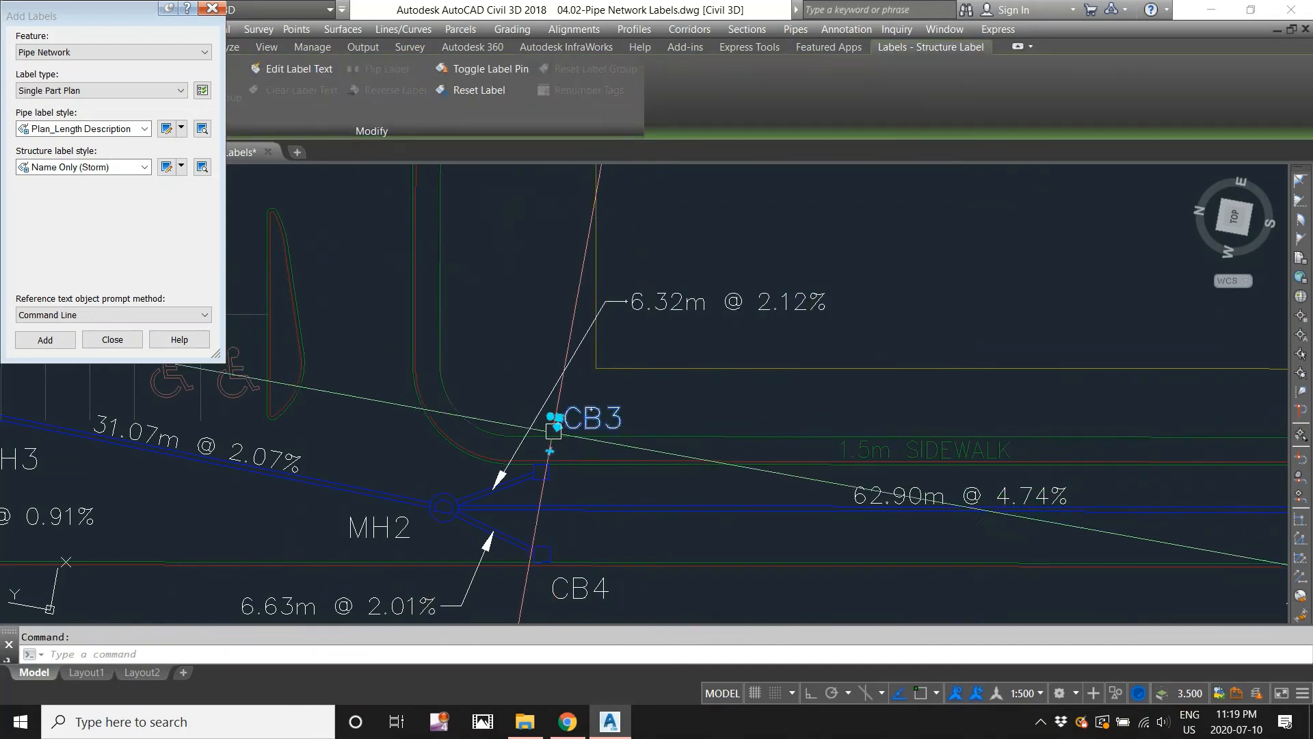
click(552, 417)
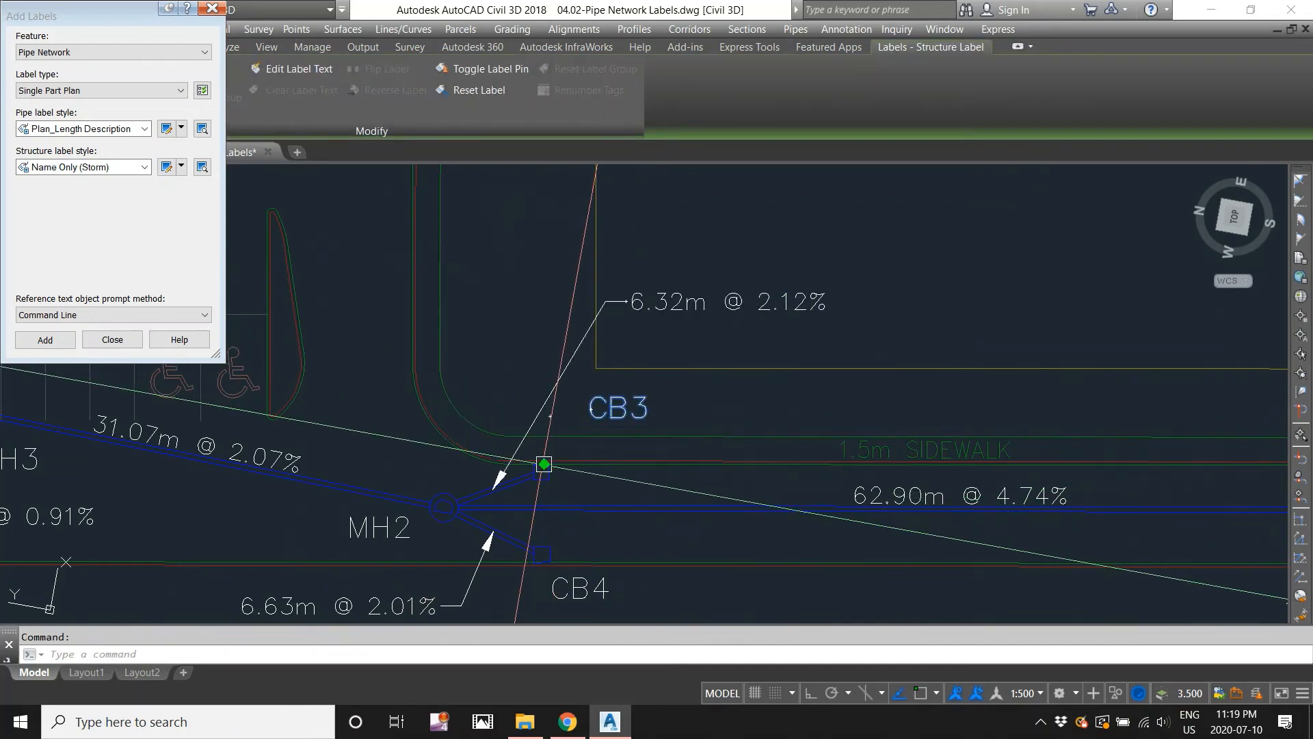
click(544, 465)
scroll(556, 481, up, 2)
click(547, 486)
key(Escape)
- Review the placement of the pipe and structure labels across the whole storm network, including the area around MH1
scroll(603, 335, down, 3)
scroll(637, 260, up, 1)
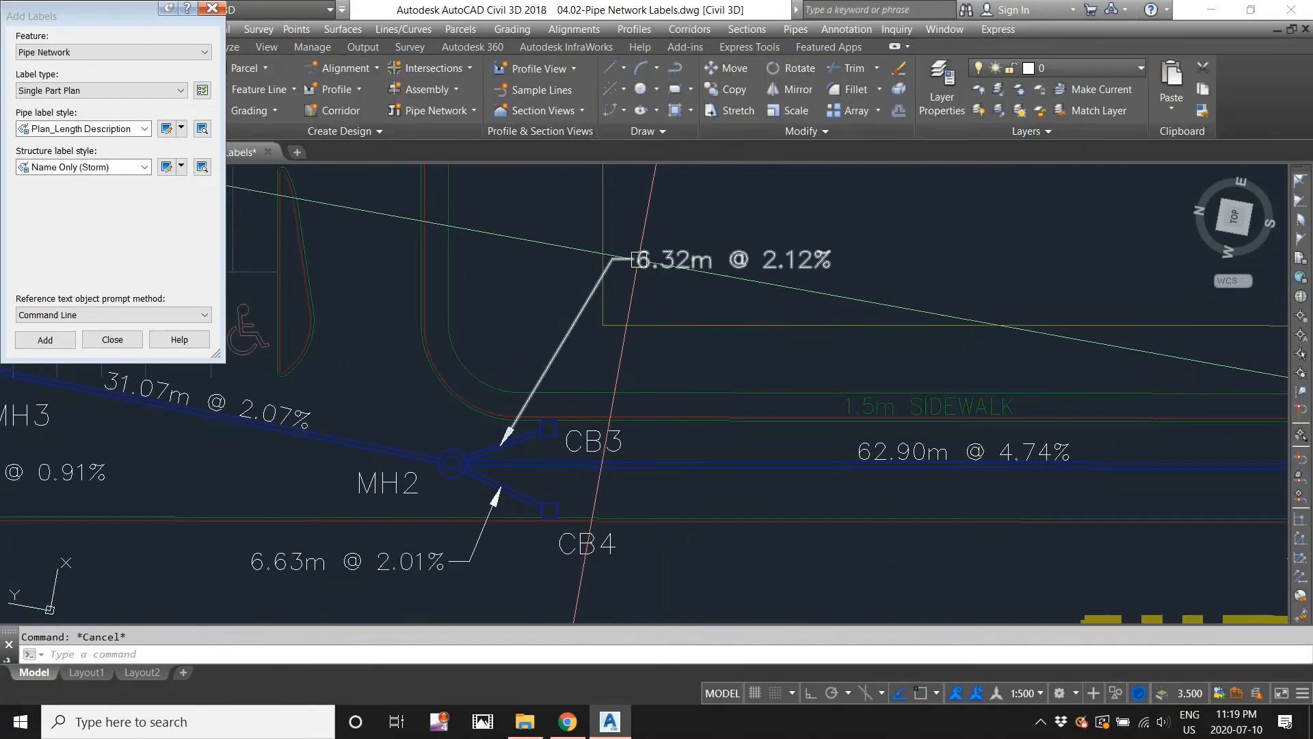
scroll(640, 259, down, 3)
scroll(698, 367, up, 2)
scroll(730, 384, down, 5)
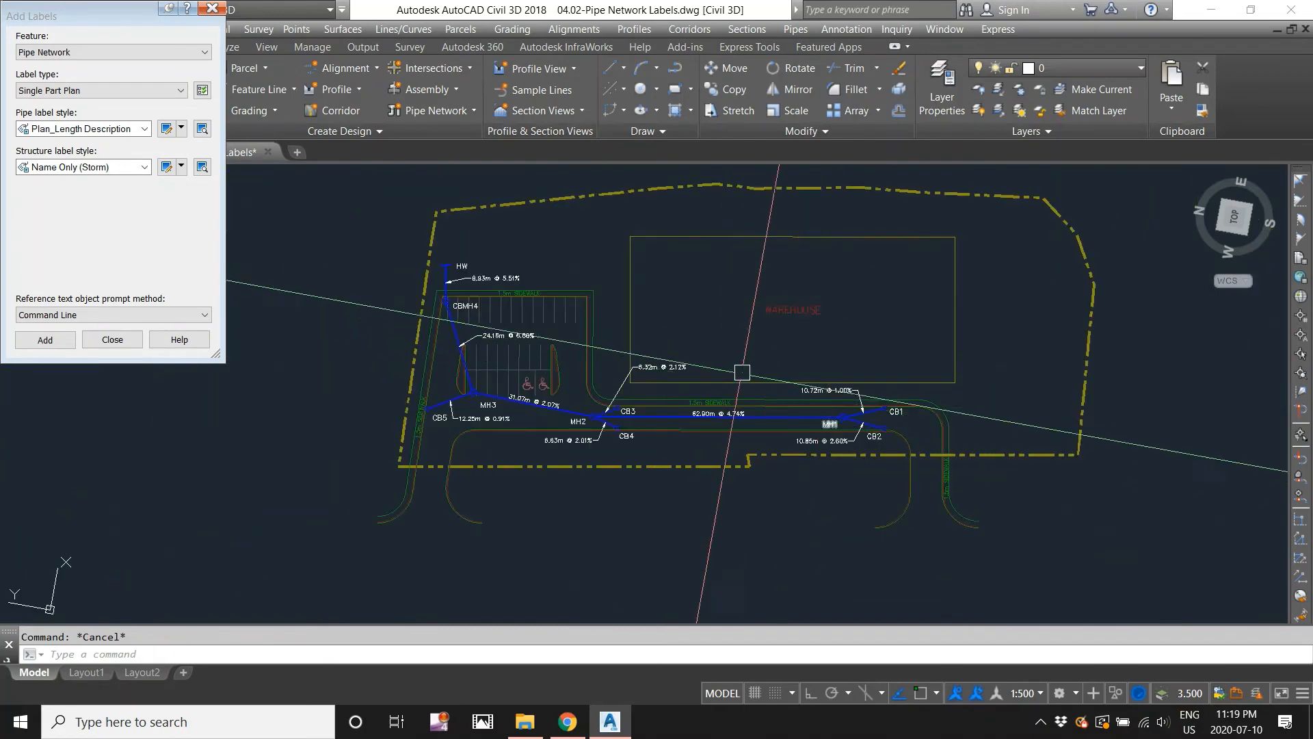
middle_drag(742, 372, 764, 418)
scroll(883, 511, up, 6)
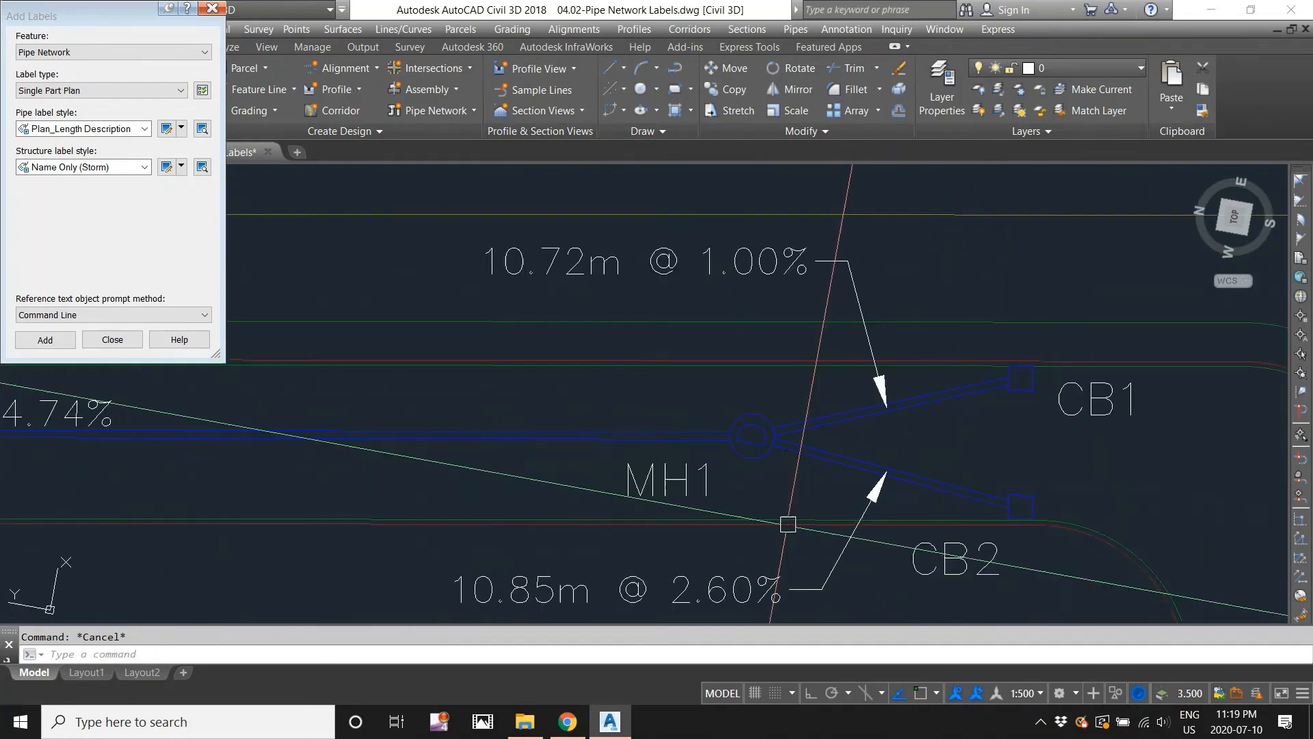
click(721, 471)
key(Escape)
scroll(674, 392, down, 6)
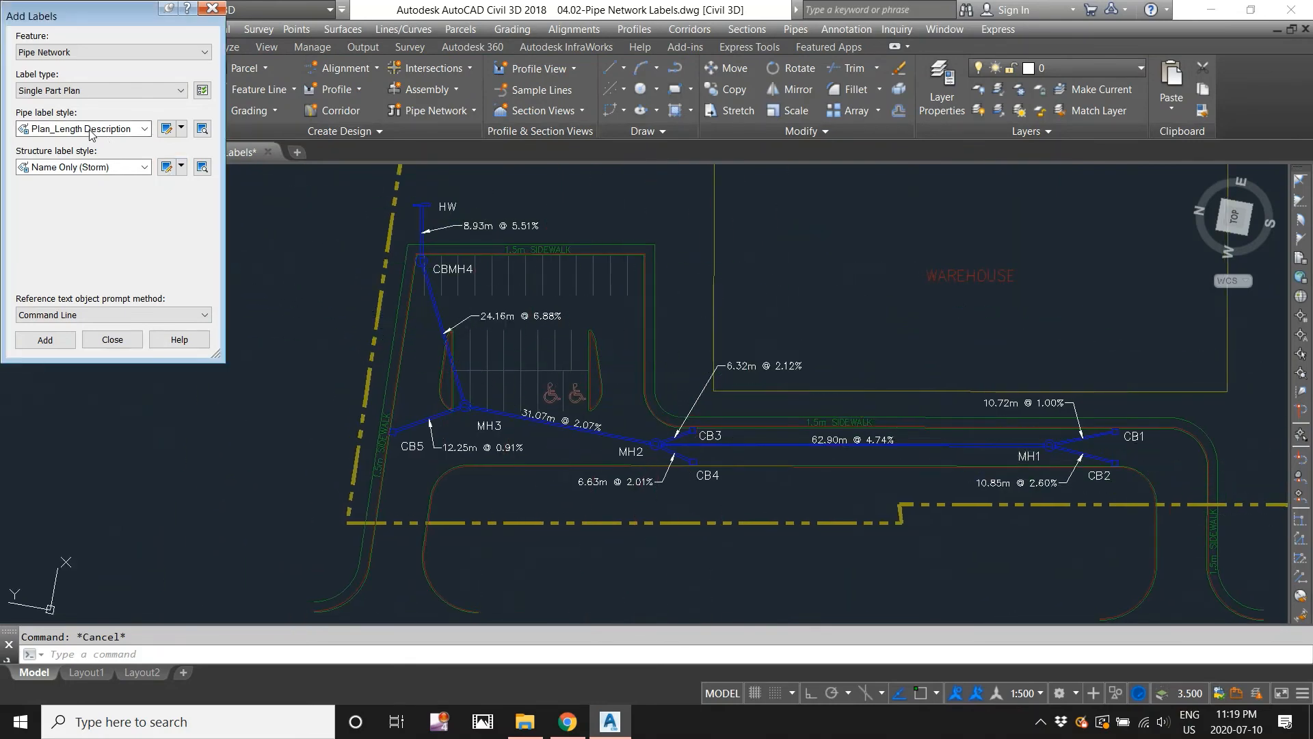
- Close the Add Labels dialog and review the labelled storm network across the whole site plan
click(581, 377)
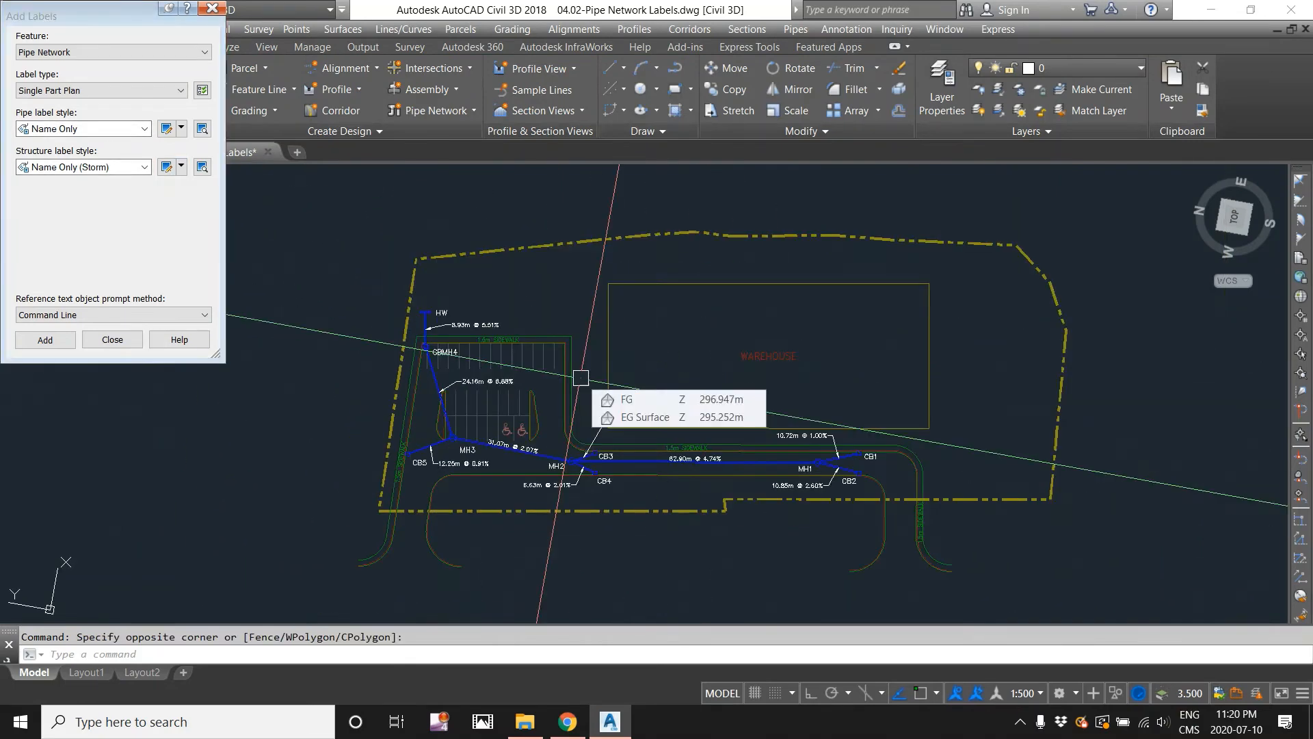
click(212, 9)
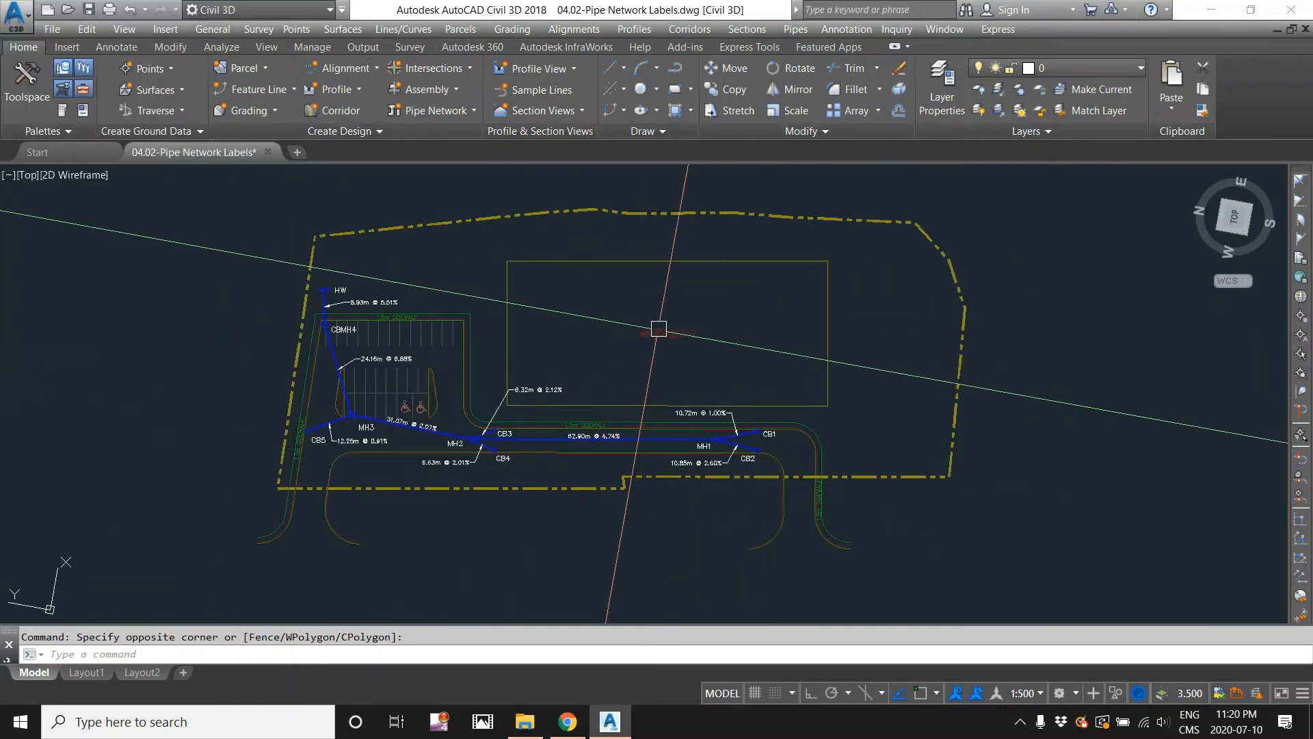
scroll(647, 342, down, 1)
scroll(645, 360, up, 2)
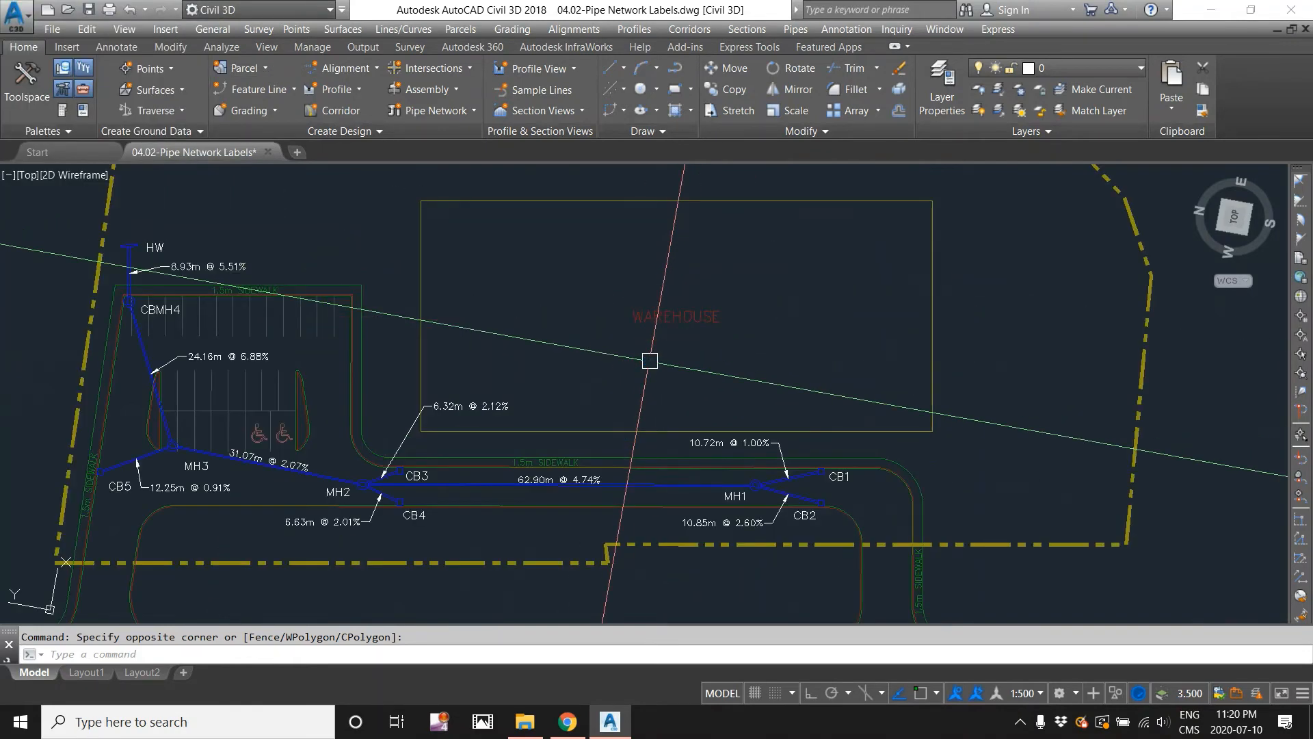
scroll(645, 357, down, 4)
scroll(729, 366, up, 1)
scroll(708, 382, up, 2)
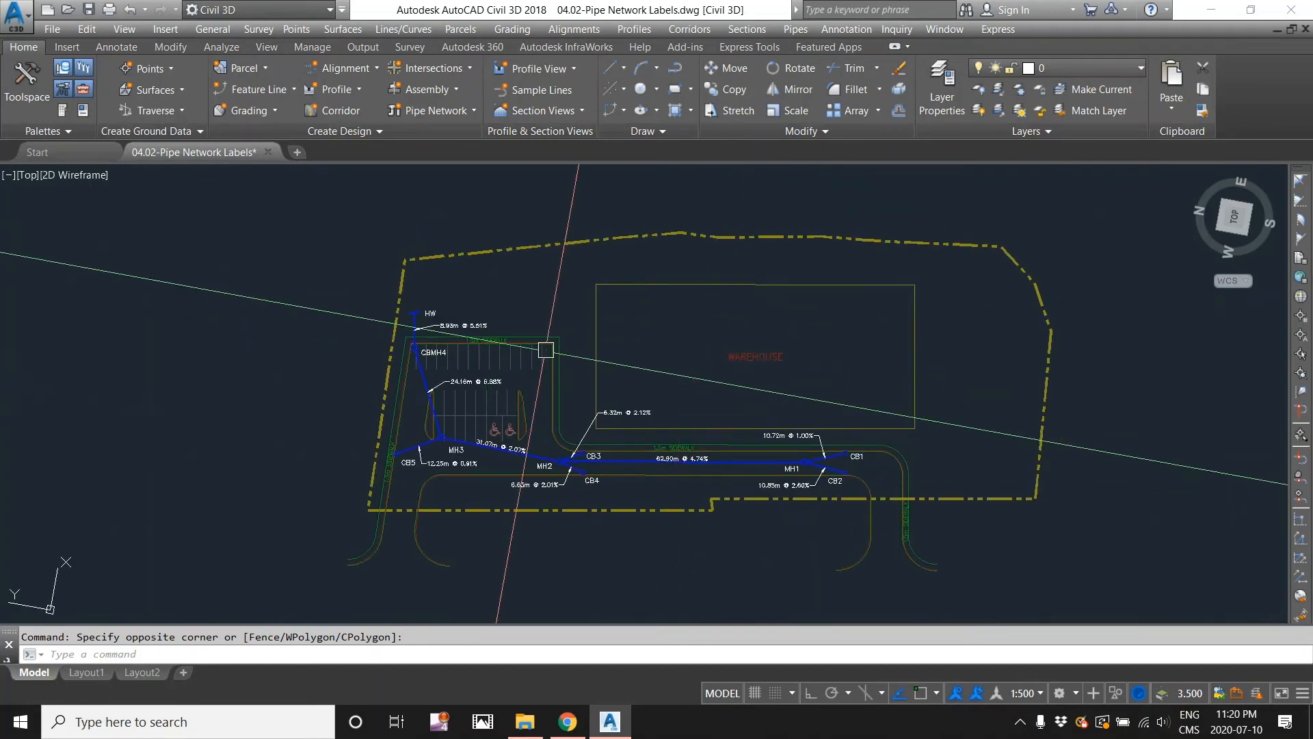
click(484, 325)
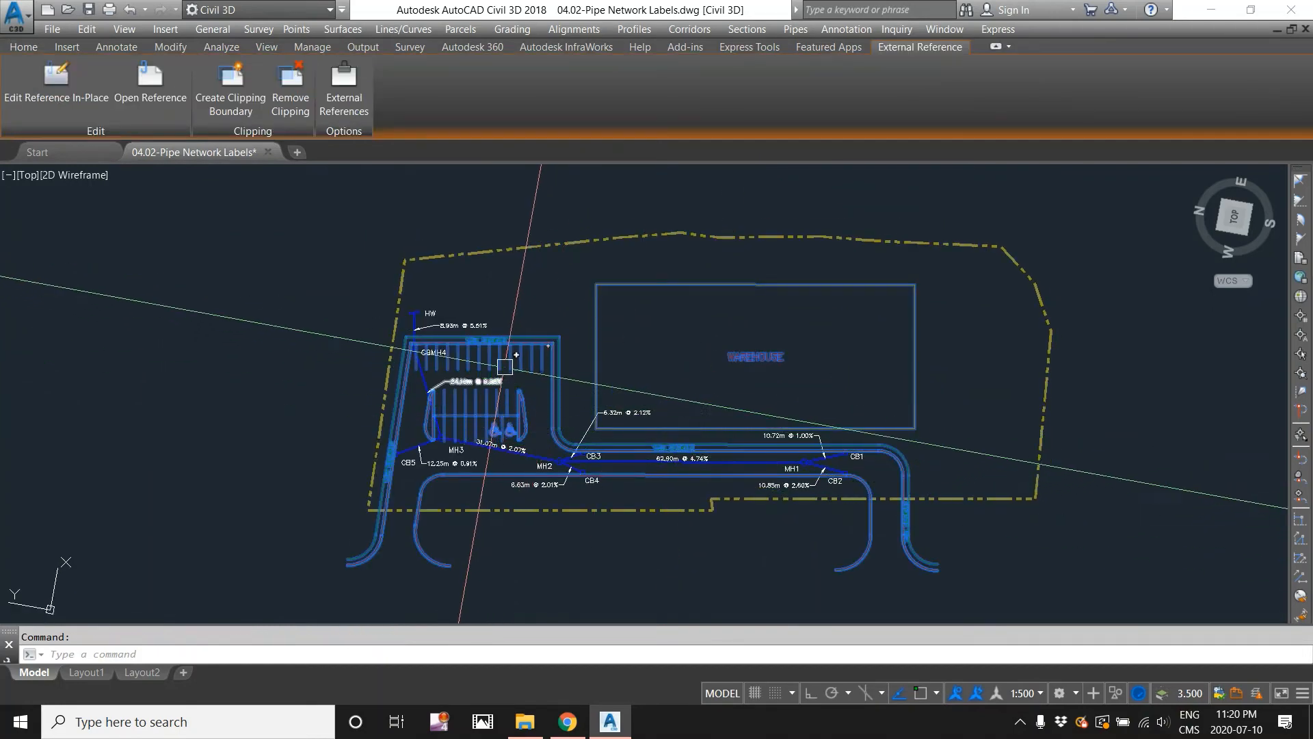
key(Escape)
scroll(507, 349, up, 2)
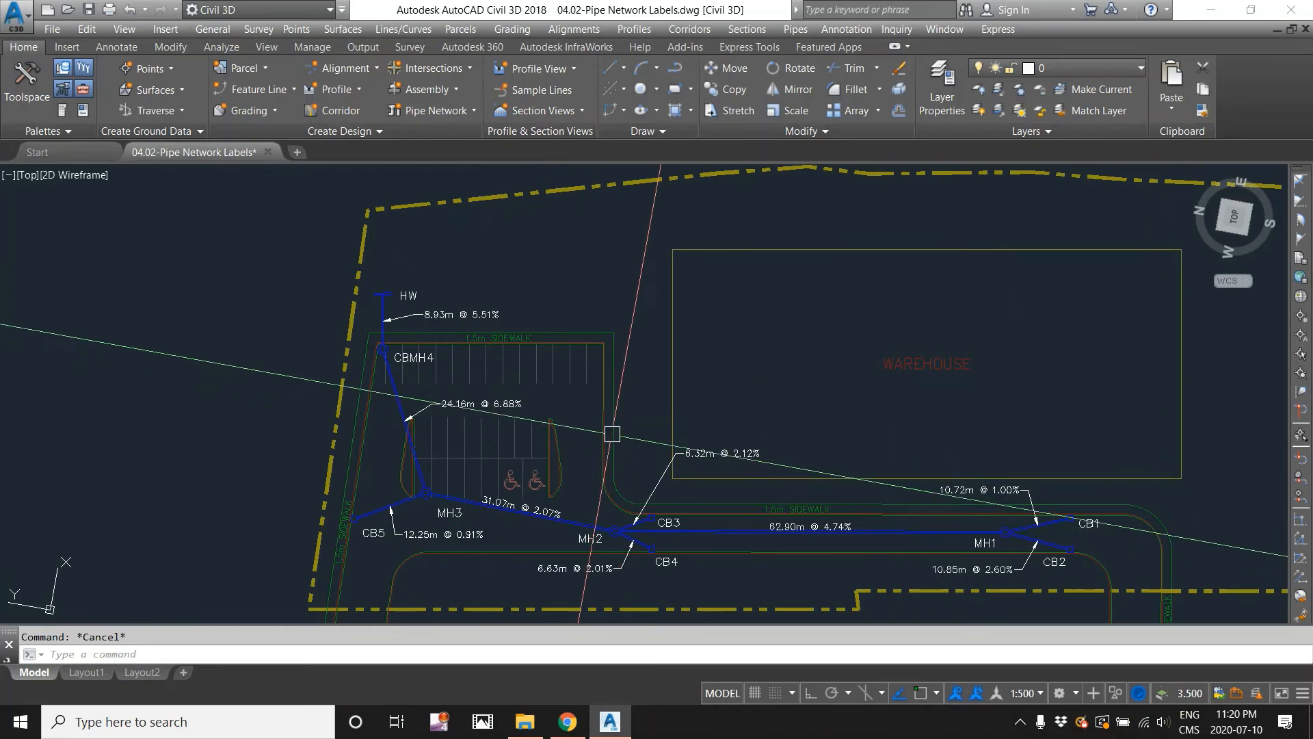
- Slide the CBMH4–MH3 pipe label's arrow up the pipe toward CBMH4 and move its text into the aisle between the parking rows
scroll(407, 407, up, 4)
click(412, 402)
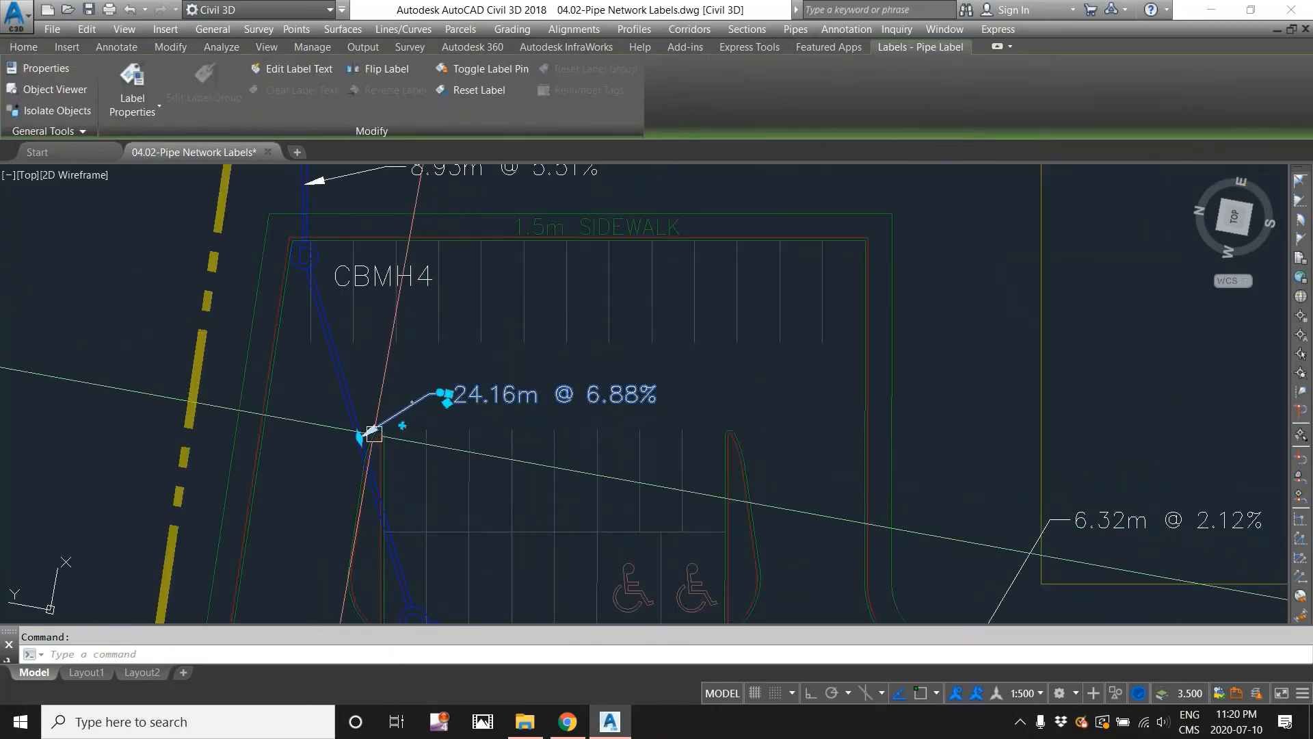
click(359, 436)
click(340, 393)
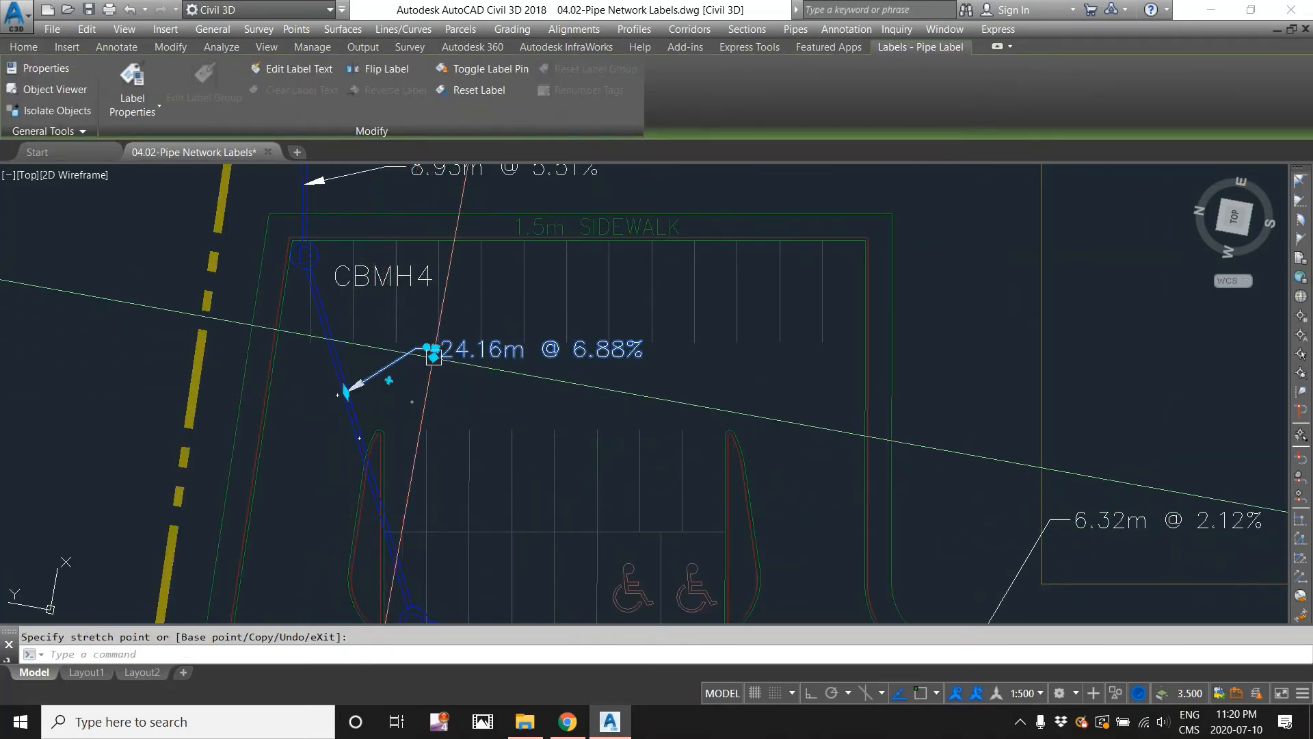
click(472, 373)
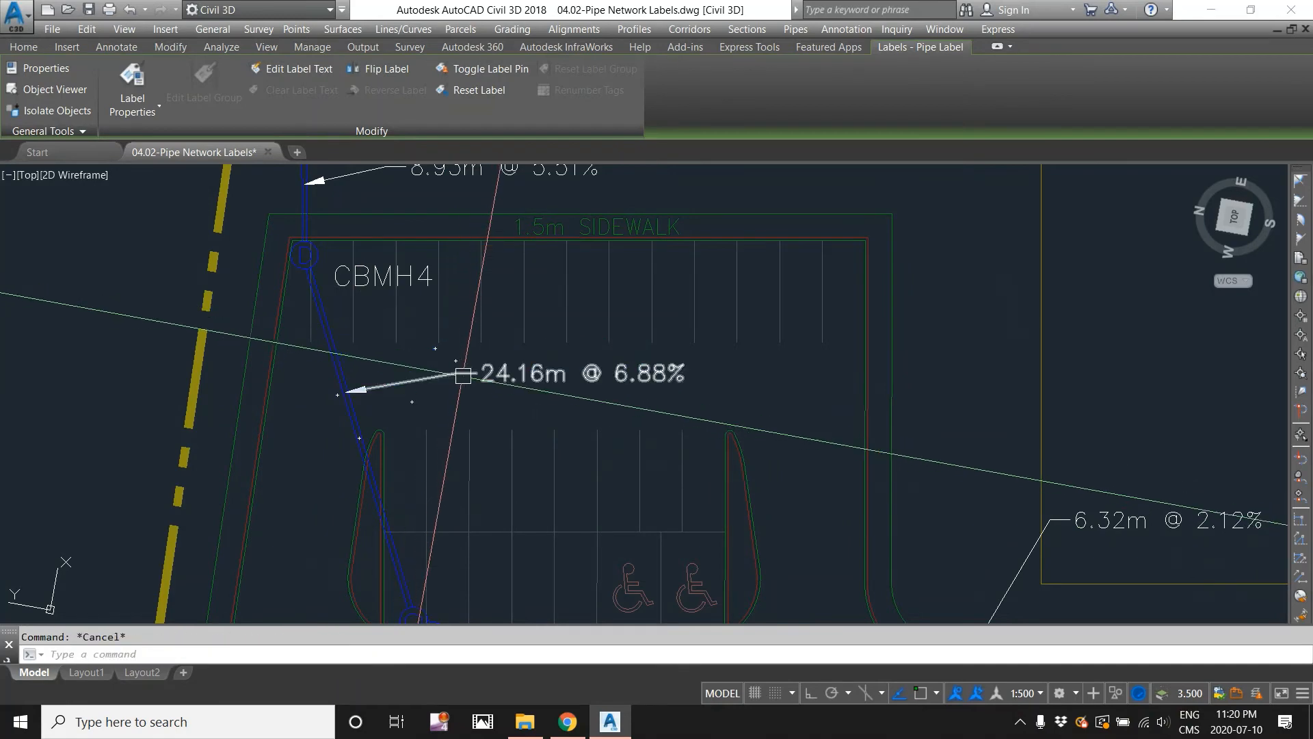
- Edit the CBMH4–MH3 pipe label's style, setting the Pipe Text height in its layout to 3.00 mm
right_click(483, 373)
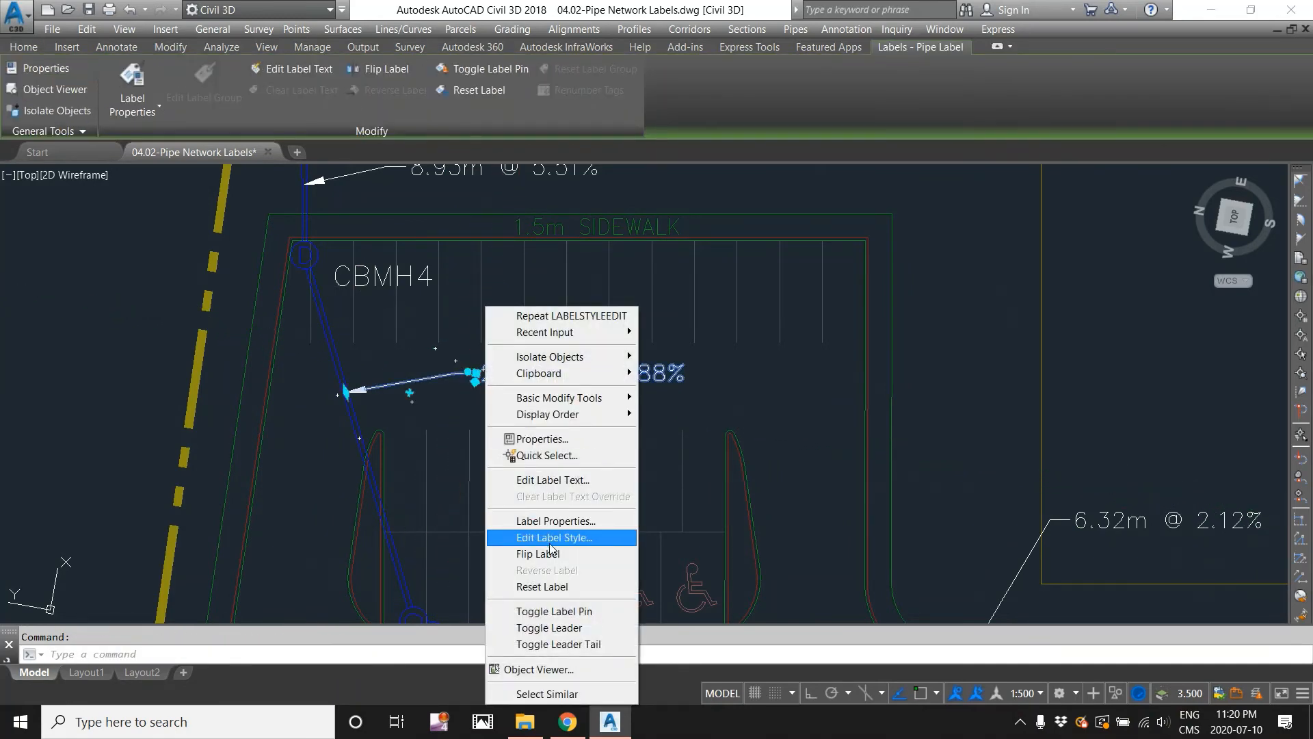
click(551, 538)
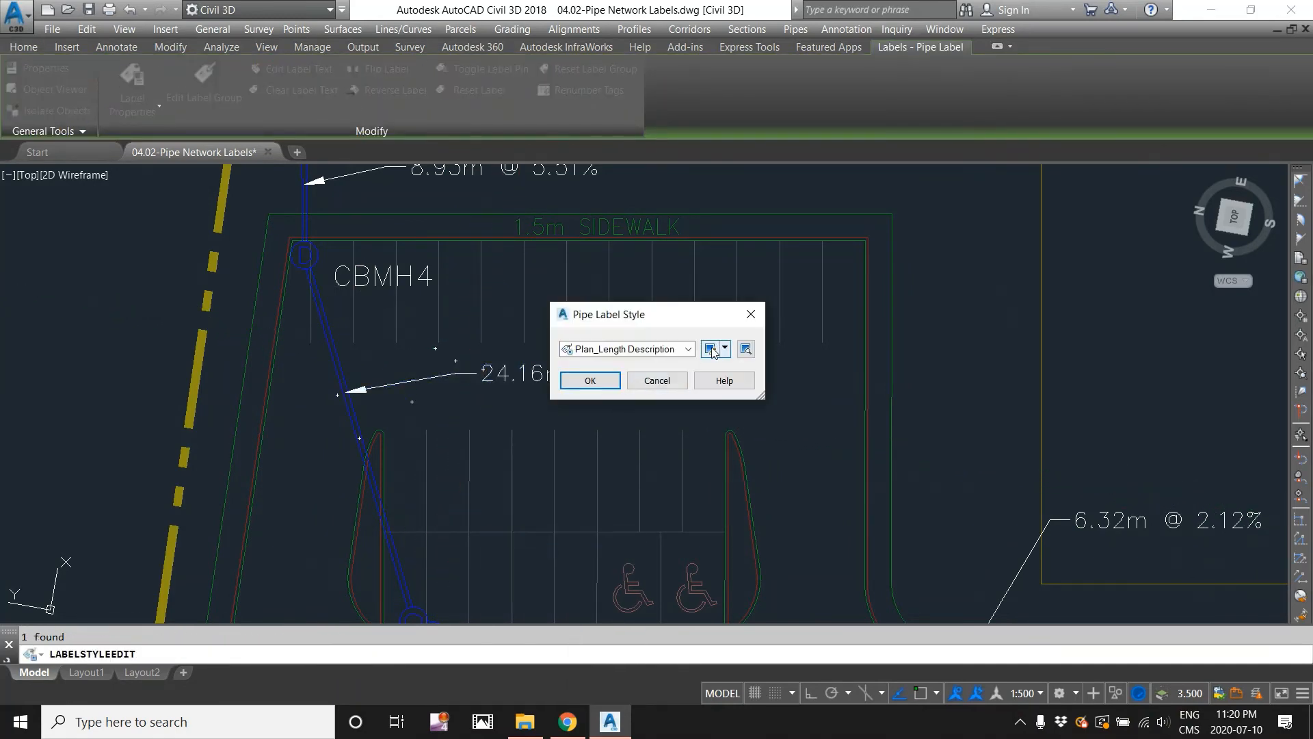
click(726, 348)
click(745, 408)
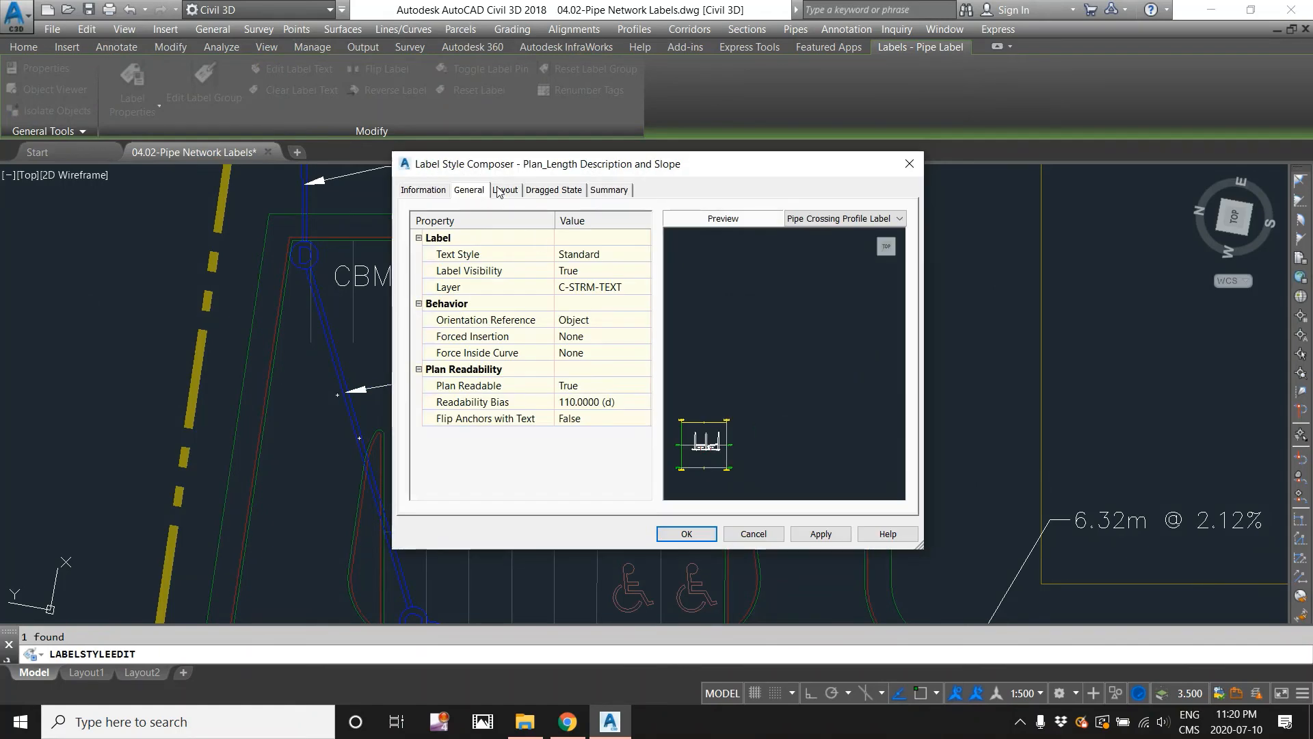
click(505, 190)
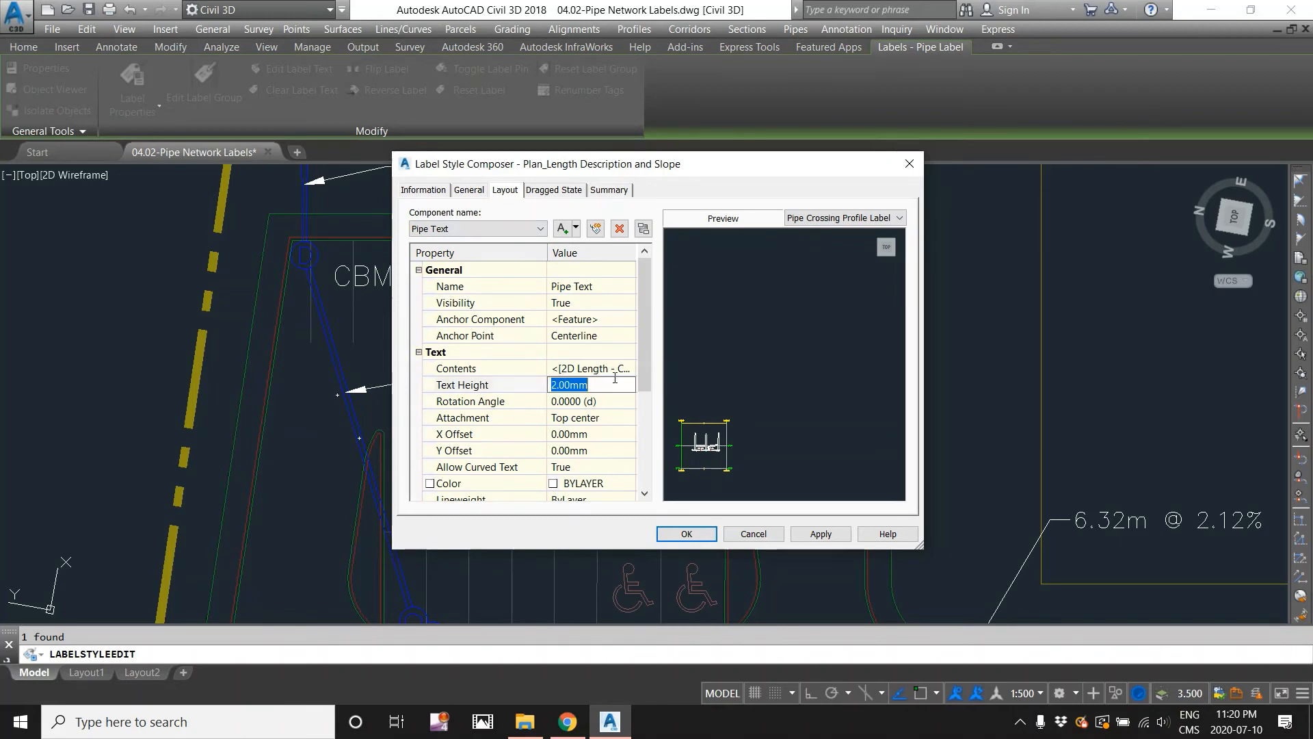
click(701, 539)
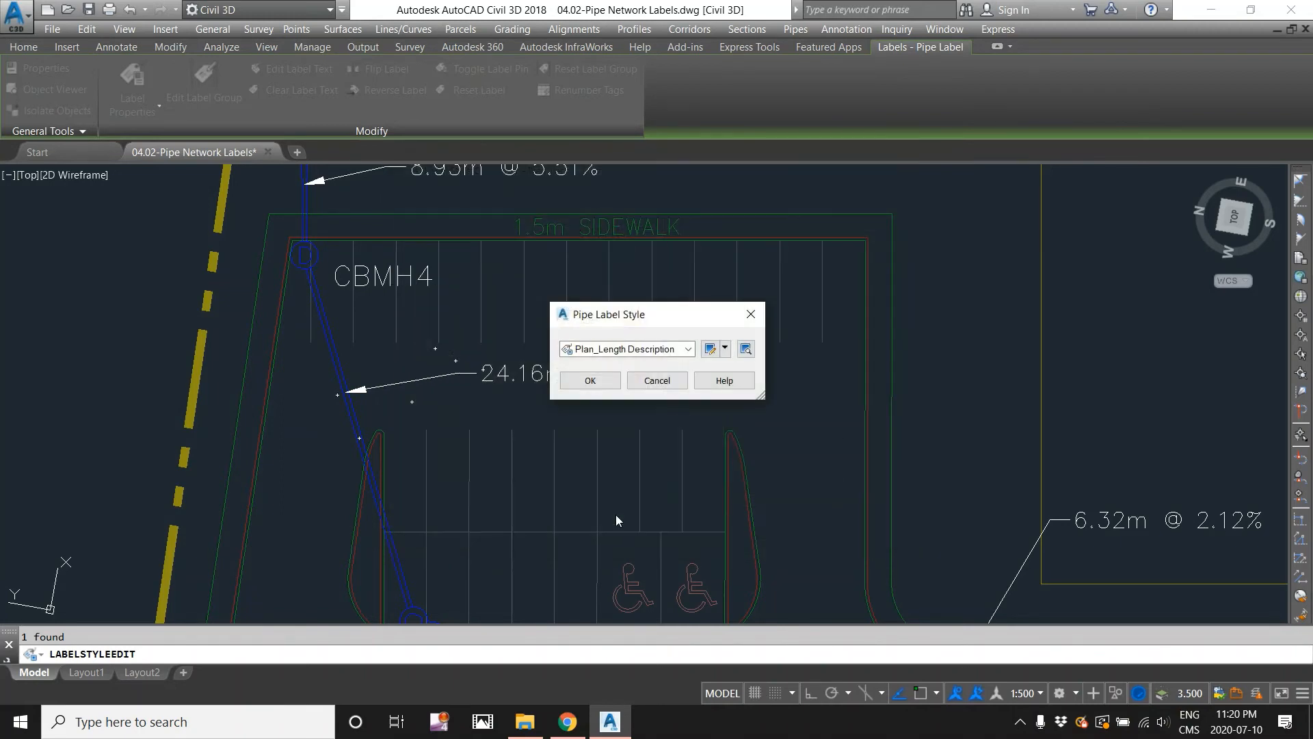
click(589, 380)
key(Escape)
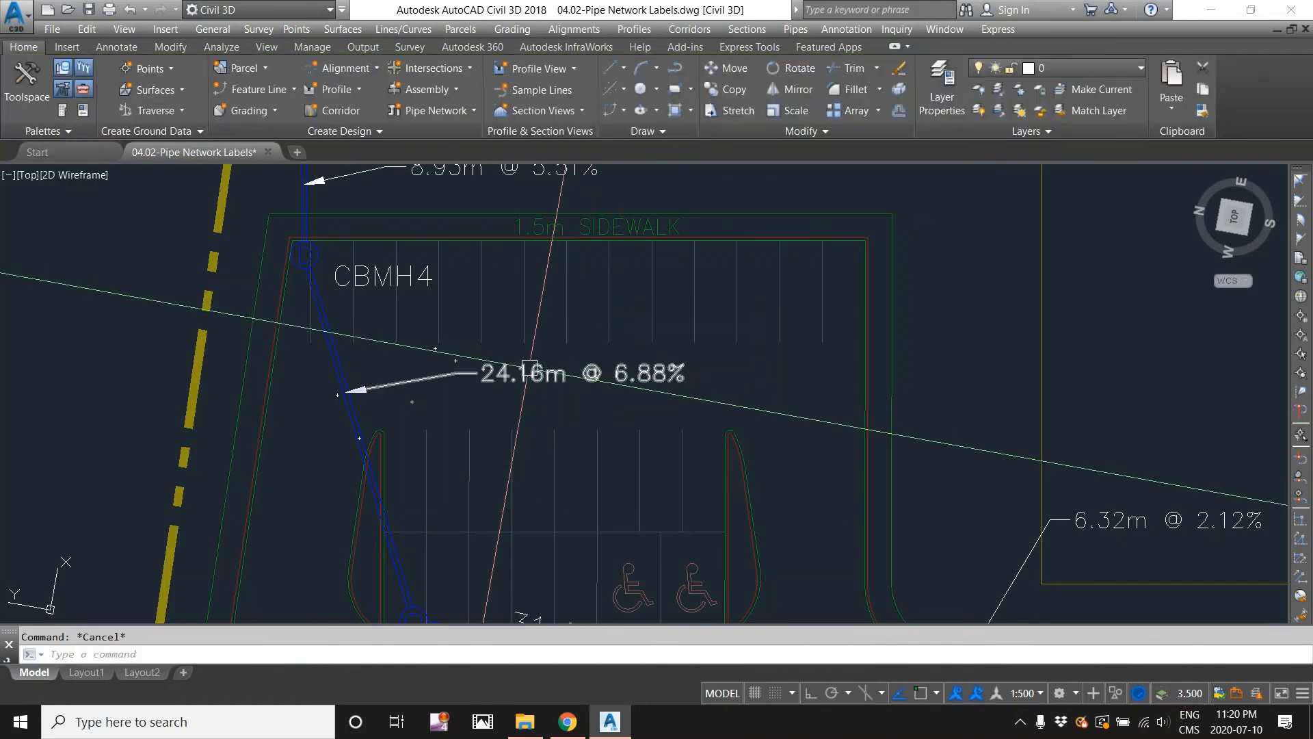
- Set the dragged state text height of the Plan_Length Description and Slope pipe label style to 3.5 mm
right_click(530, 368)
click(623, 538)
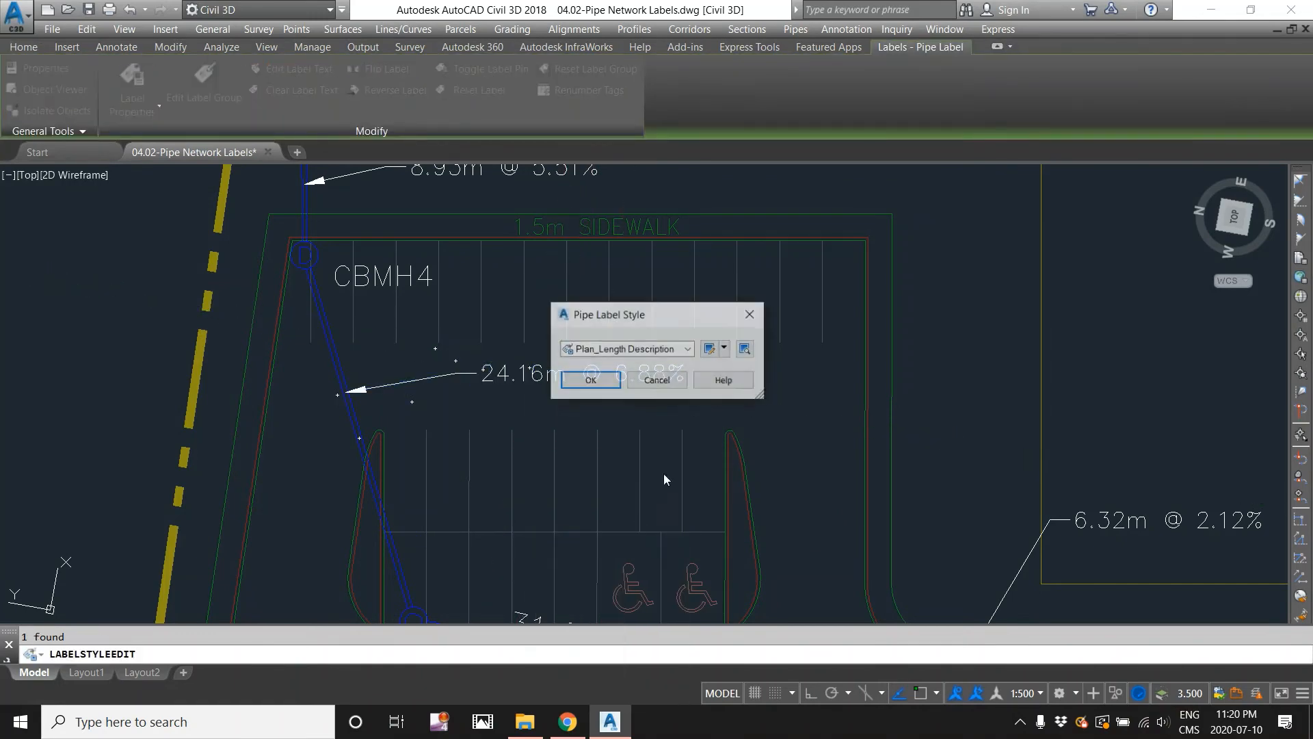
click(727, 350)
click(754, 409)
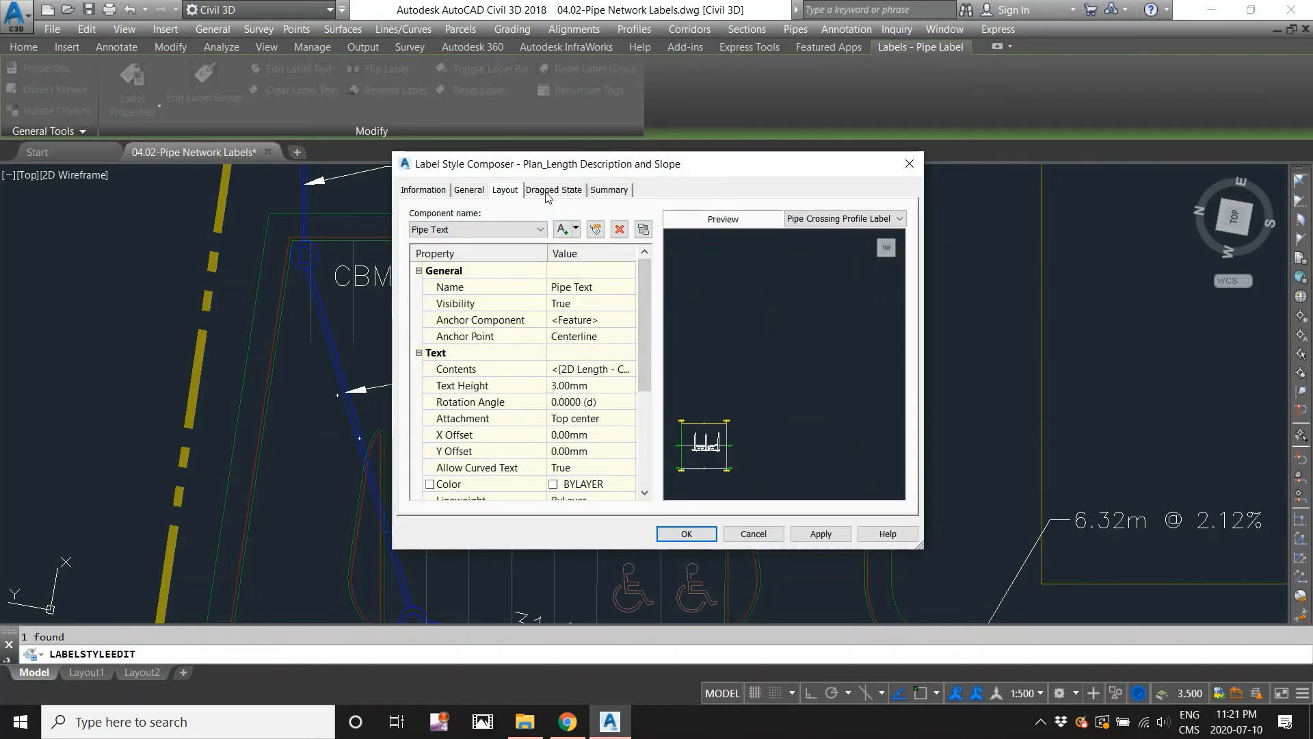
click(548, 193)
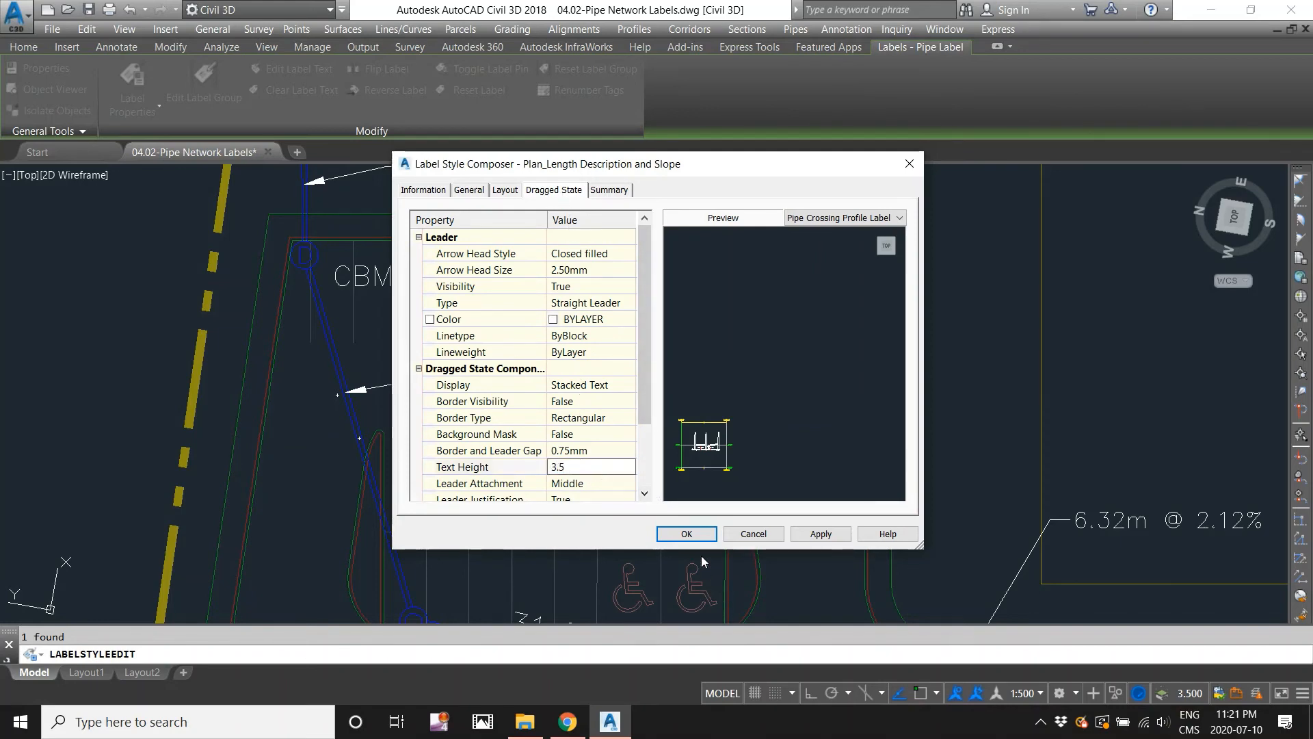
click(686, 534)
click(590, 381)
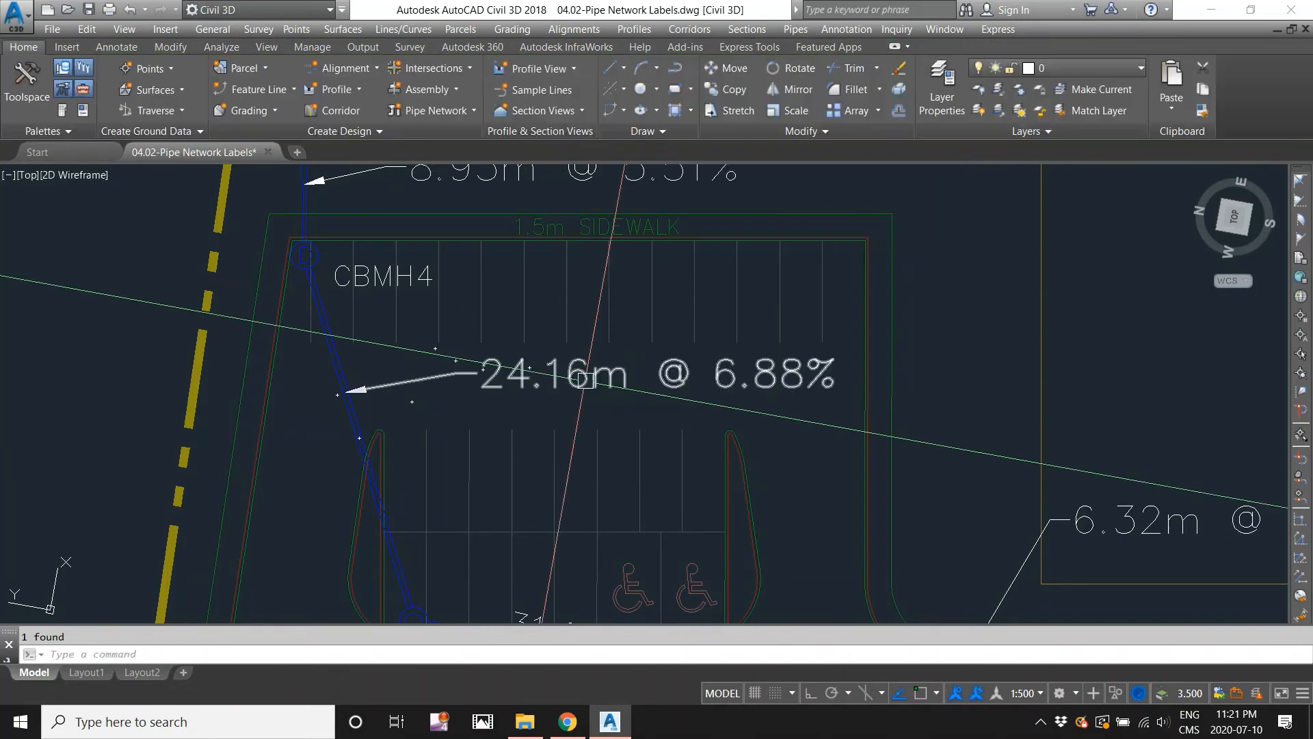
- Set both the layout and dragged state text heights of the Plan_Length Description and Slope label style to 2 mm
click(576, 375)
right_click(576, 375)
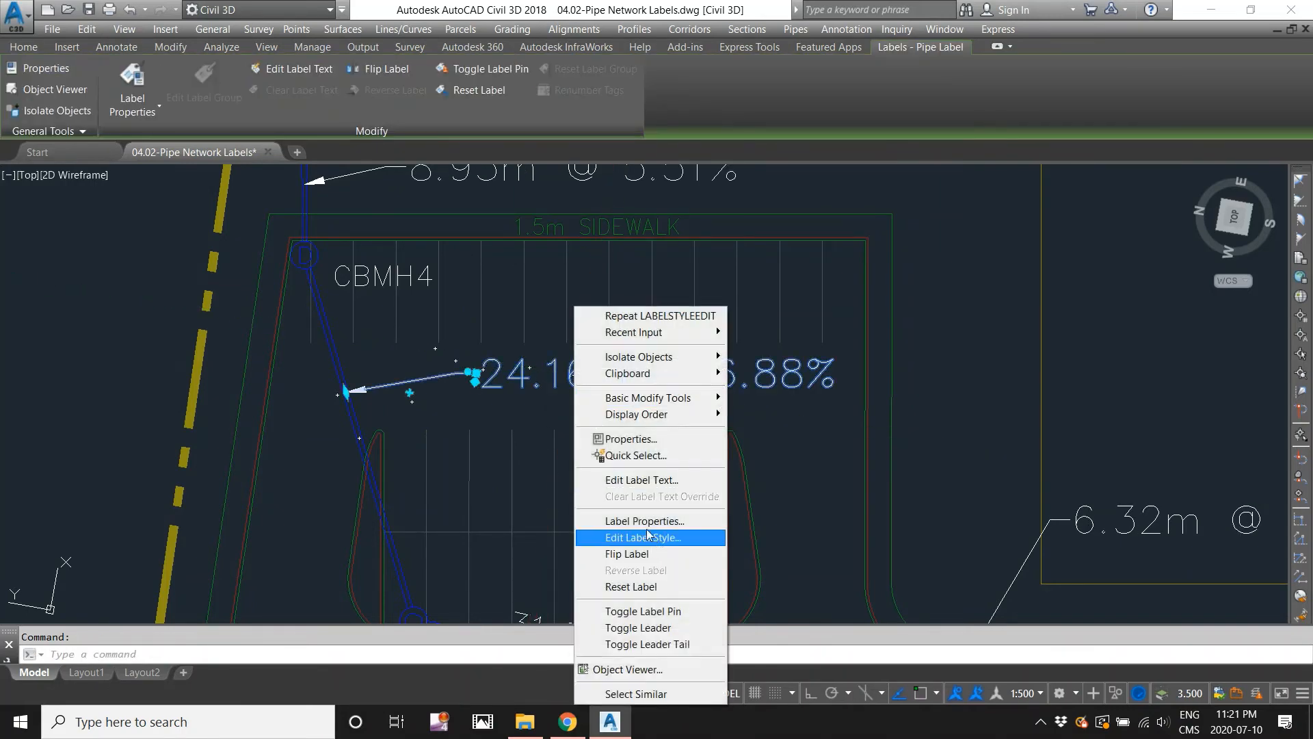
click(656, 538)
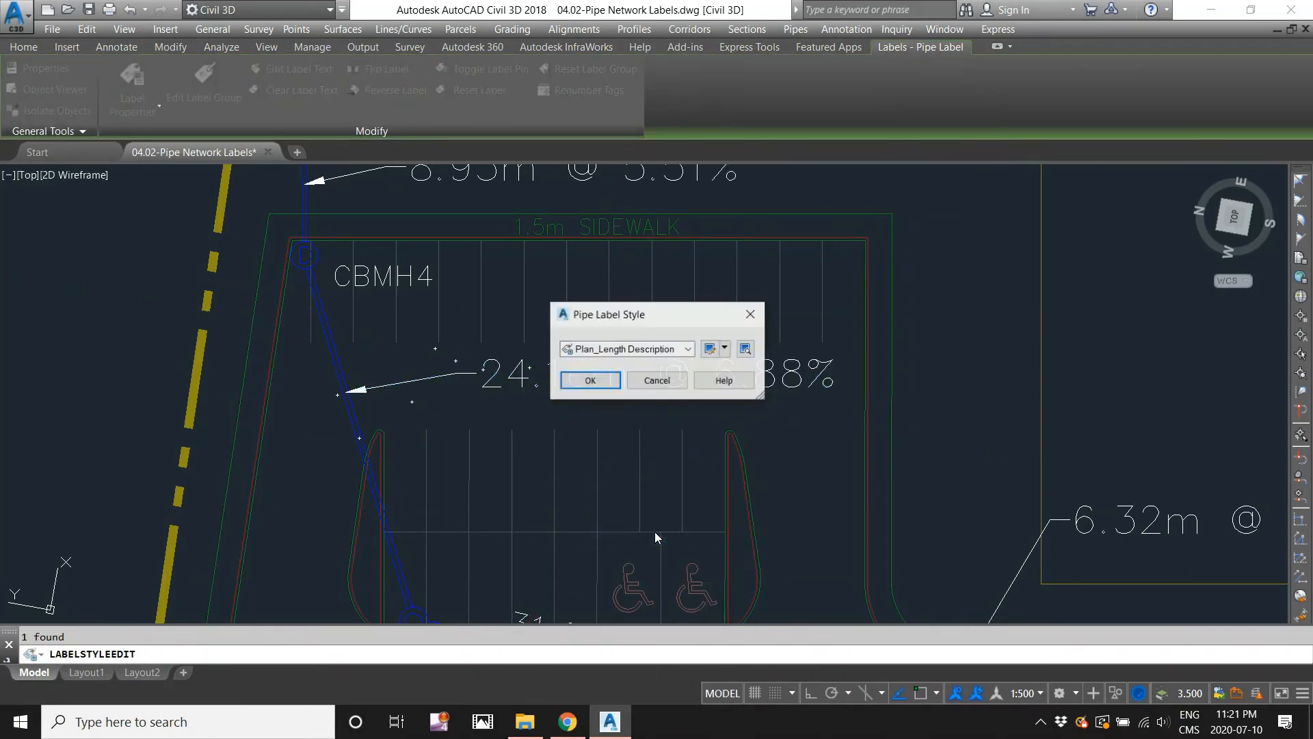
click(725, 349)
click(780, 411)
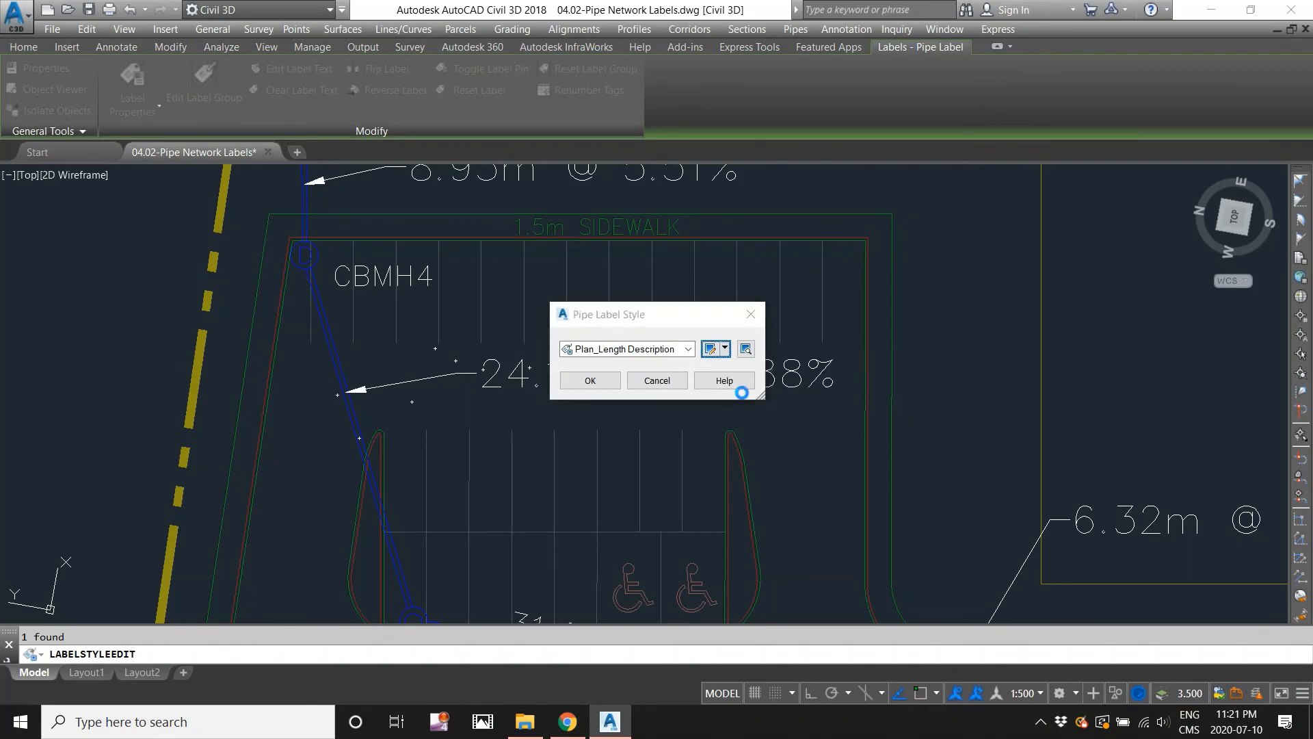
click(505, 190)
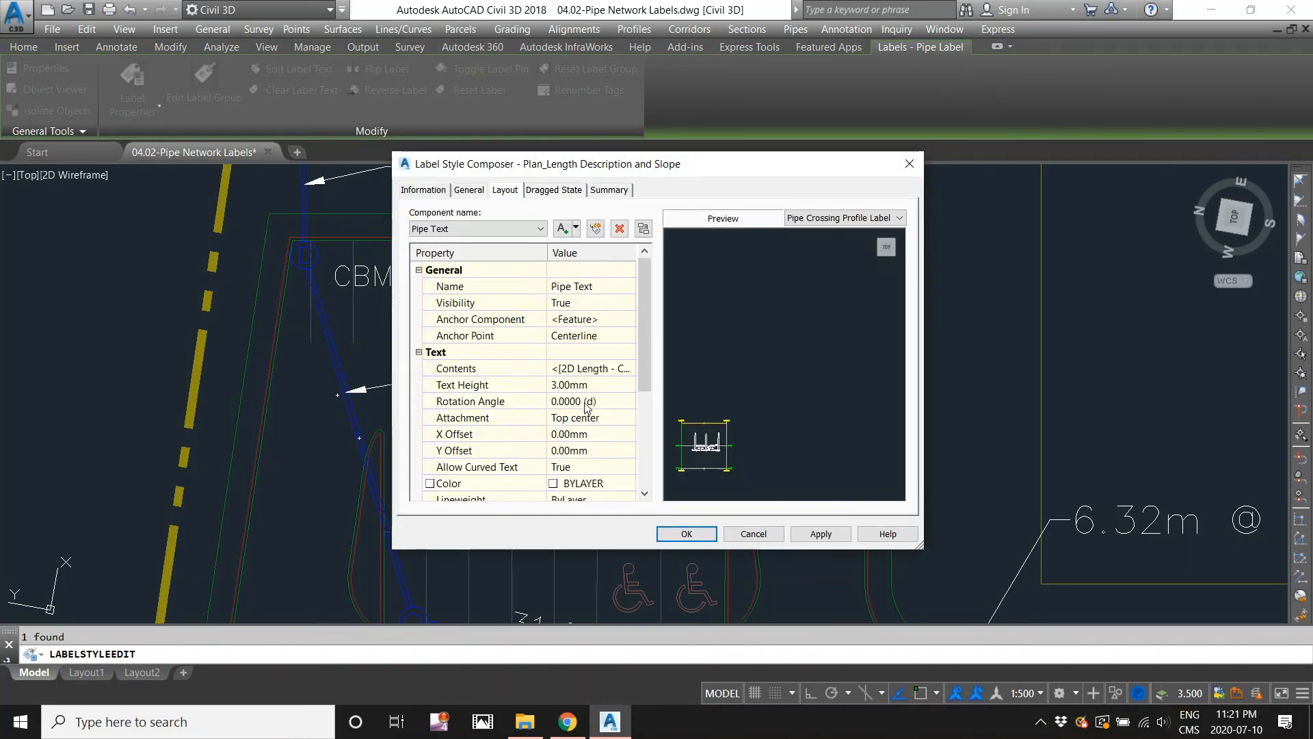
click(554, 191)
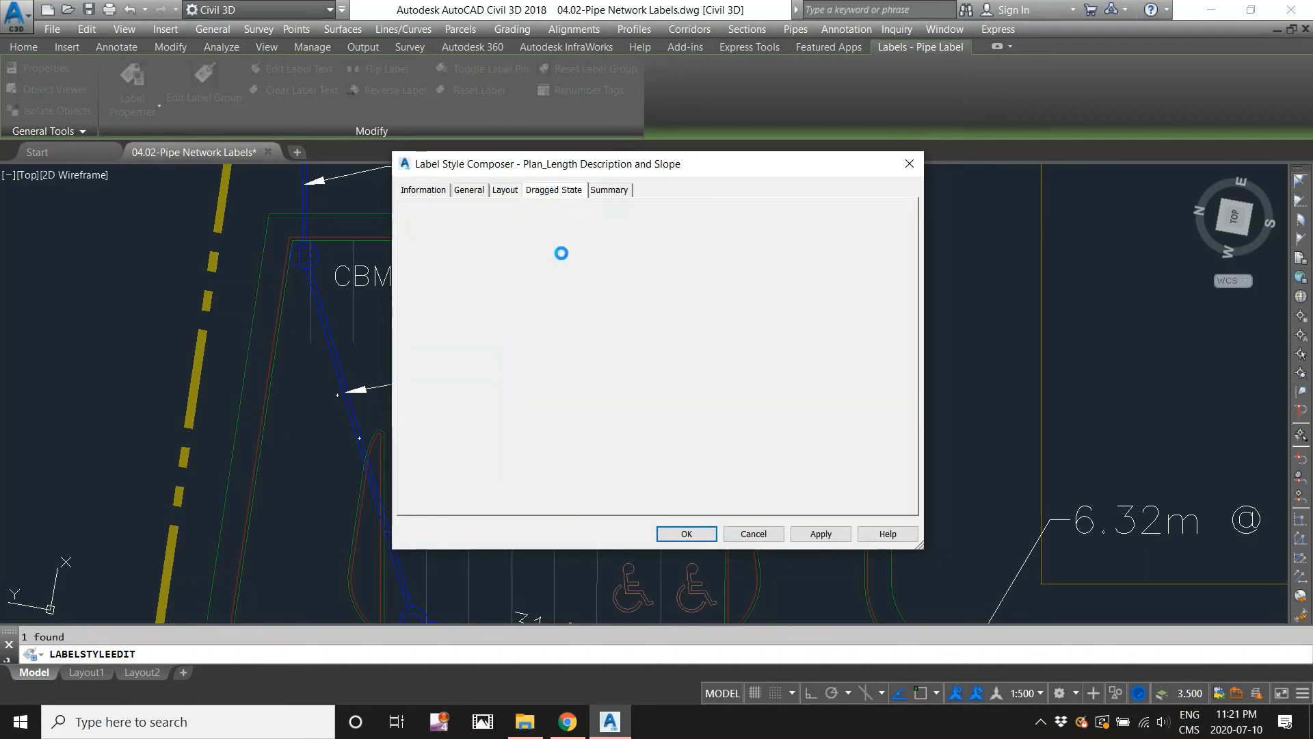
click(585, 467)
text(2)
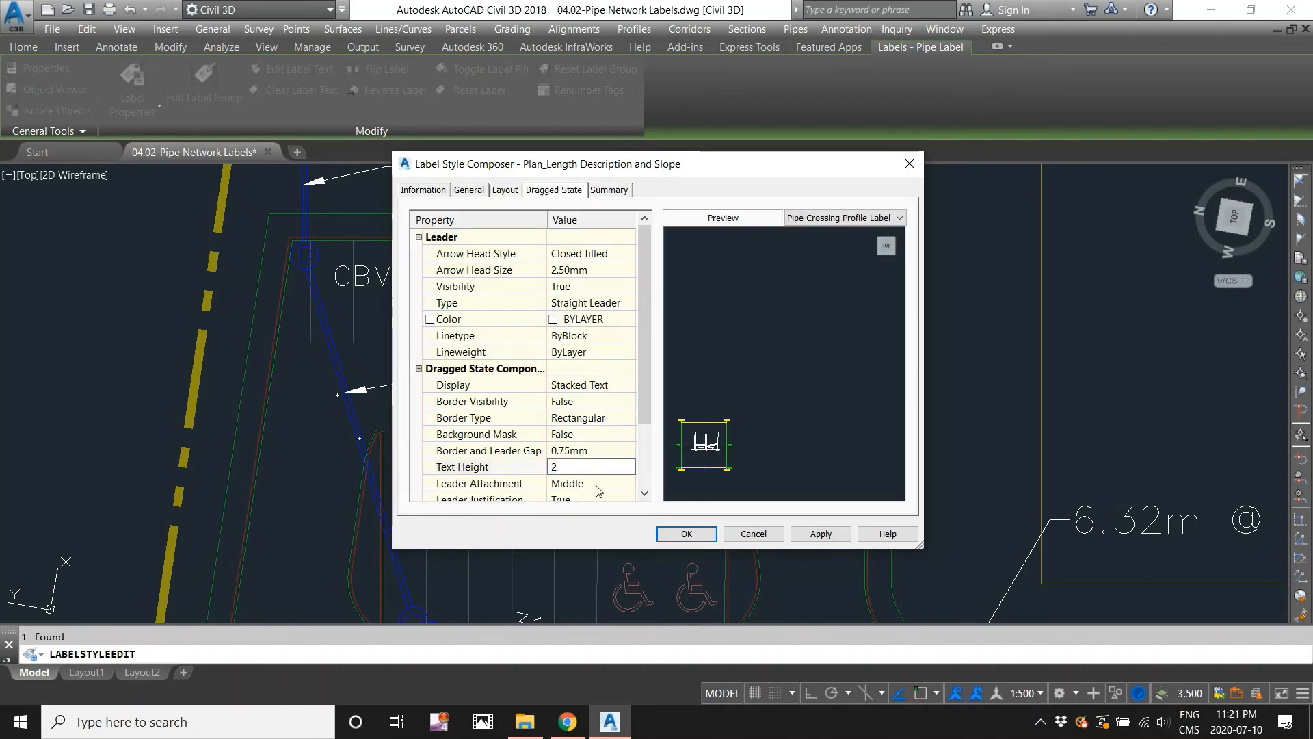
click(681, 535)
click(592, 384)
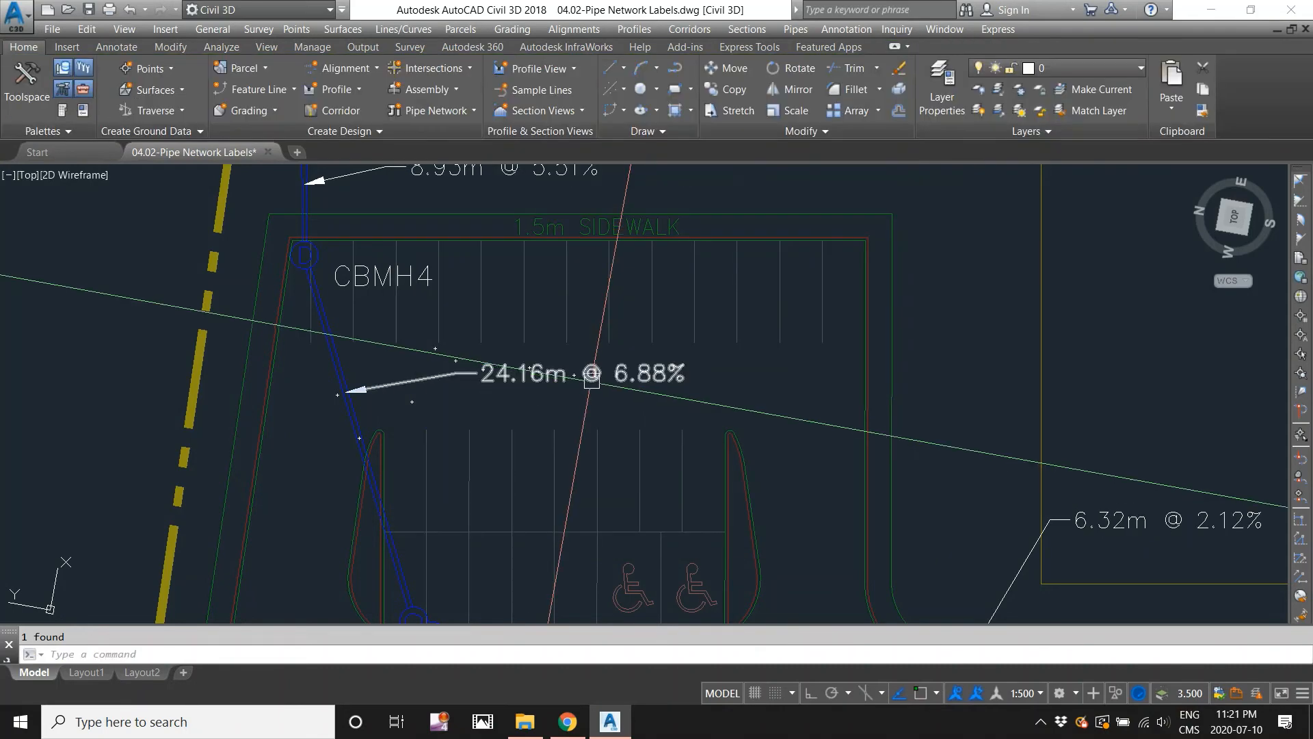
- Open the Pipe Text component's contents for editing in the Plan_Length Description and Slope label style
click(586, 373)
right_click(586, 374)
click(673, 538)
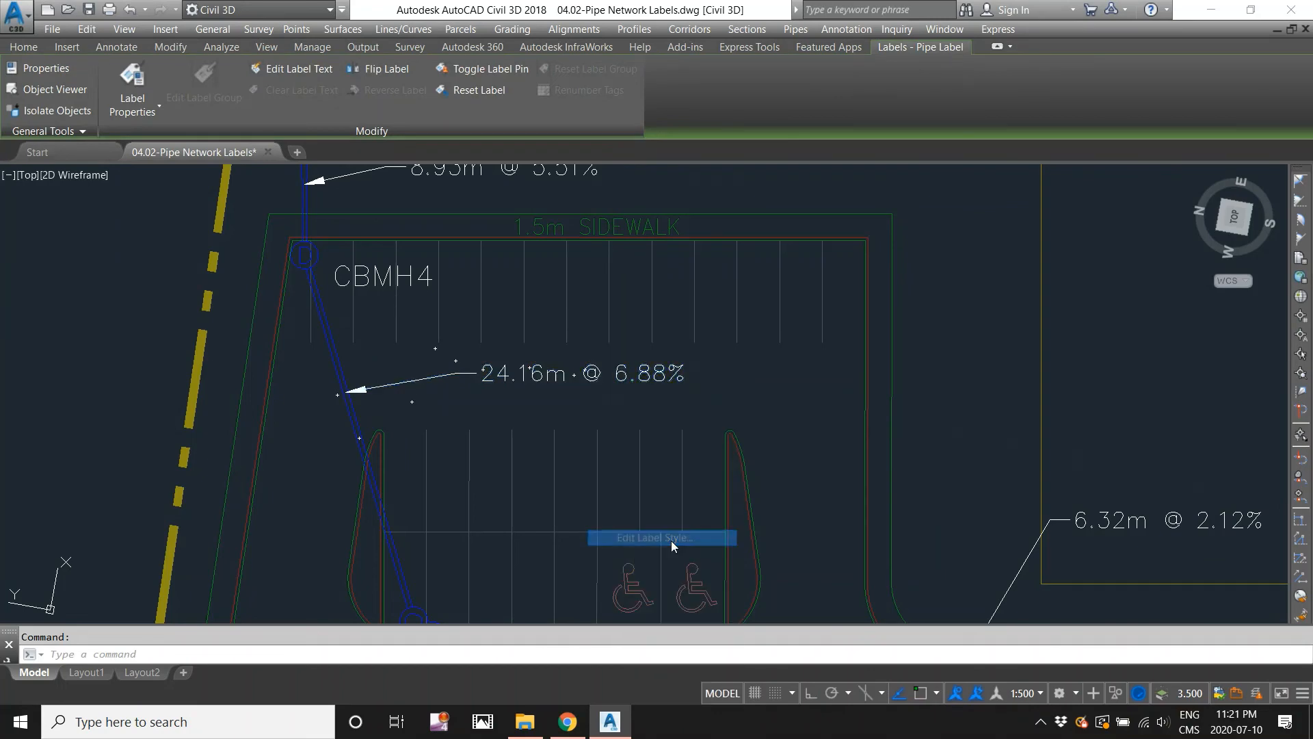
click(726, 351)
click(747, 406)
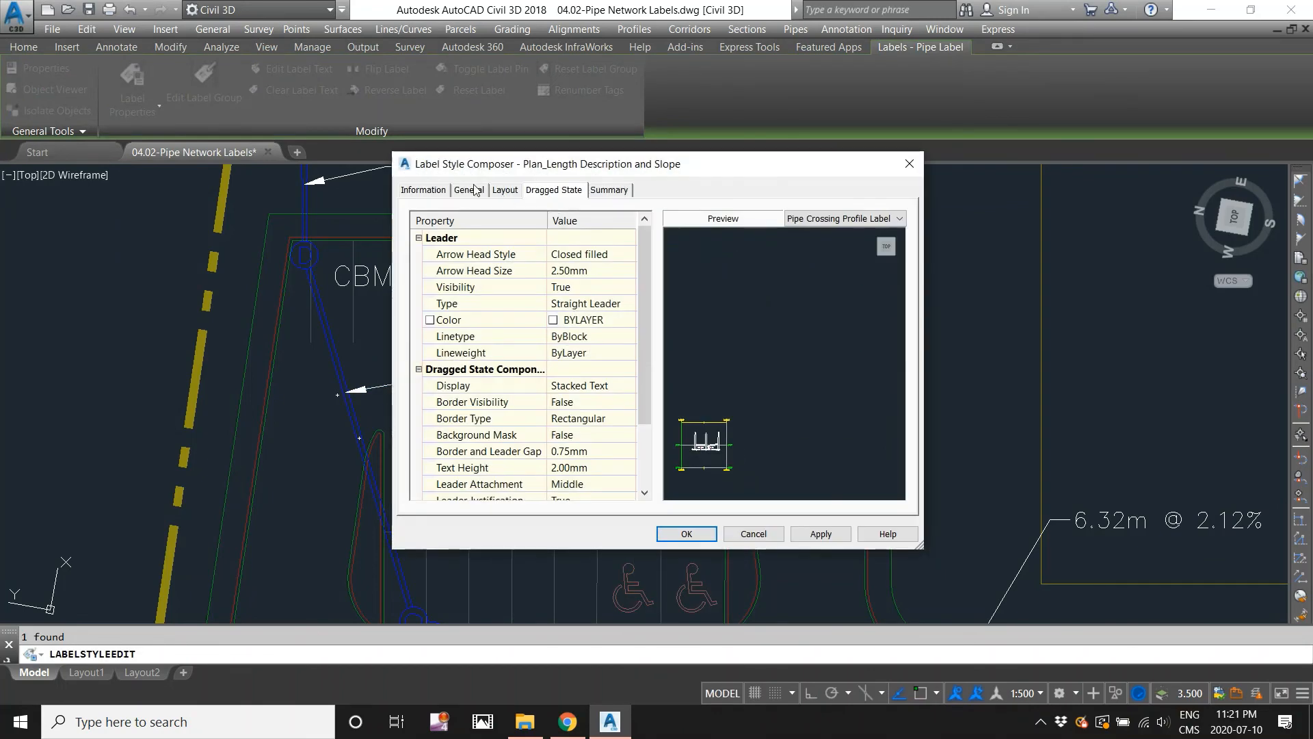
click(469, 191)
click(504, 190)
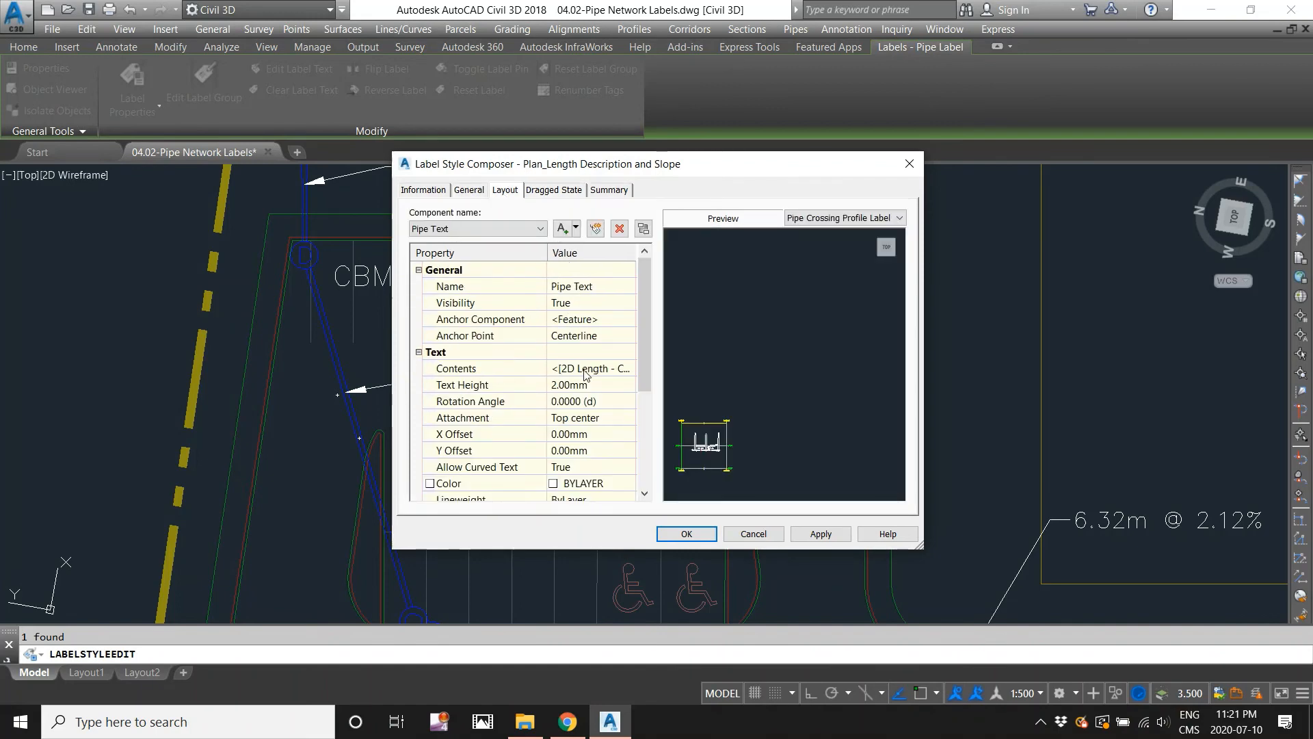
click(585, 369)
click(628, 369)
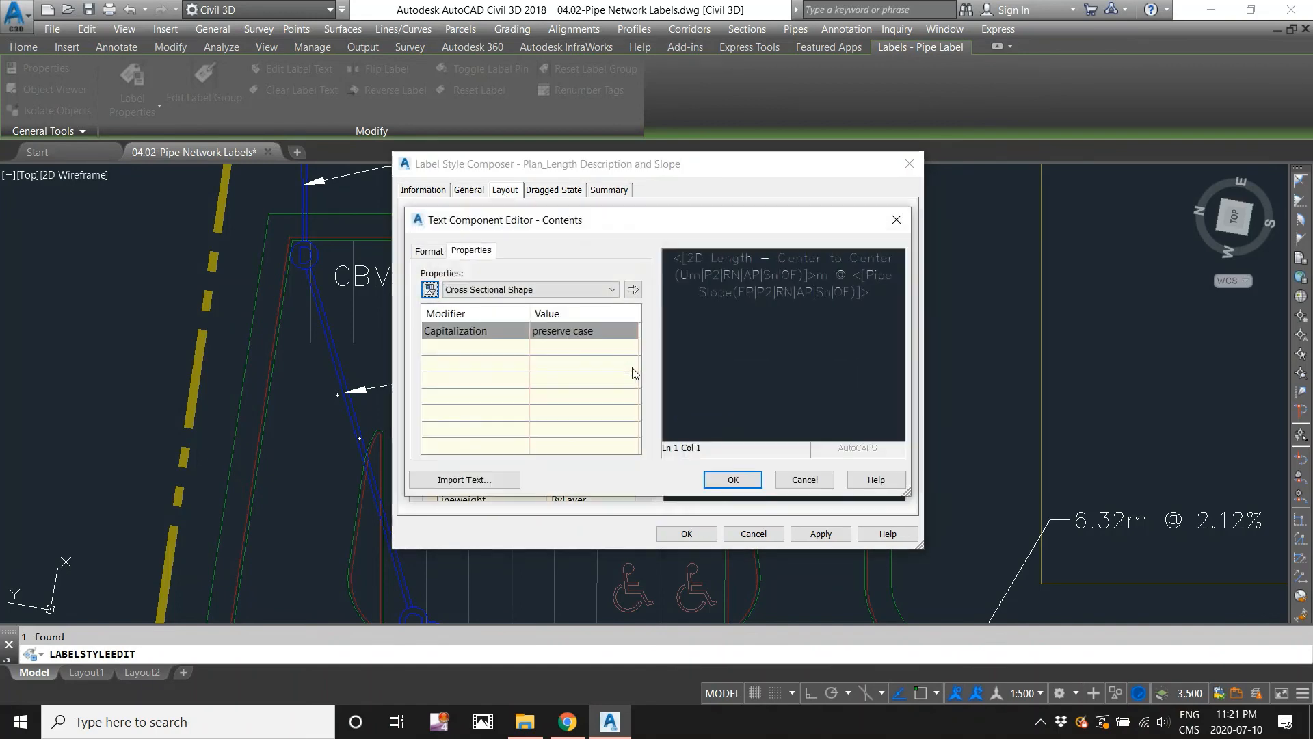
- Select the 2D Length - Center to Center field in the label contents and review the pipe properties available for insertion
click(743, 275)
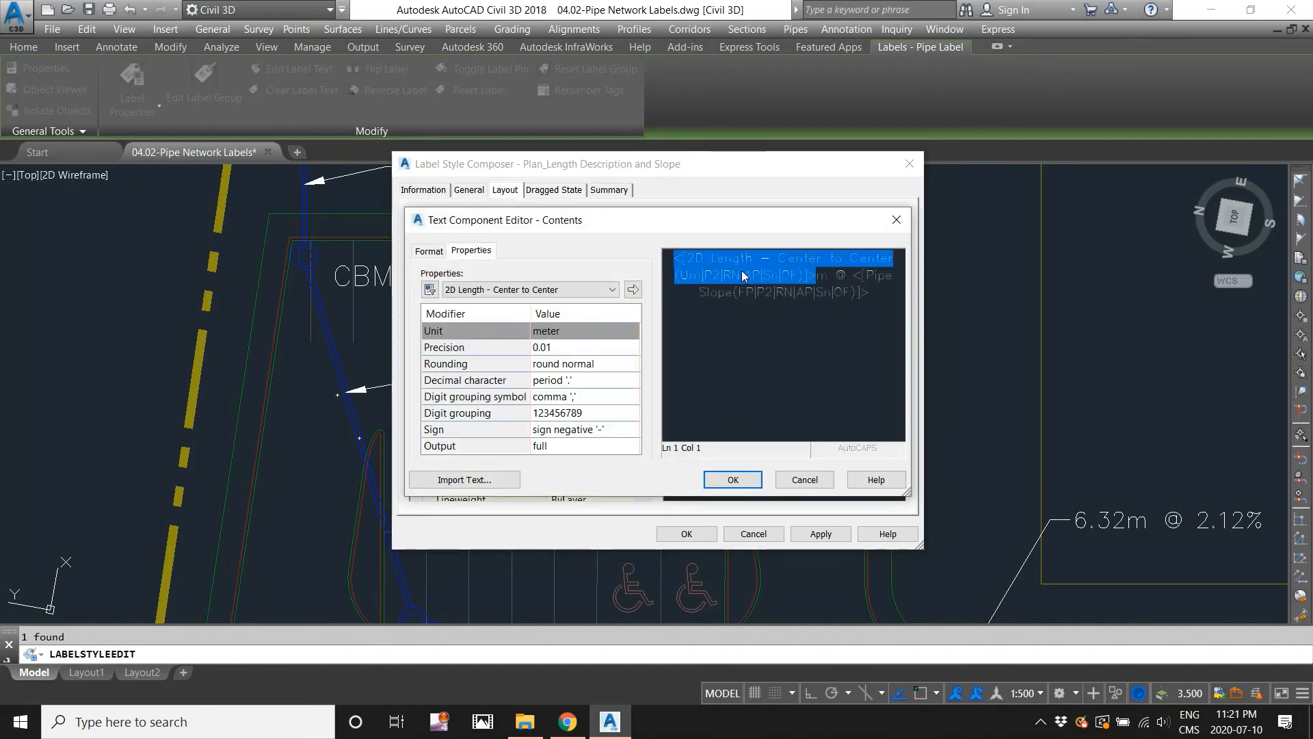
click(549, 291)
click(549, 290)
click(550, 291)
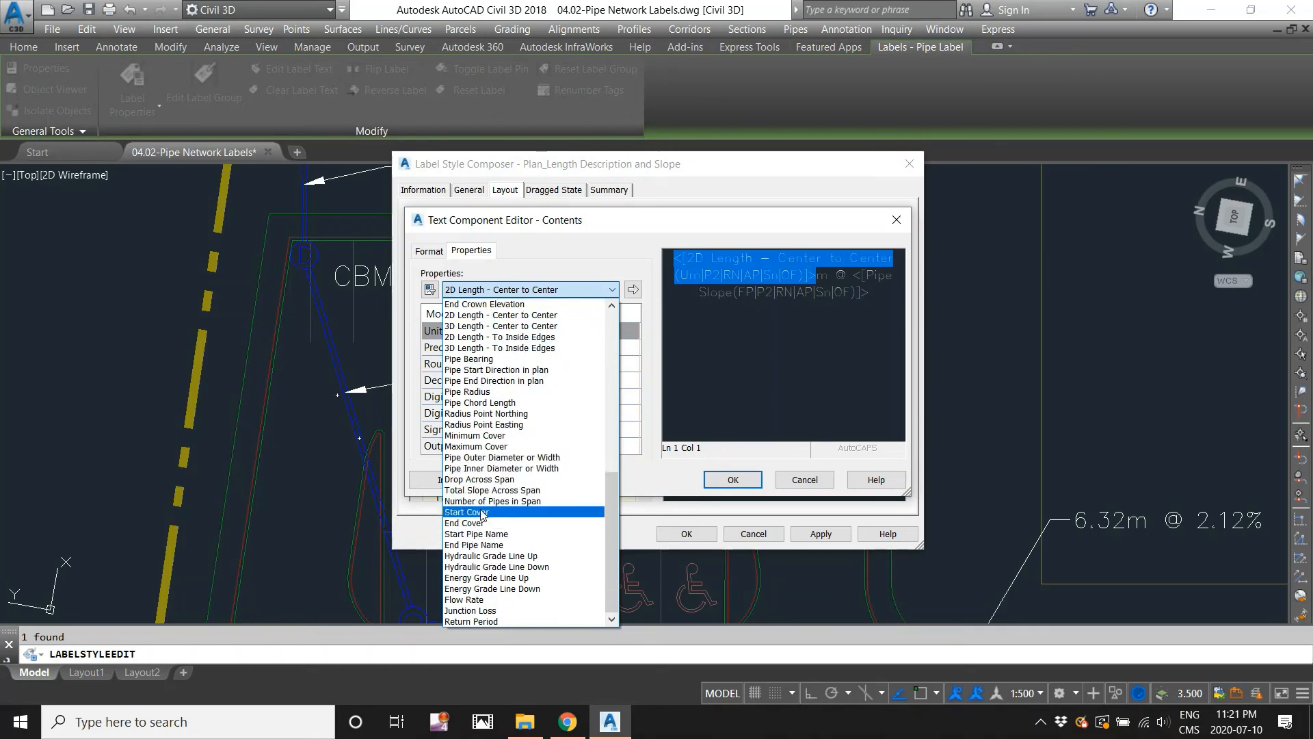
drag(605, 509, 609, 331)
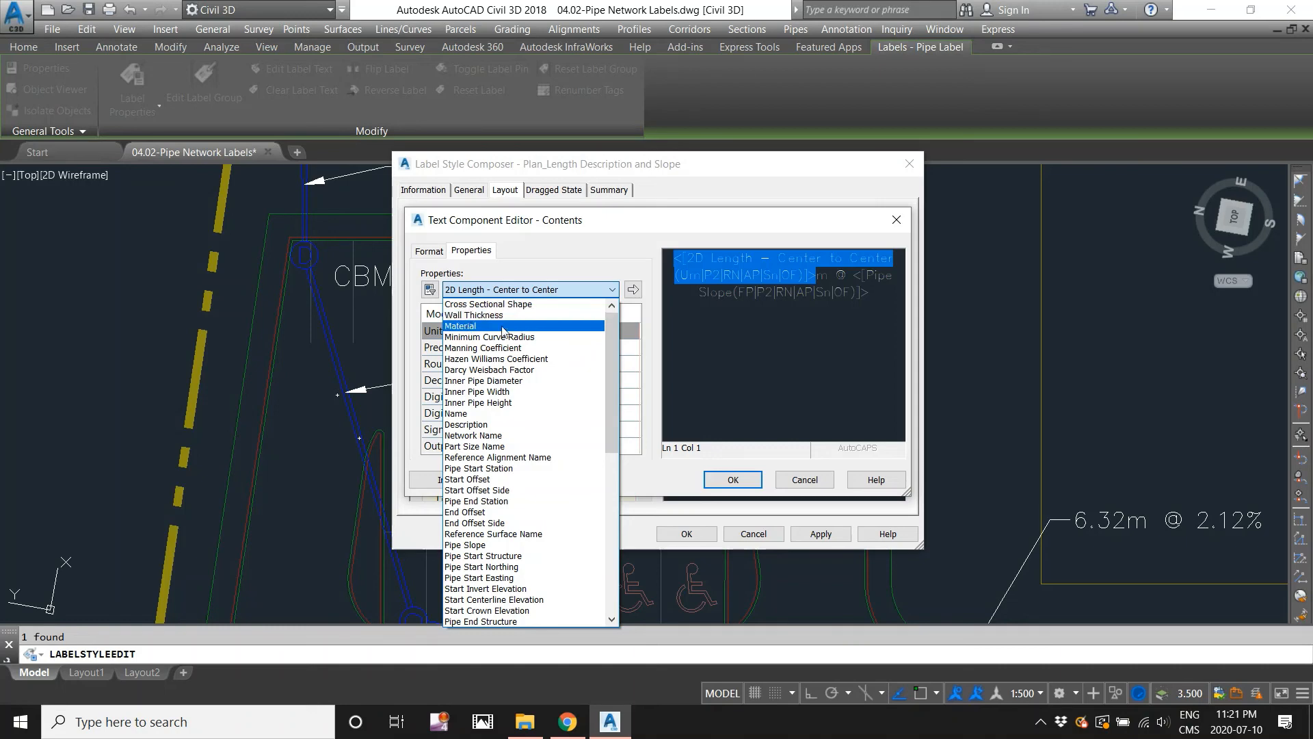
click(664, 262)
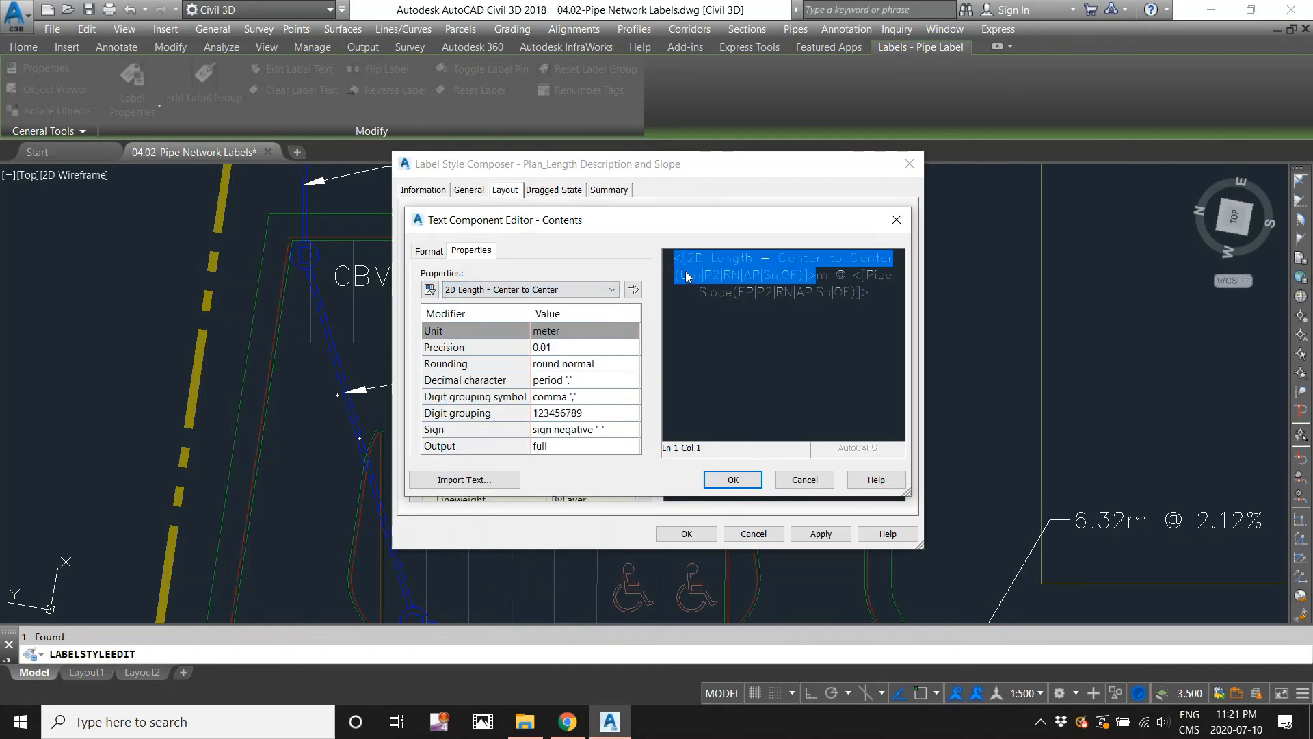
- Insert the Material property, preserving case, ahead of the 2D length in the Pipe Text contents and apply the label style changes
click(677, 277)
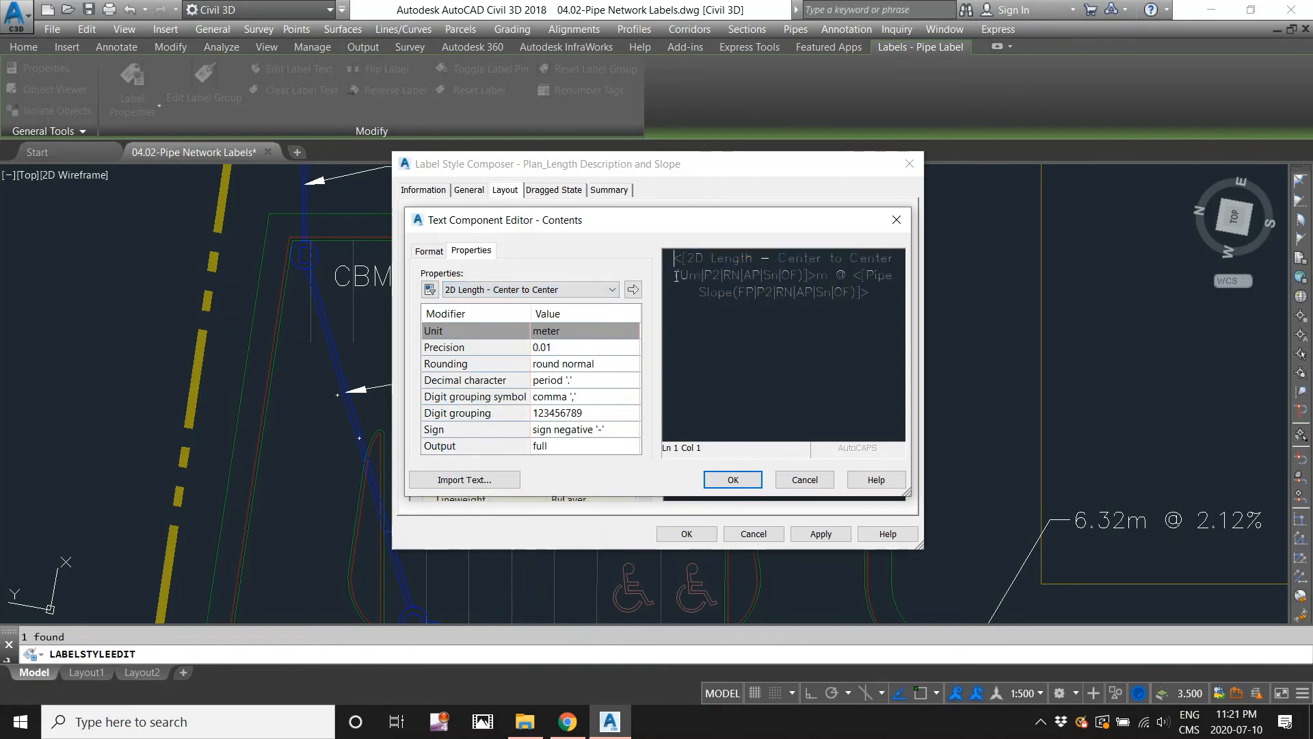
click(493, 291)
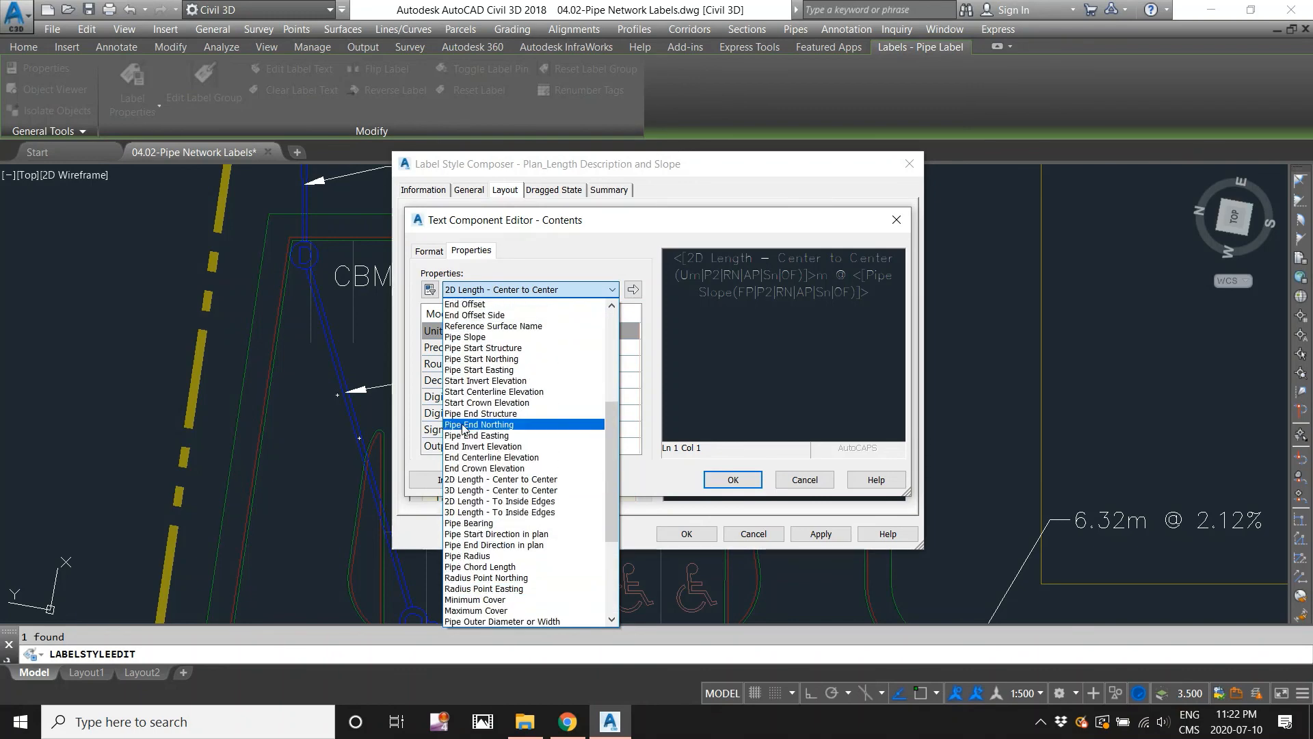
scroll(471, 404, up, 9)
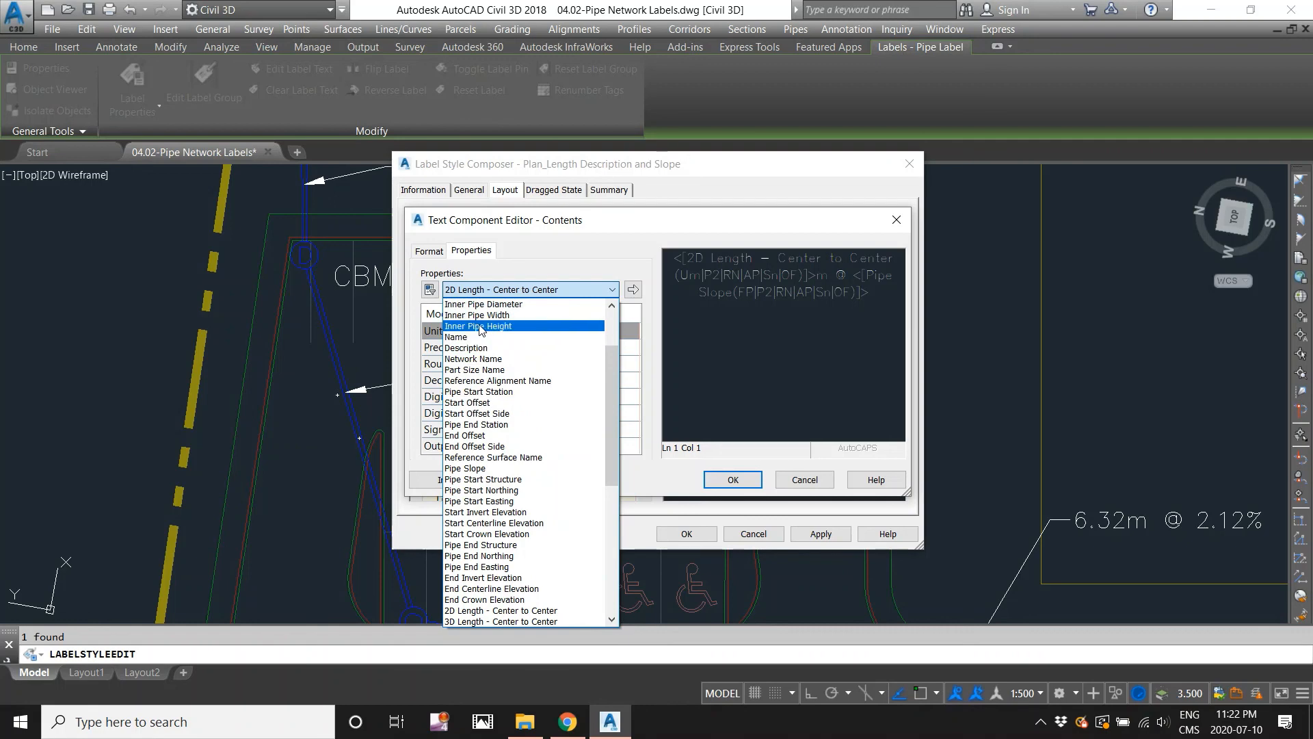
scroll(468, 396, up, 6)
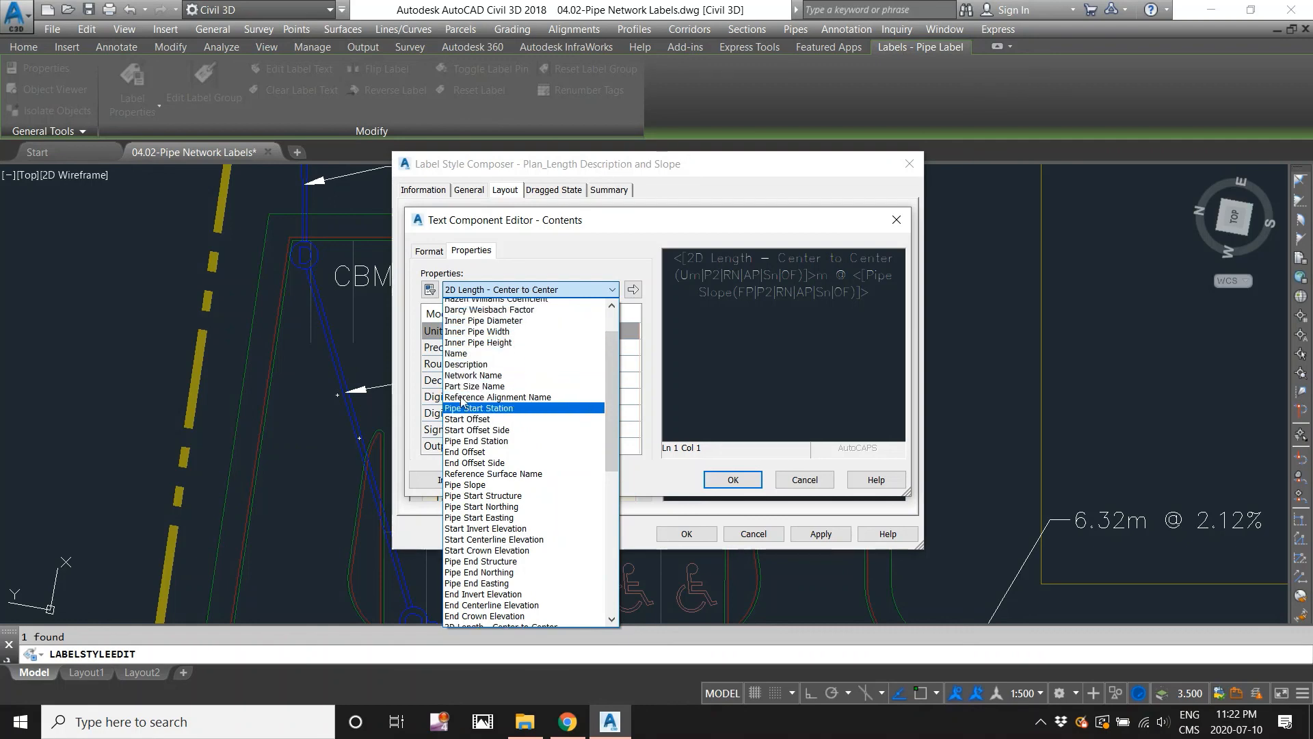
click(592, 303)
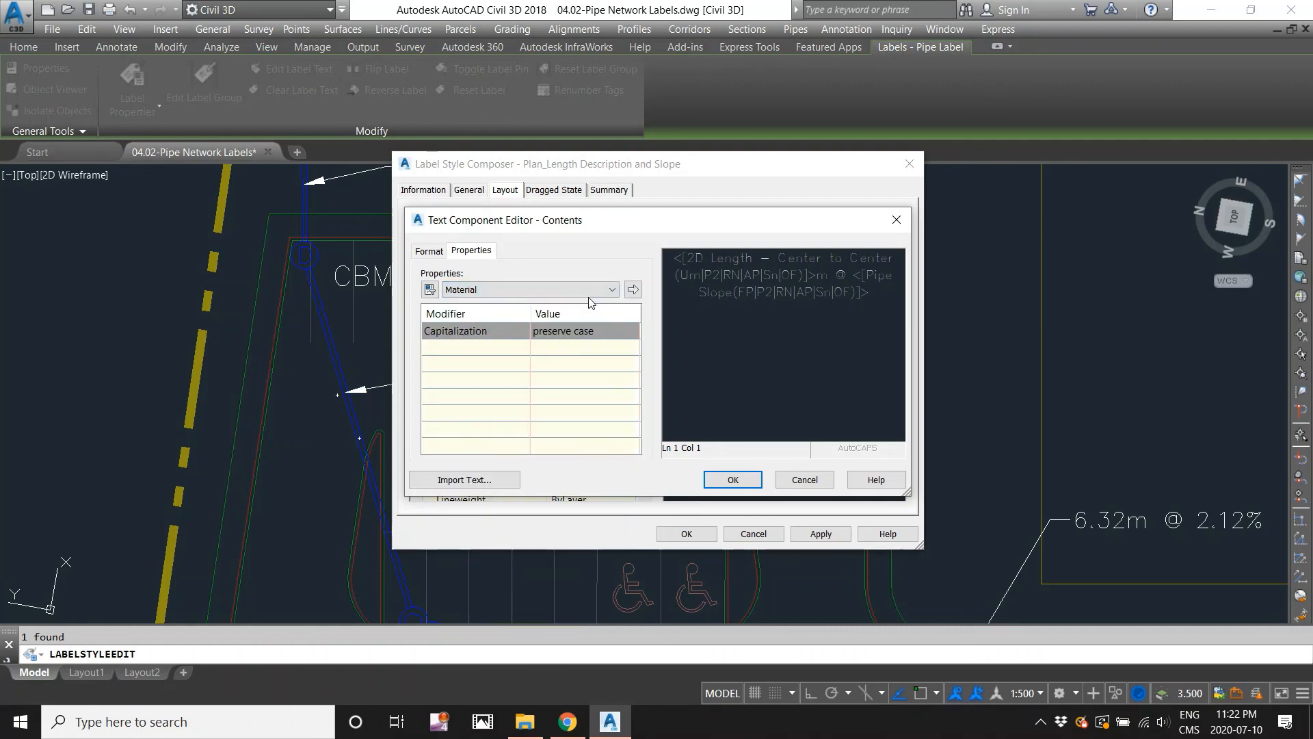
click(633, 290)
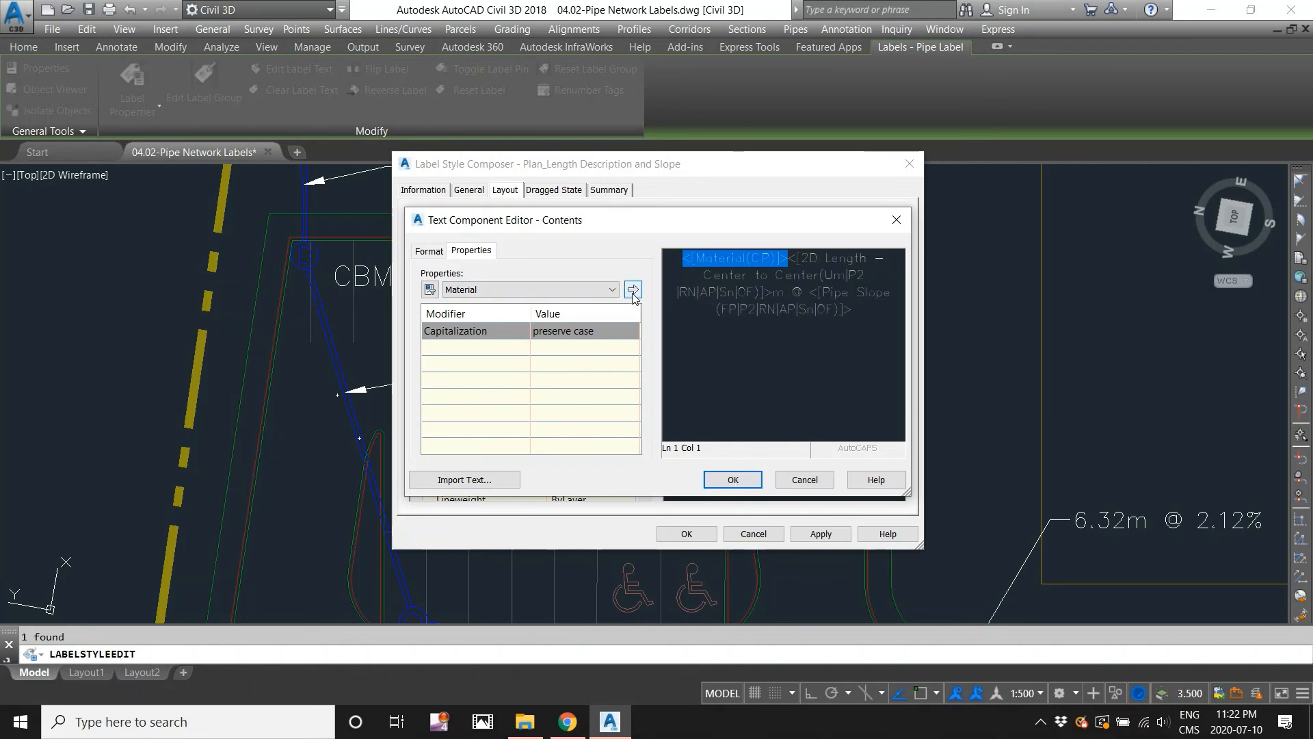
click(731, 479)
click(686, 533)
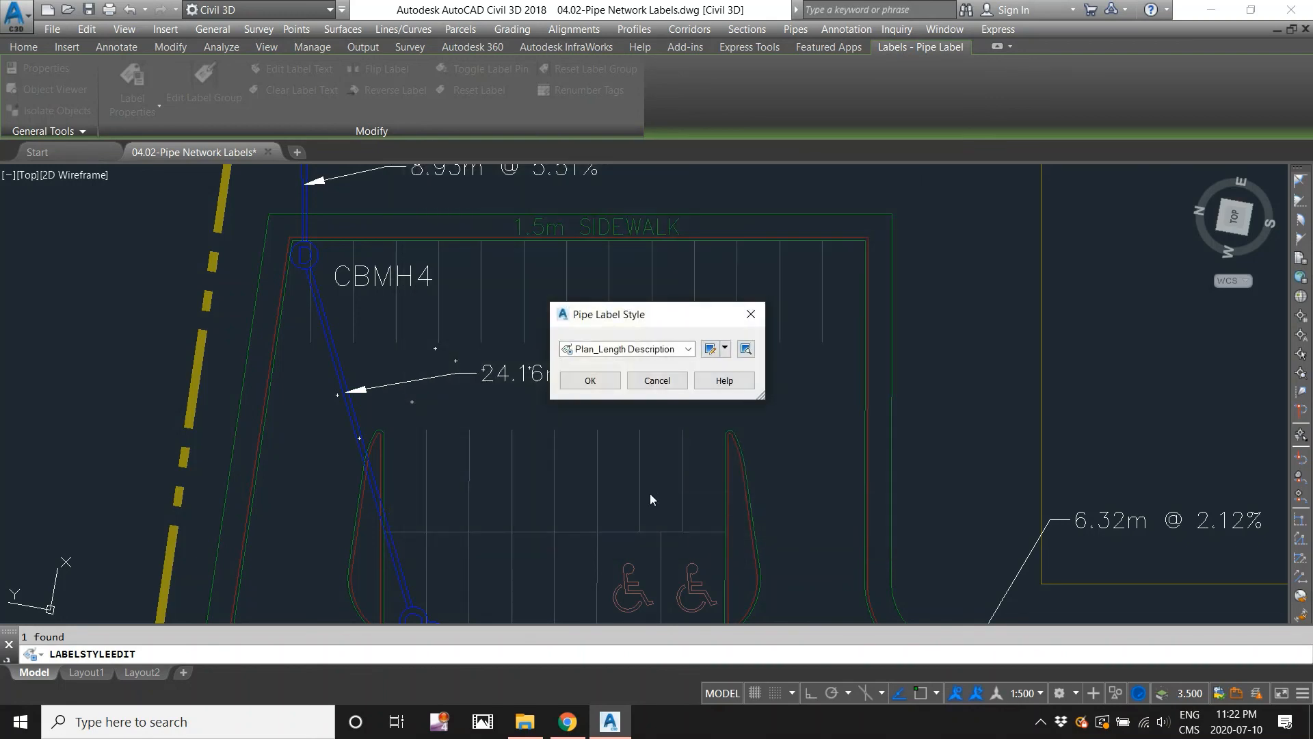
click(590, 380)
key(Escape)
- Examine the updated pipe labels in plan, especially the spacing between material and length on the CBMH4–MH3 pipe label
scroll(603, 355, down, 3)
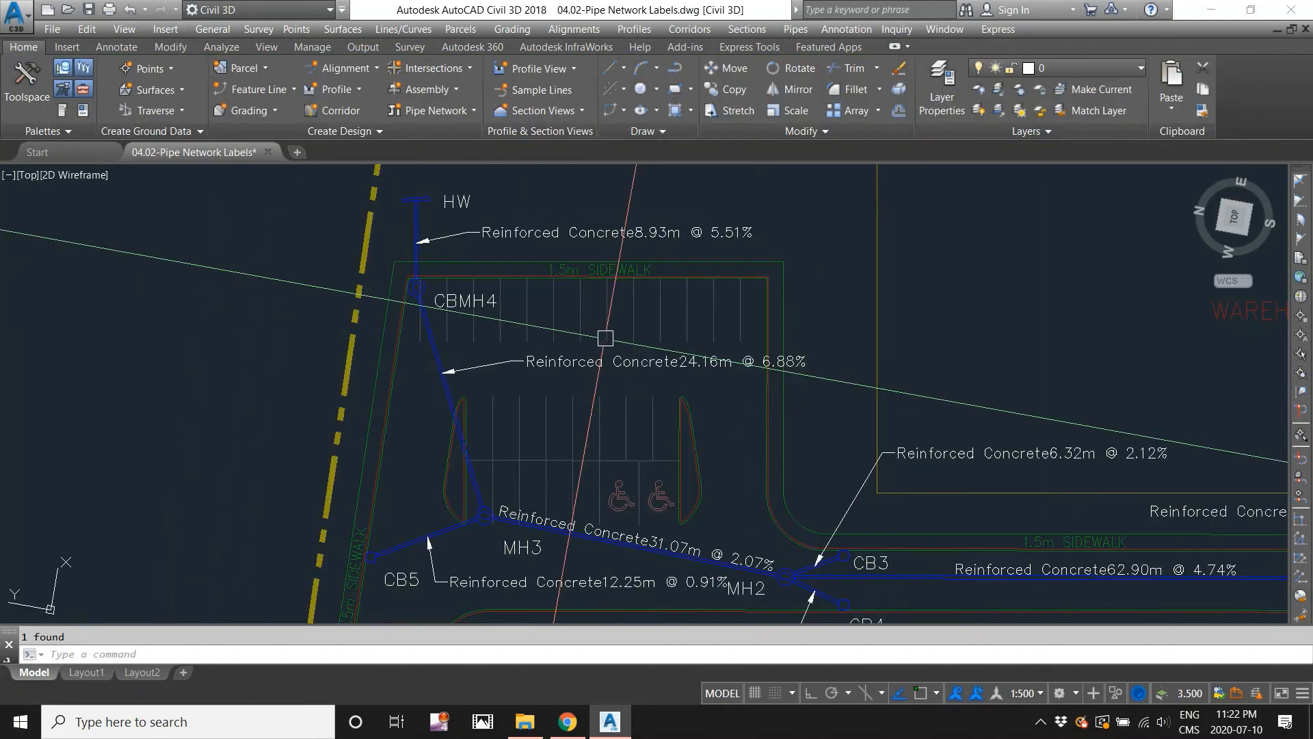
scroll(602, 352, up, 2)
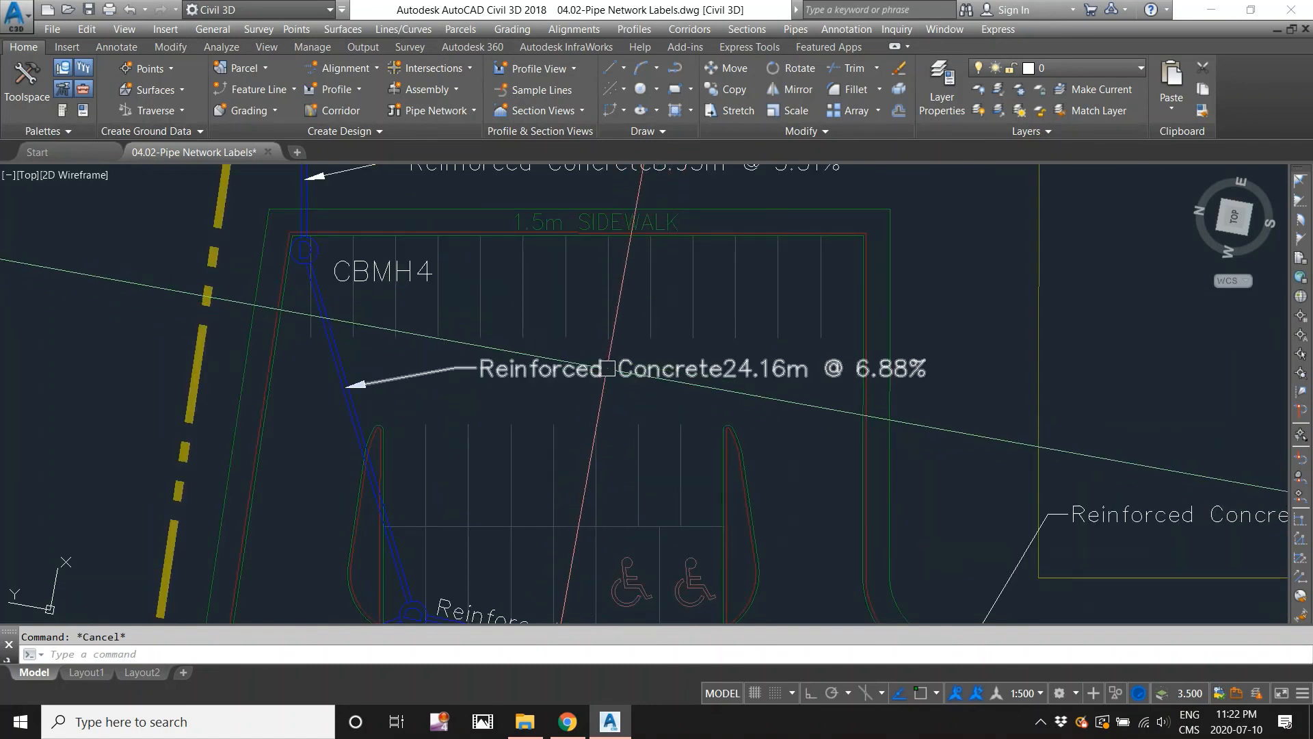
scroll(608, 368, down, 1)
scroll(674, 359, down, 2)
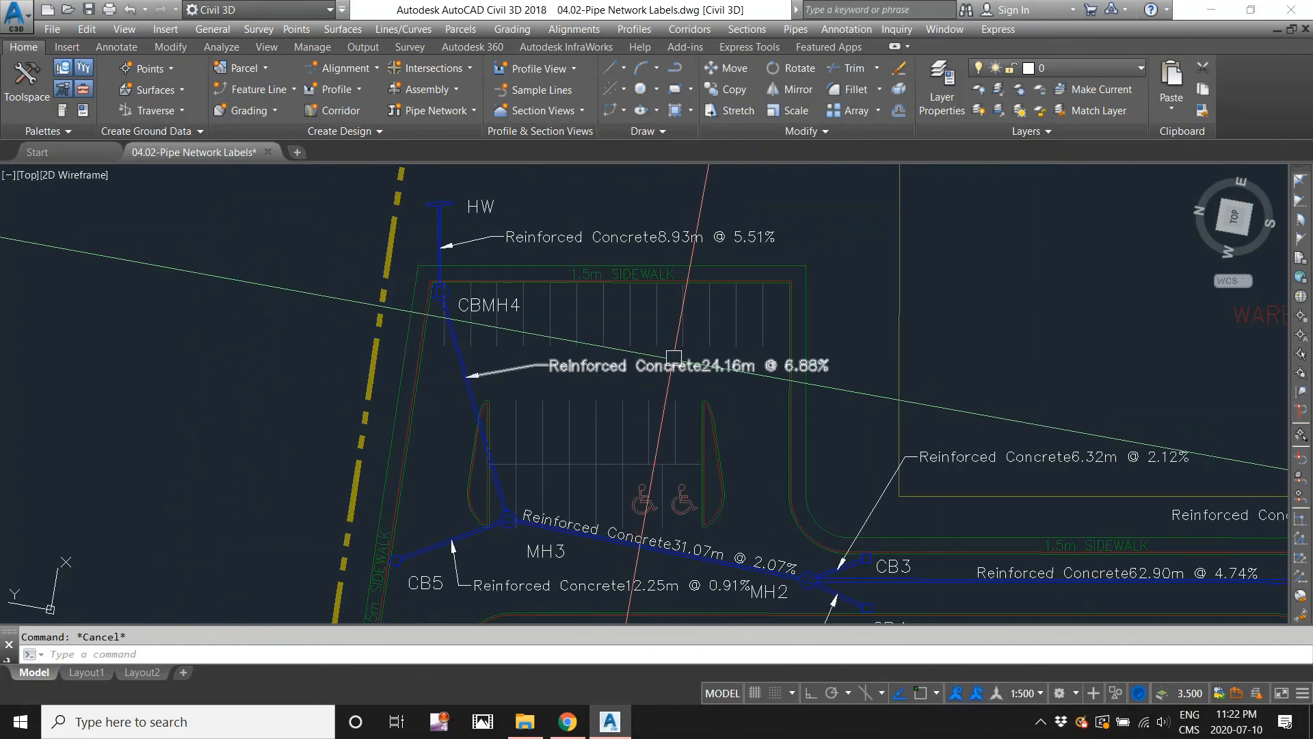
scroll(639, 380, up, 2)
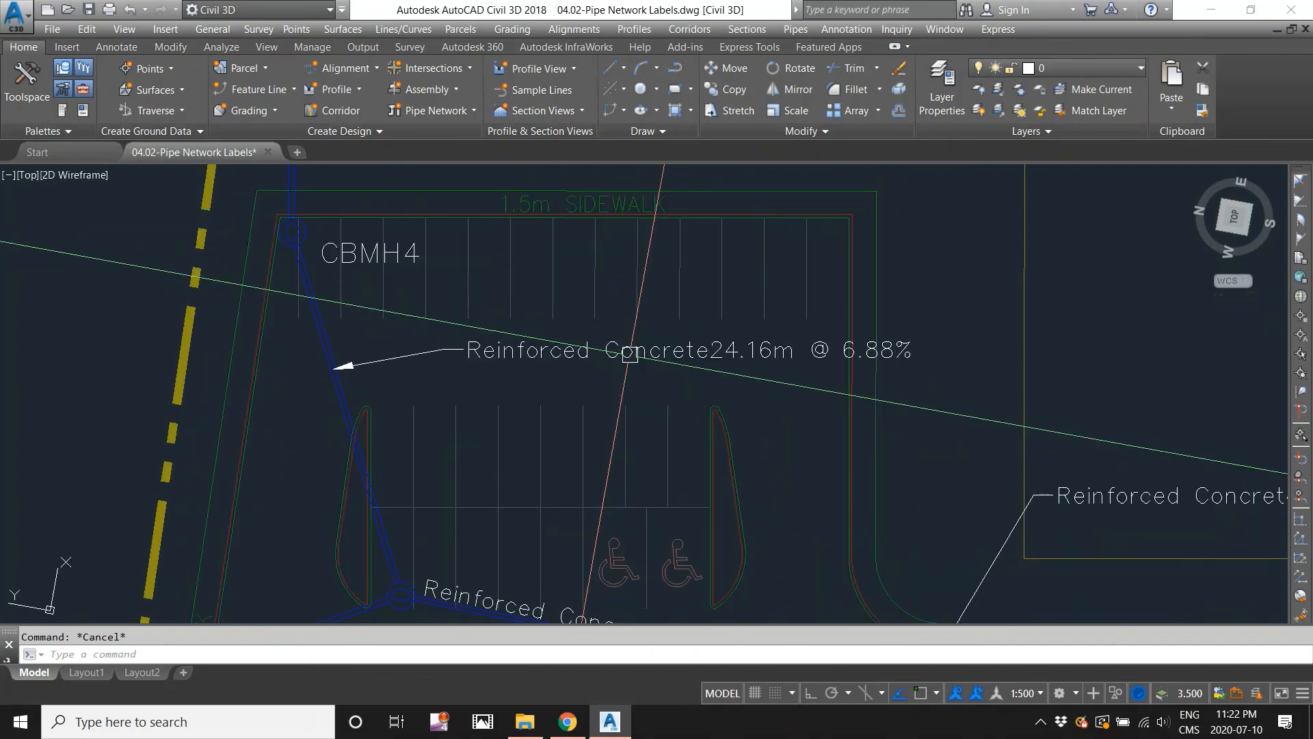
scroll(608, 368, down, 2)
middle_drag(622, 342, 618, 355)
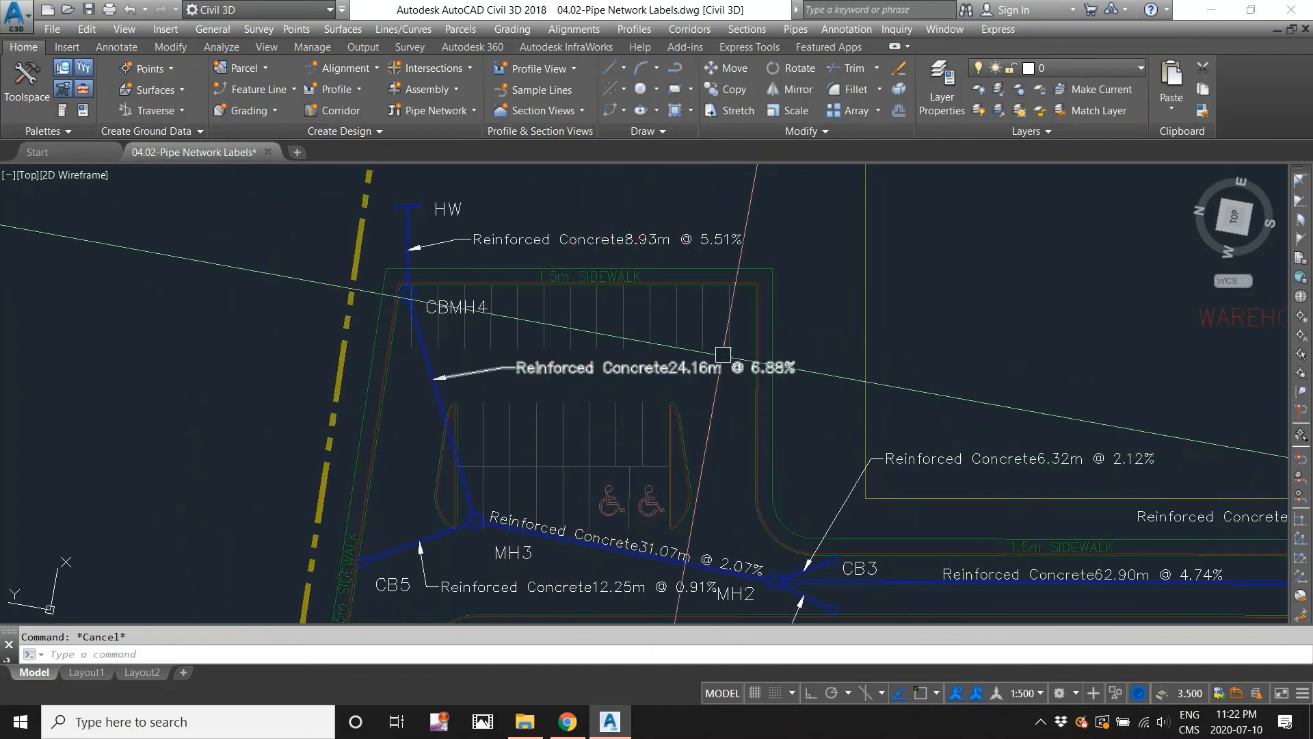